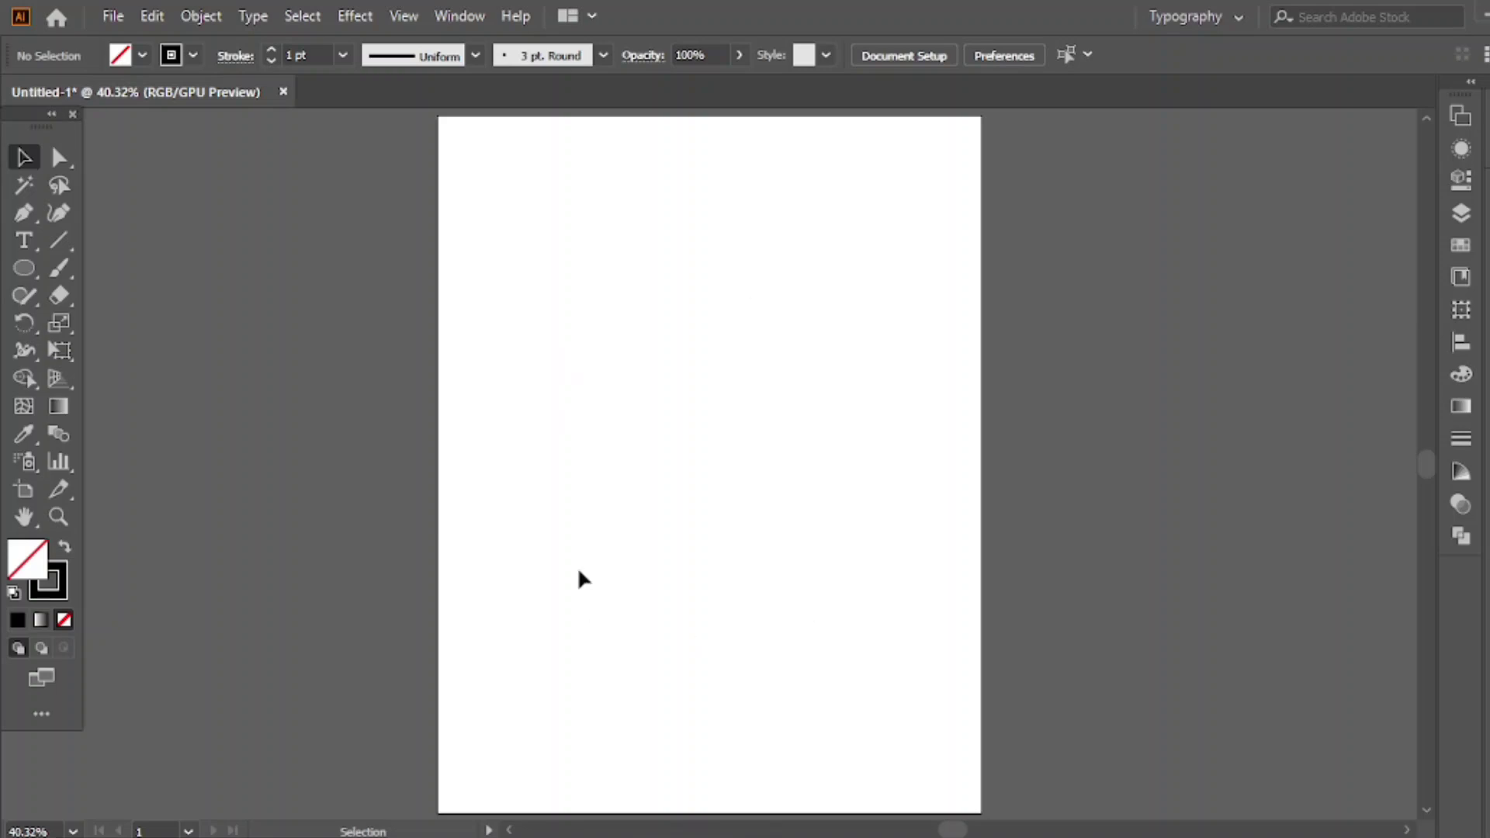
# Draw a vertical line, repeat it into a row of evenly spaced copies, and select them all
pyautogui.click(61, 241)
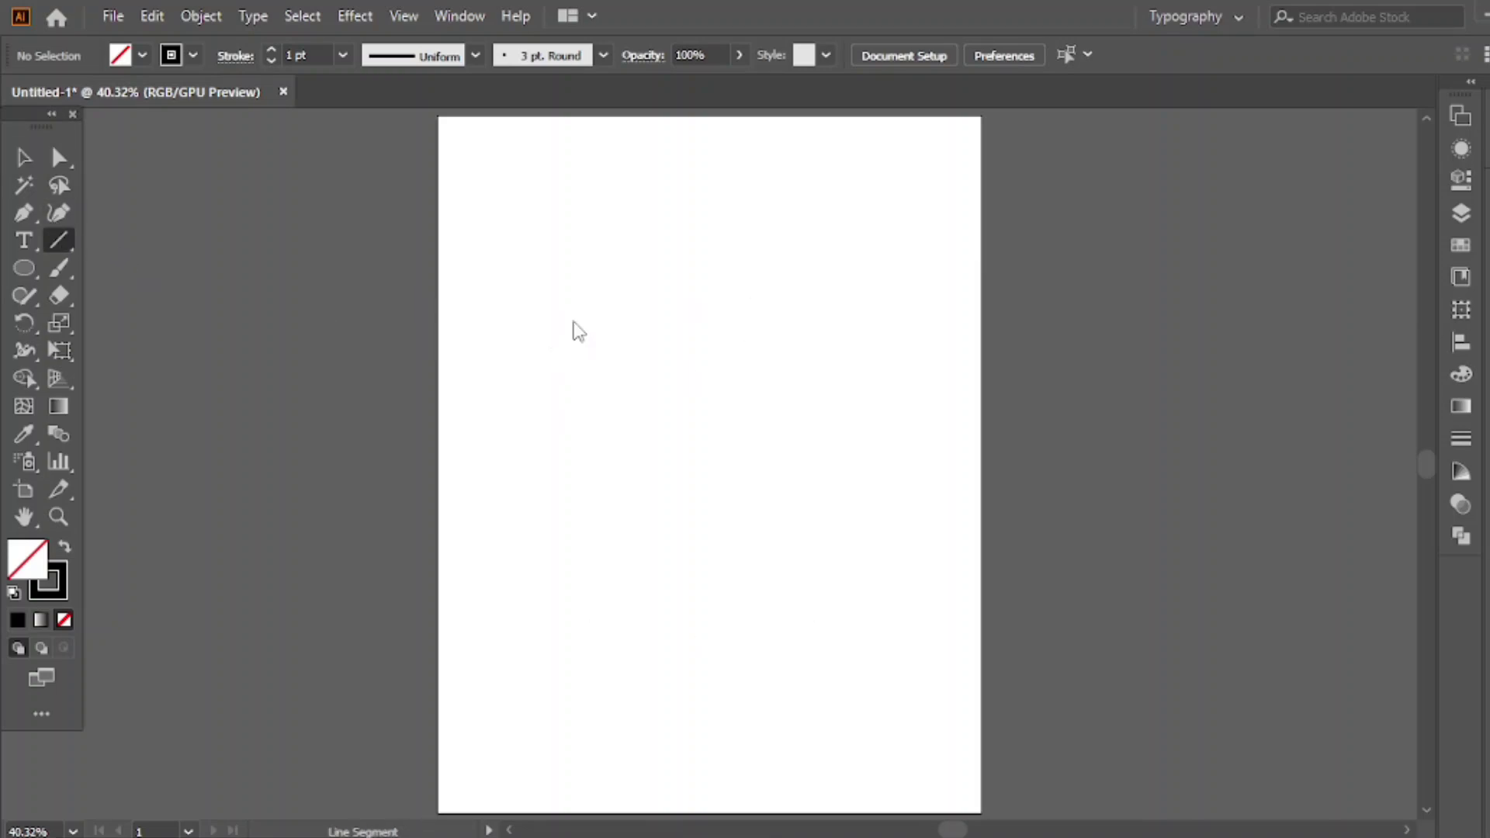
pyautogui.moveTo(569, 281); pyautogui.dragTo(576, 627)
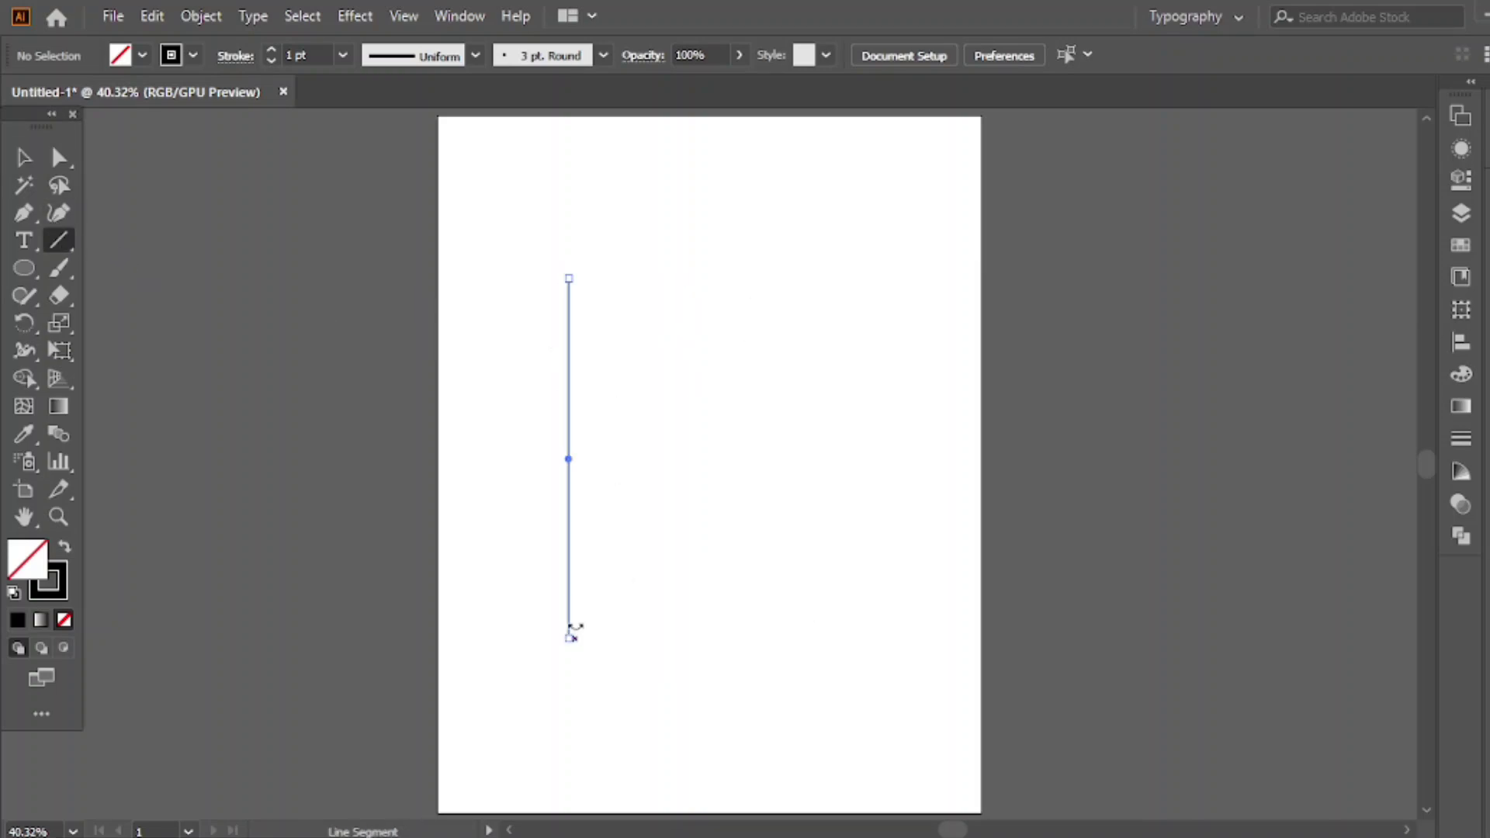
pyautogui.press('v')
pyautogui.moveTo(567, 458); pyautogui.dragTo(586, 460)
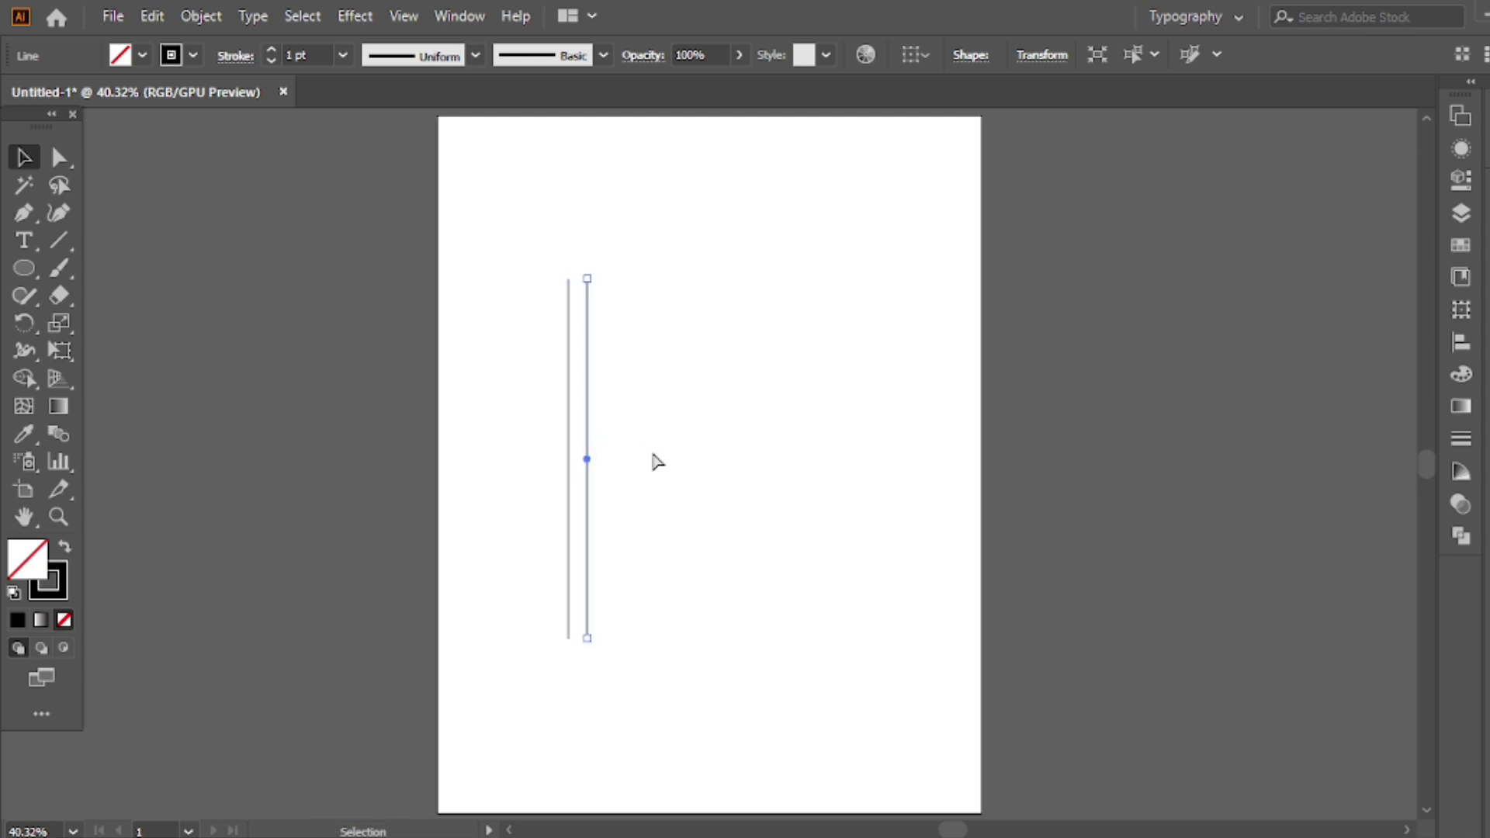
pyautogui.hotkey('ctrl', 'd')
pyautogui.hotkey('ctrl', 'd')
pyautogui.hotkey('ctrl', 'd')
pyautogui.hotkey('ctrl', 'd')
pyautogui.hotkey('ctrl', 'd')
pyautogui.hotkey('ctrl', 'd')
pyautogui.hotkey('ctrl', 'd')
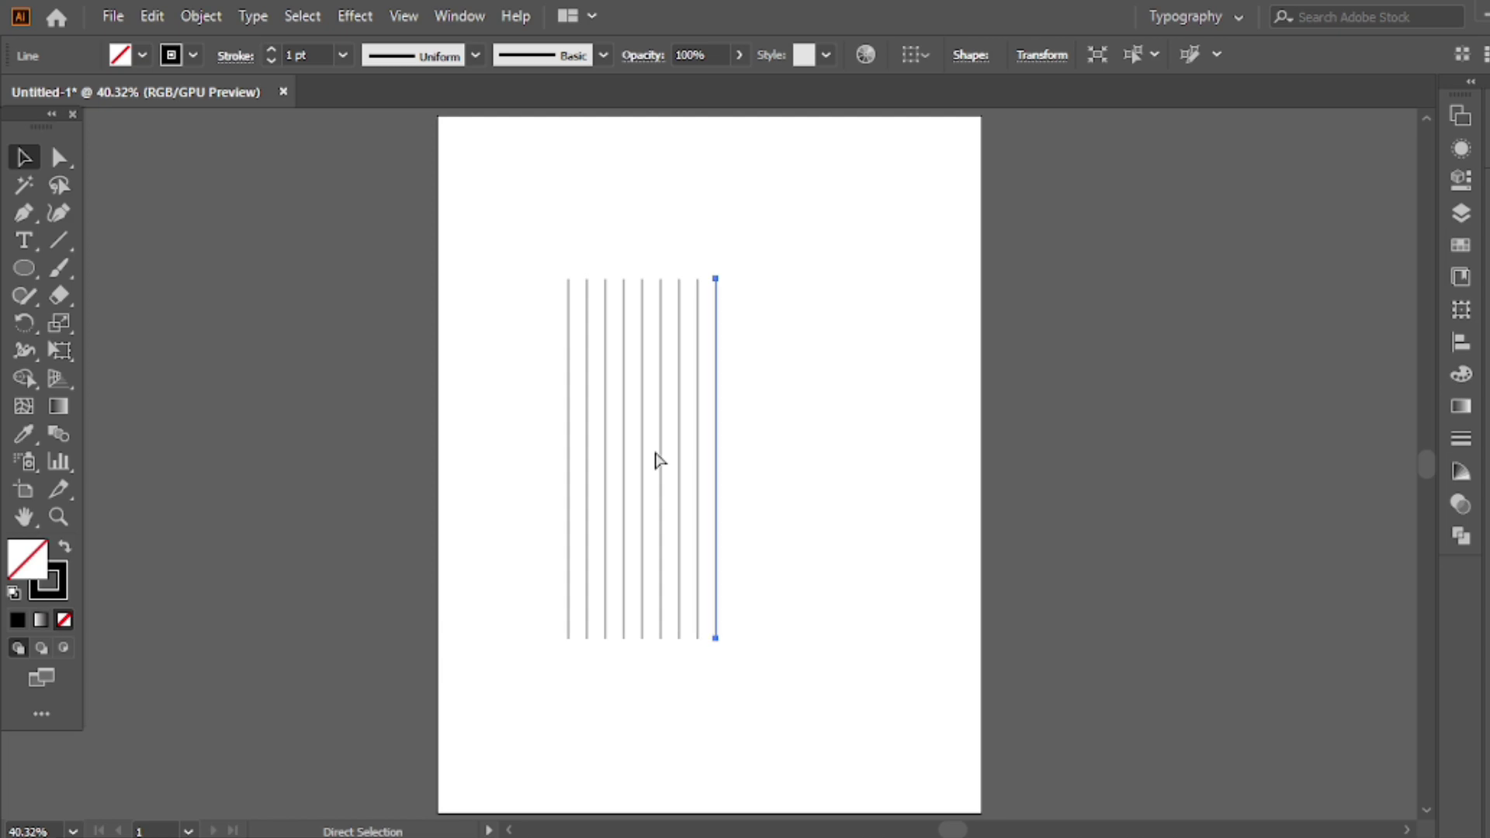
pyautogui.hotkey('ctrl', 'd')
pyautogui.hotkey('ctrl', 'd')
pyautogui.hotkey('ctrl', 'd')
pyautogui.hotkey('ctrl', 'd')
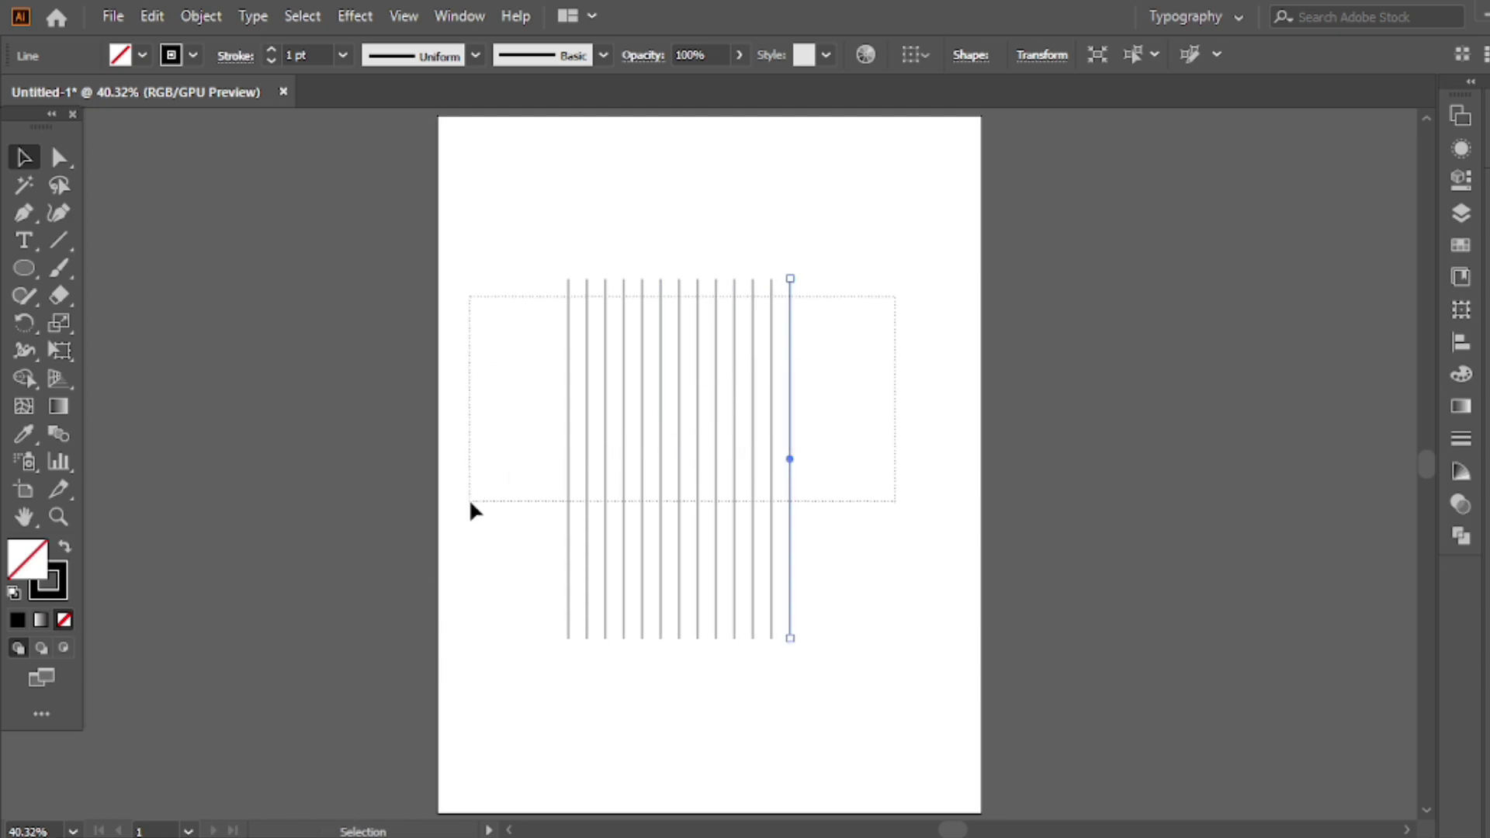
pyautogui.moveTo(814, 332); pyautogui.dragTo(472, 509)
# Group the vertical lines and paste a copy in front rotated 90° into horizontal lines
pyautogui.rightClick(625, 323)
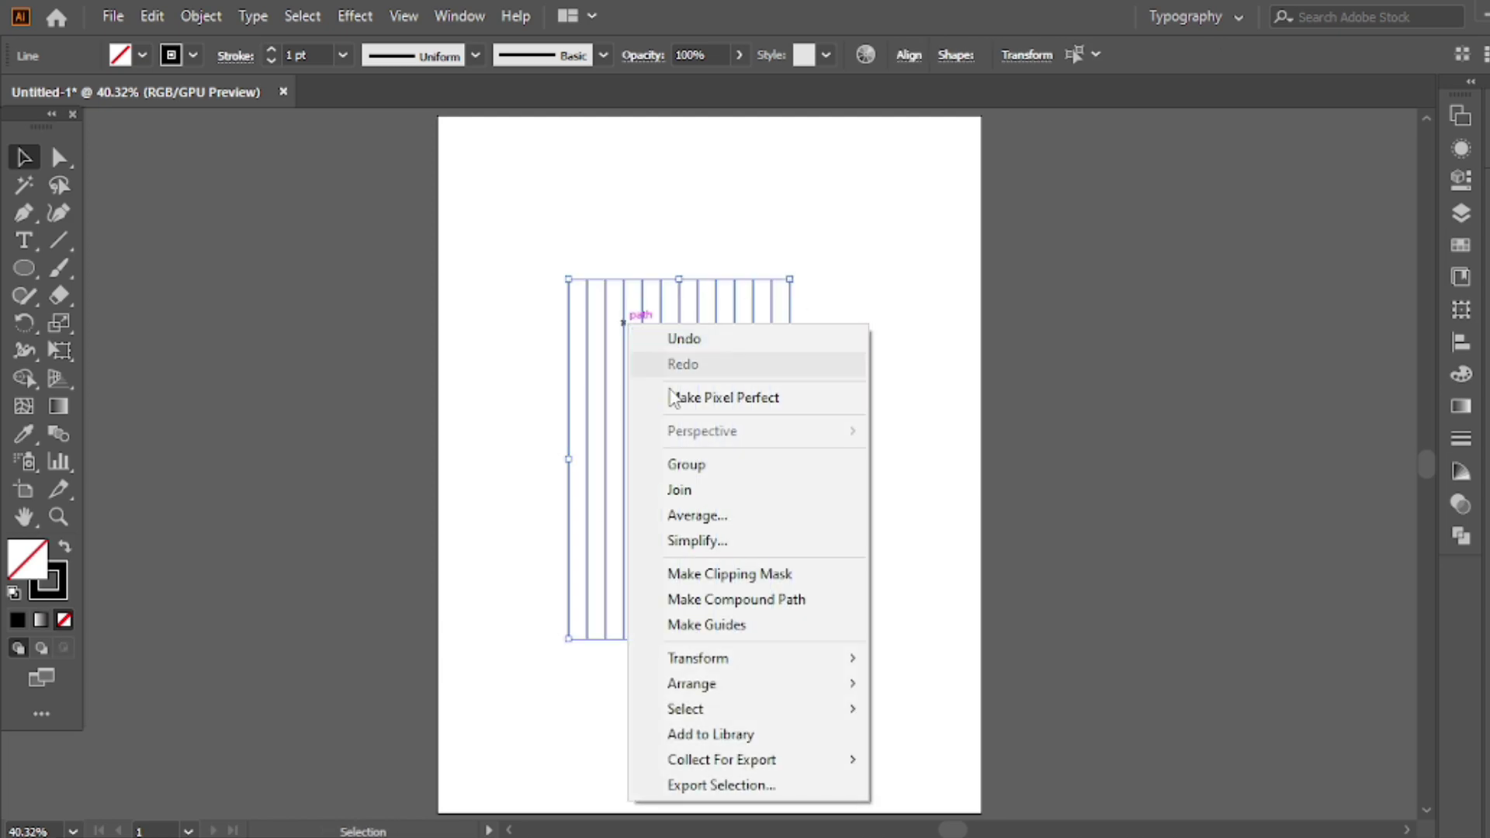
pyautogui.click(705, 464)
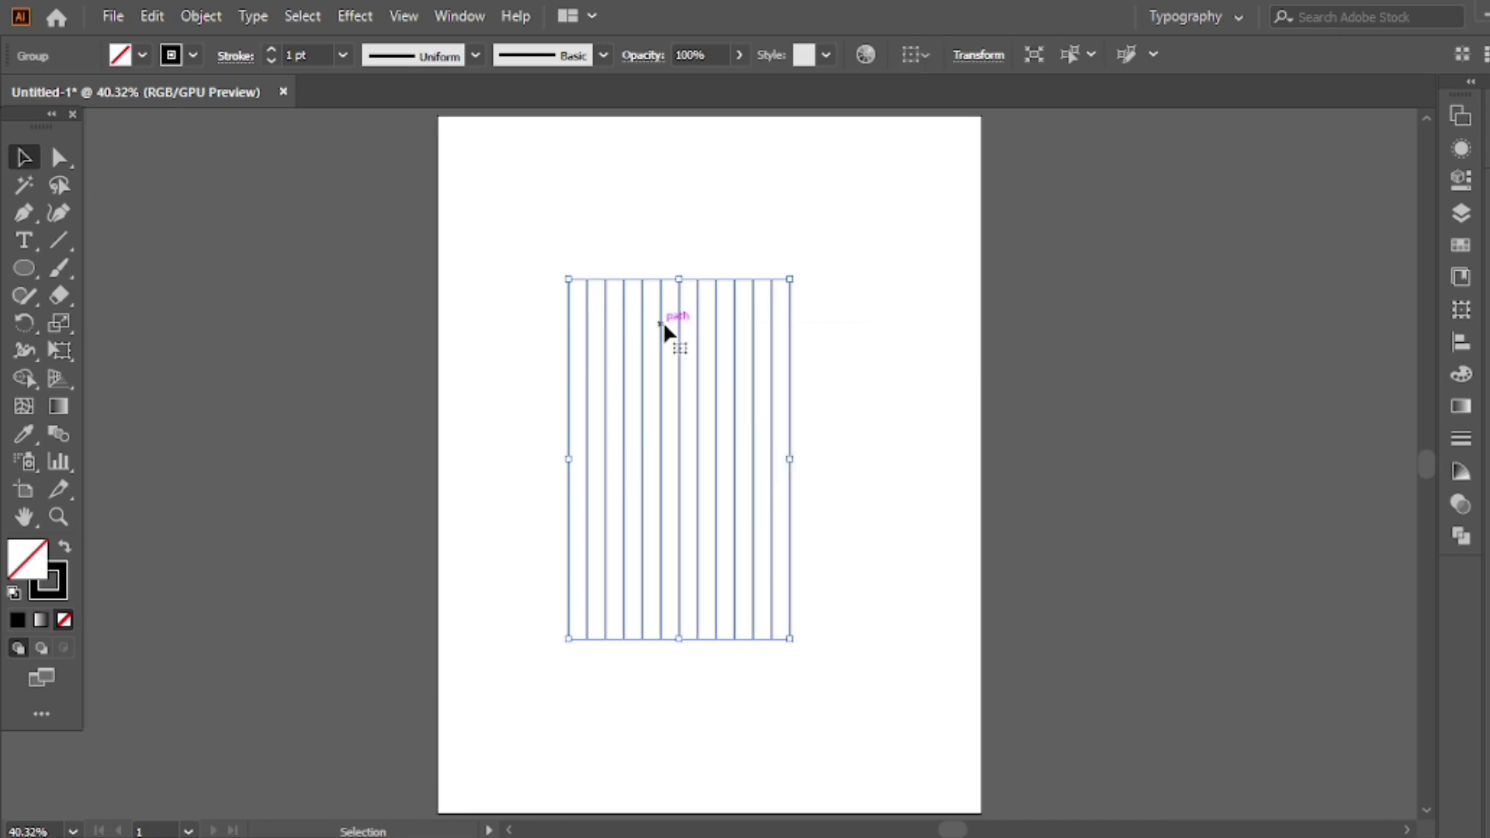
pyautogui.click(151, 16)
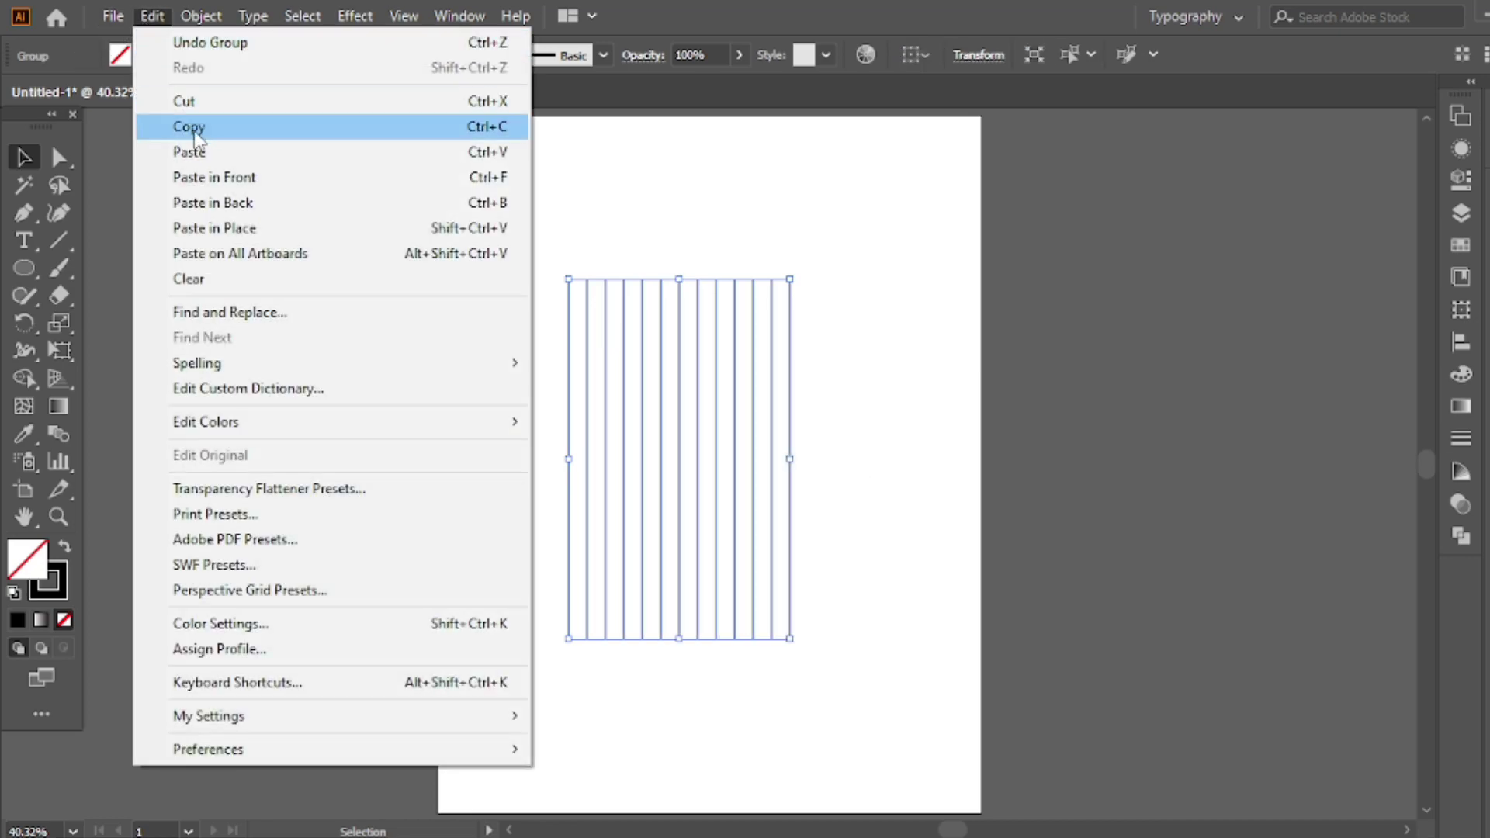
pyautogui.click(157, 132)
pyautogui.click(151, 15)
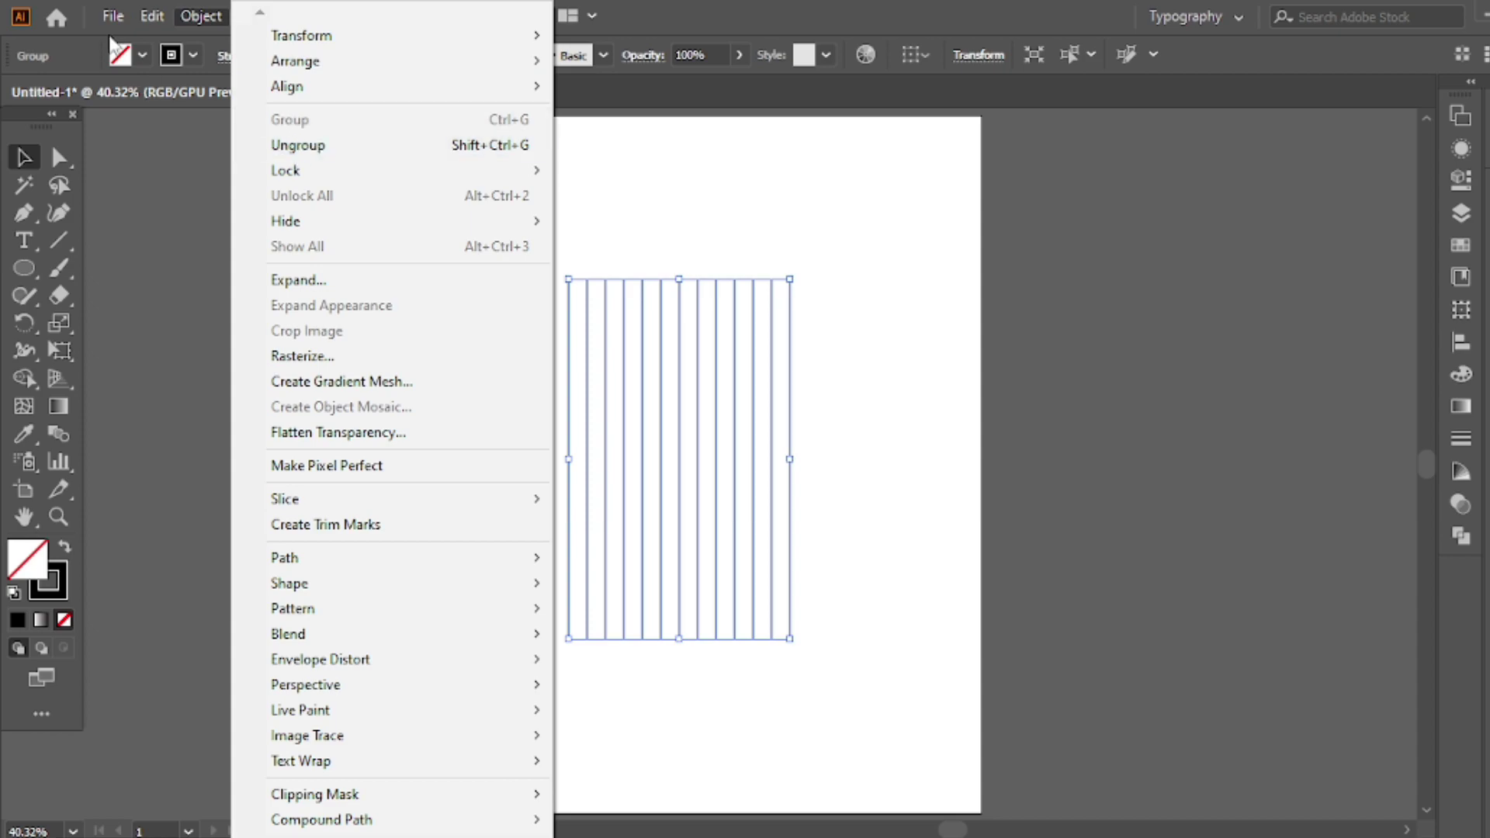
pyautogui.click(222, 187)
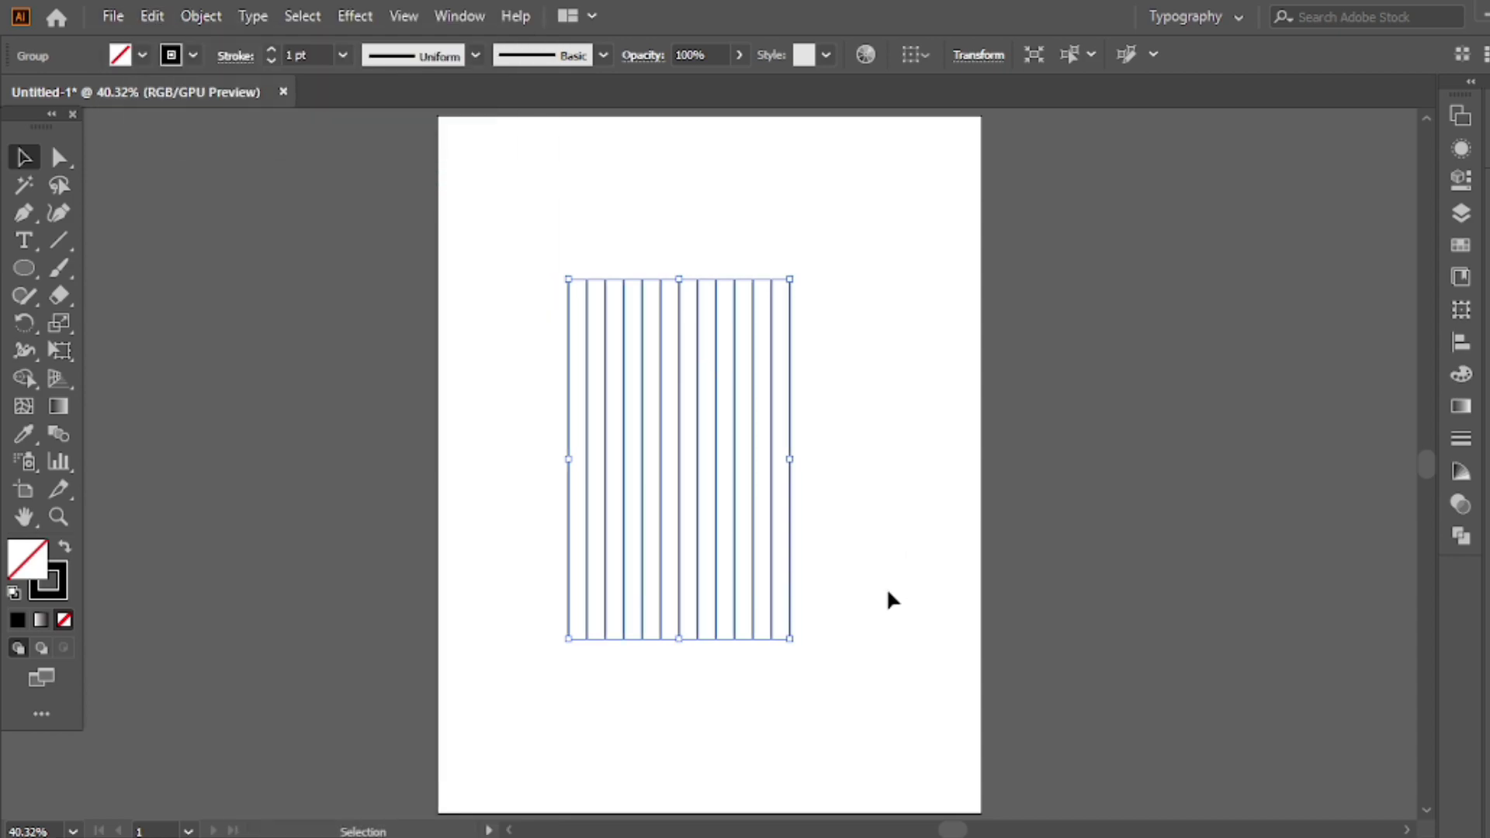
pyautogui.moveTo(791, 649); pyautogui.dragTo(850, 398)
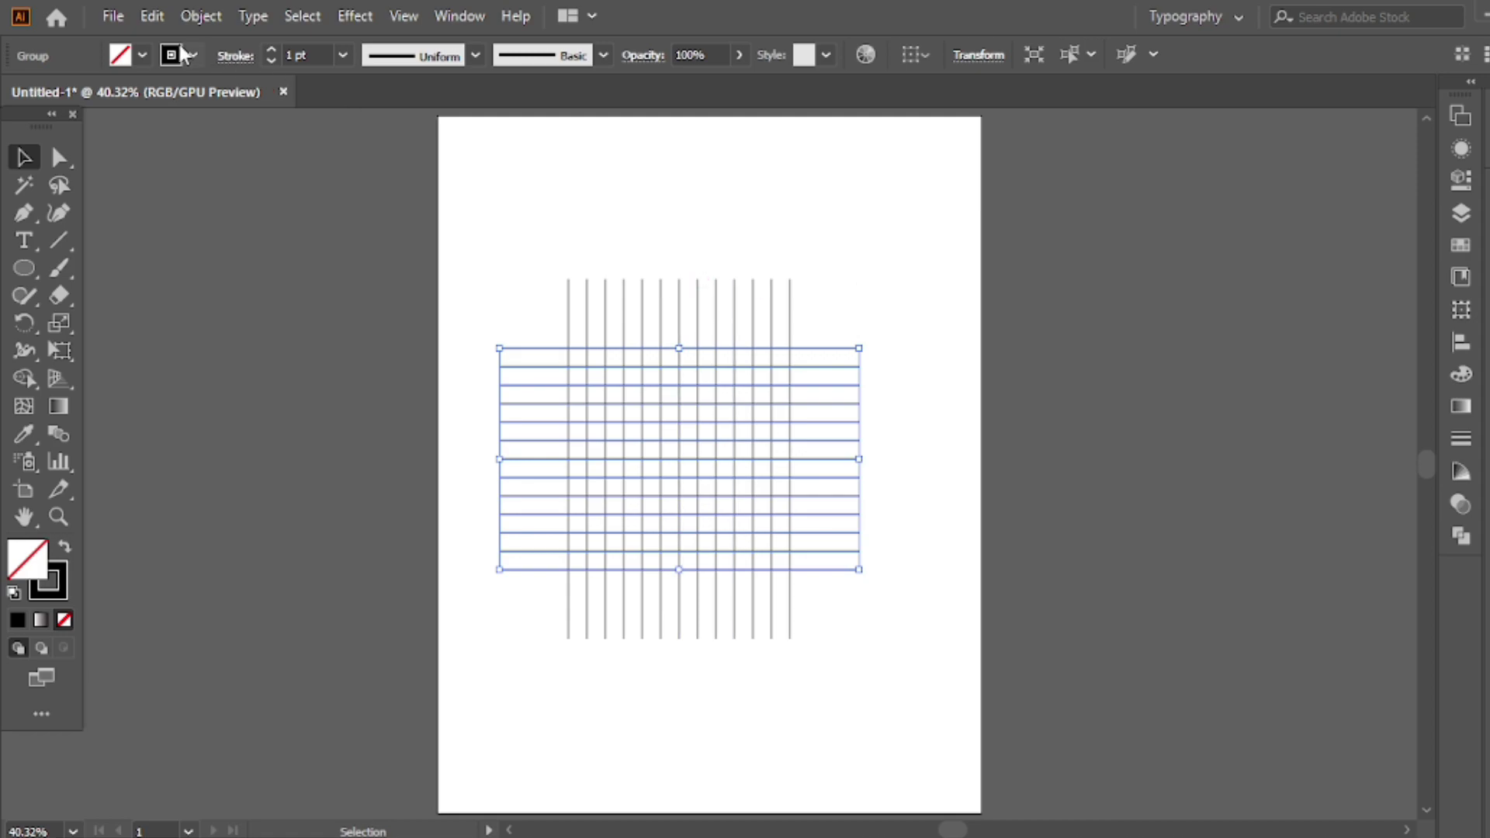
# Paste another copy in front rotated about 45° for diagonals, then select all line groups
pyautogui.click(152, 16)
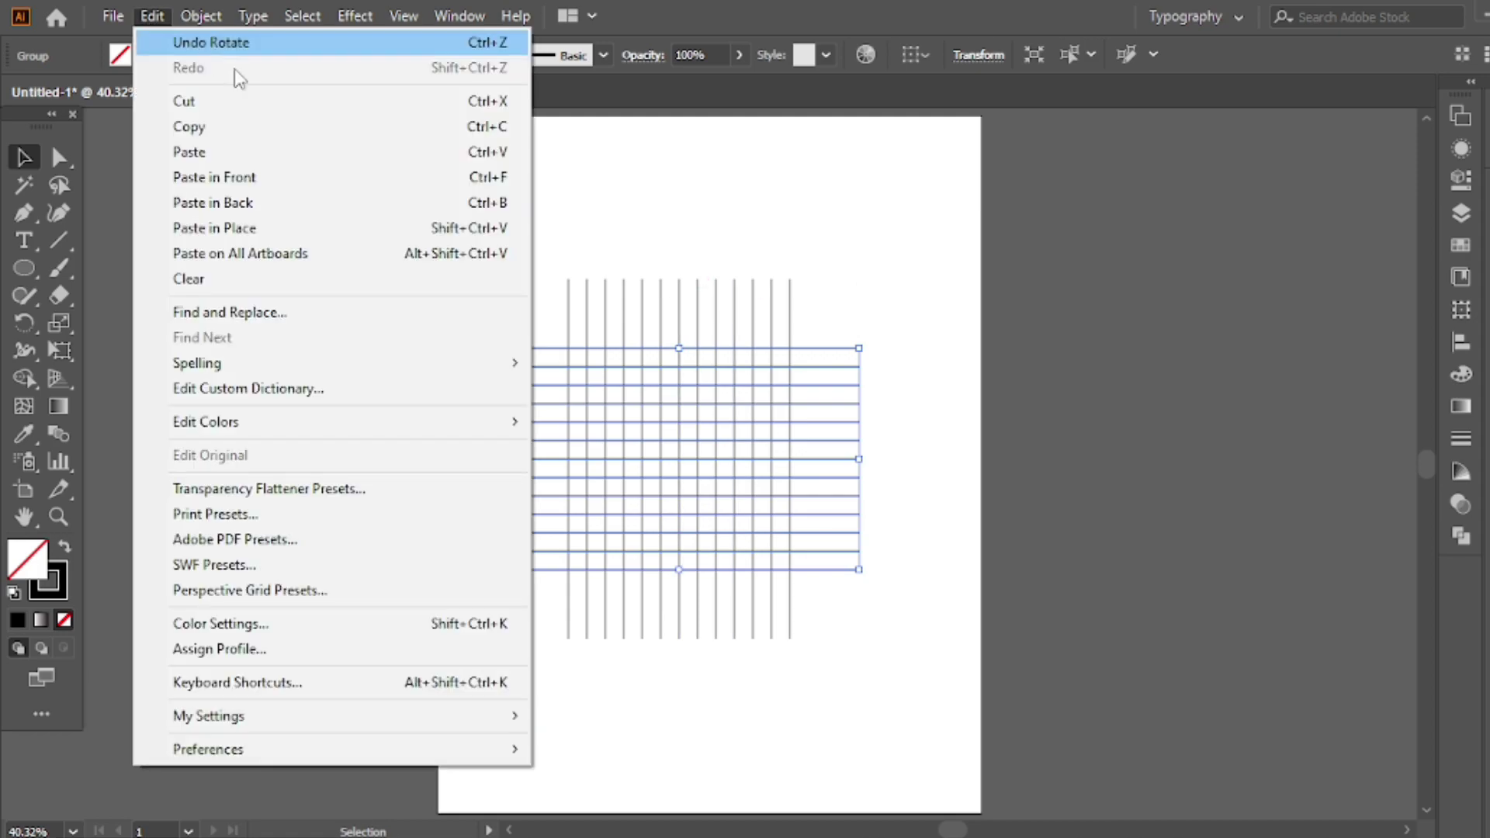
pyautogui.click(261, 132)
pyautogui.click(151, 15)
pyautogui.click(262, 179)
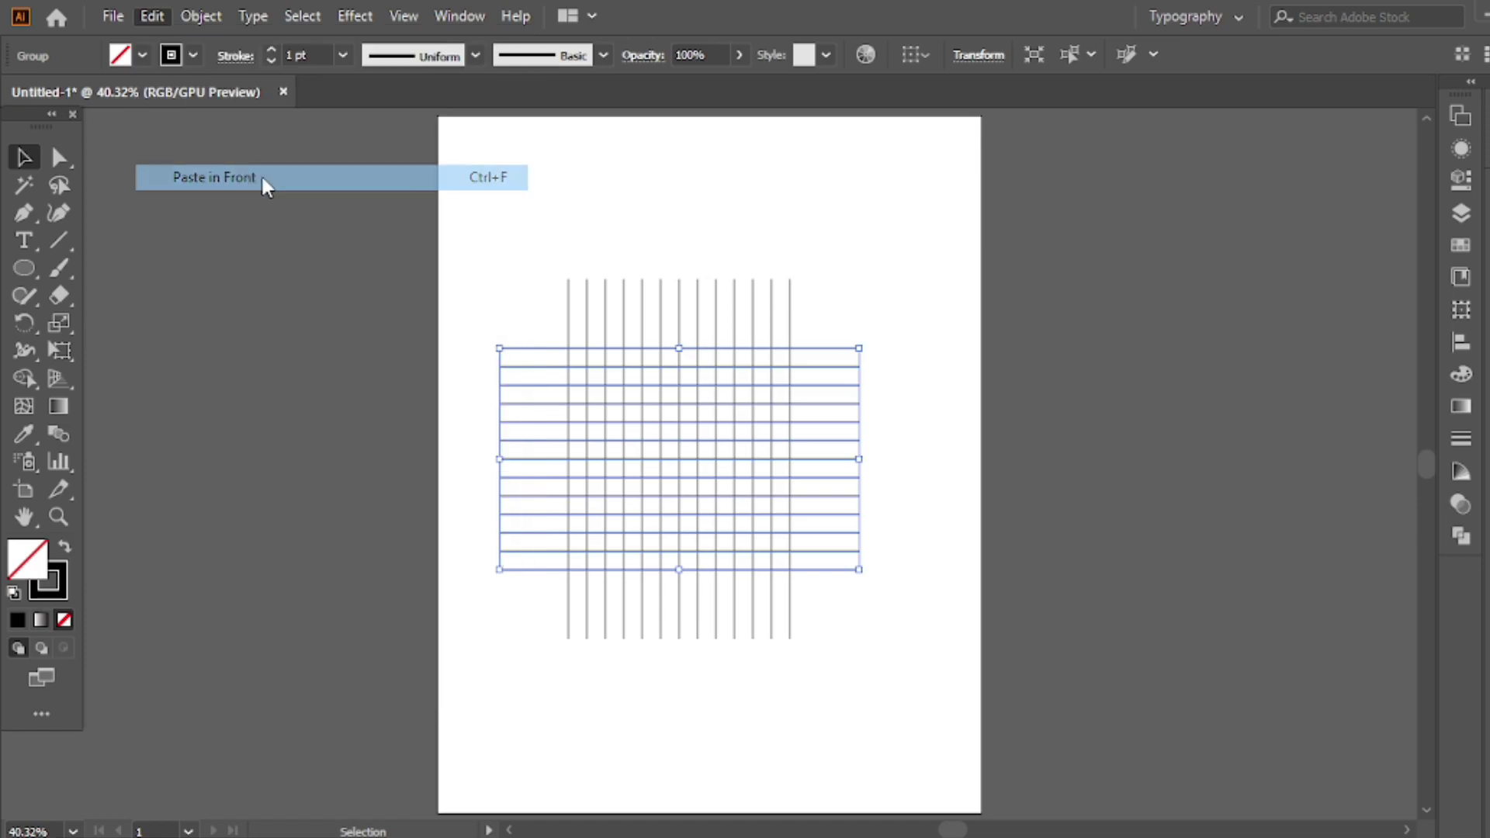
pyautogui.moveTo(871, 348); pyautogui.dragTo(768, 199)
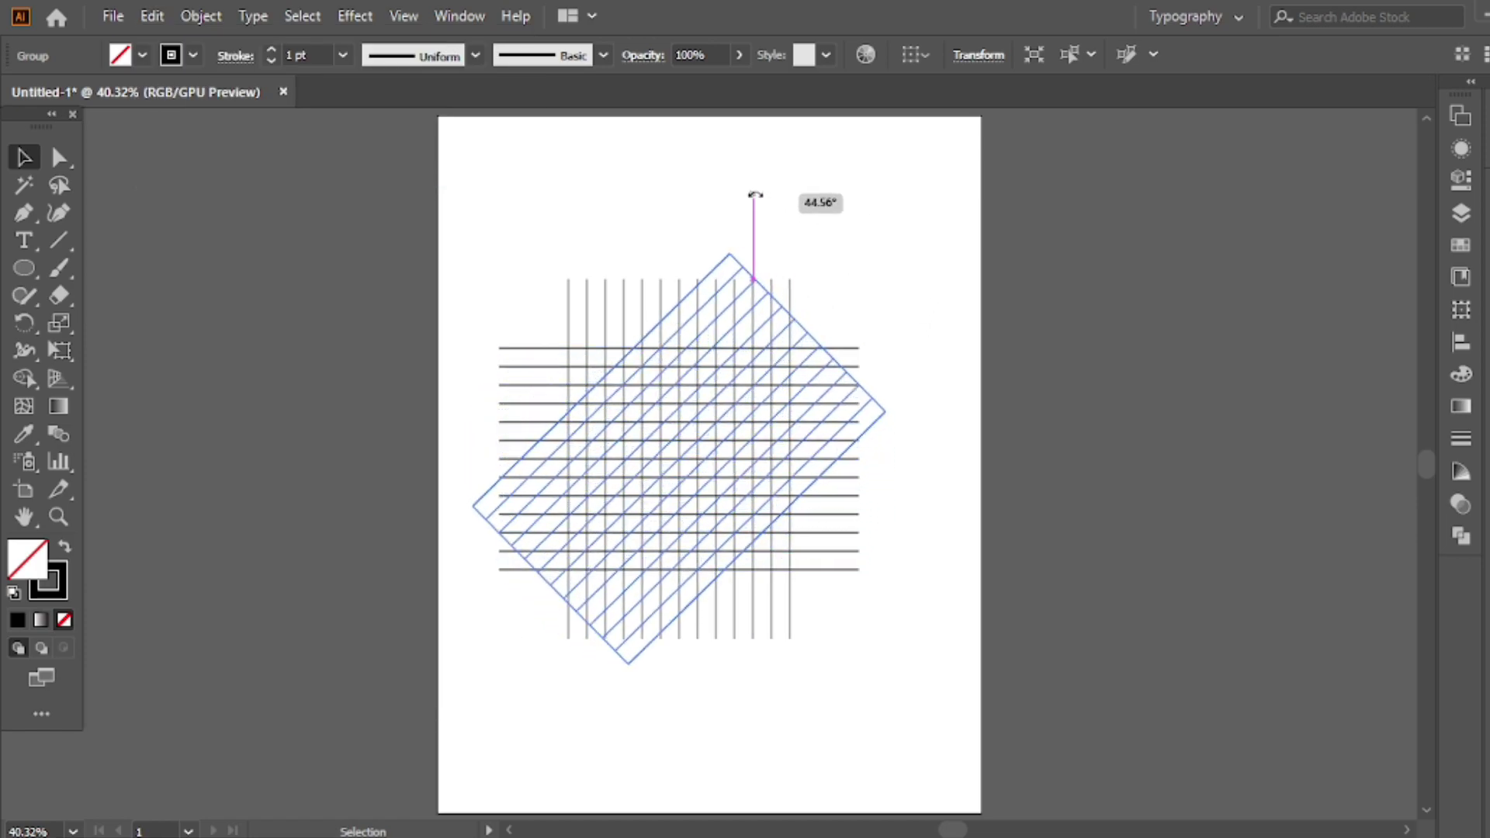
pyautogui.moveTo(769, 198); pyautogui.dragTo(757, 194)
pyautogui.hotkey('ctrl', 'a')
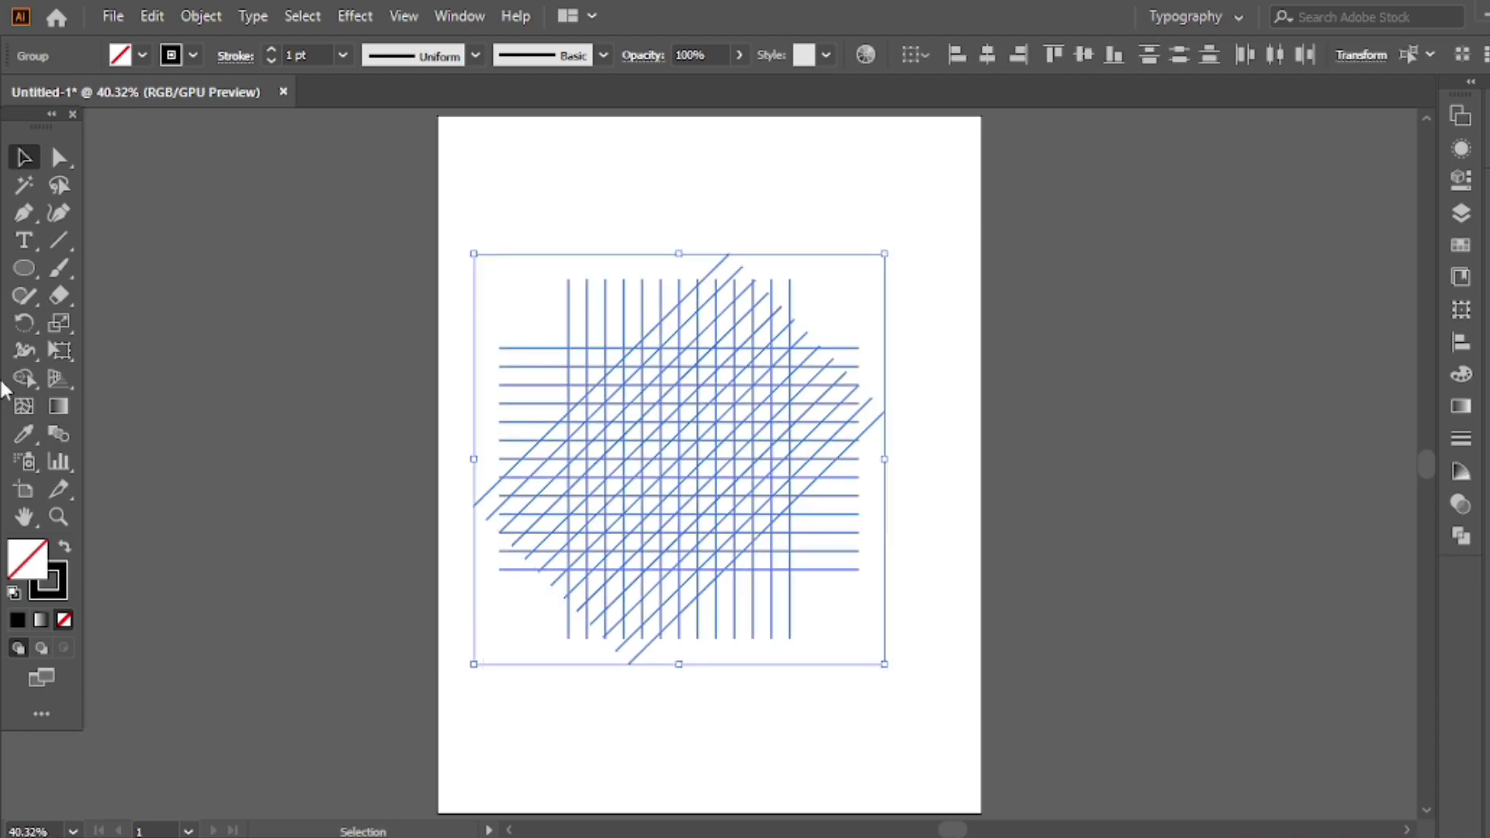
# With Shape Builder and black fill, no stroke, merge grid cells into the L's upright and bottom bar
pyautogui.click(23, 378)
pyautogui.hotkey('shift', 'x')
pyautogui.scroll(1, 644, 454)
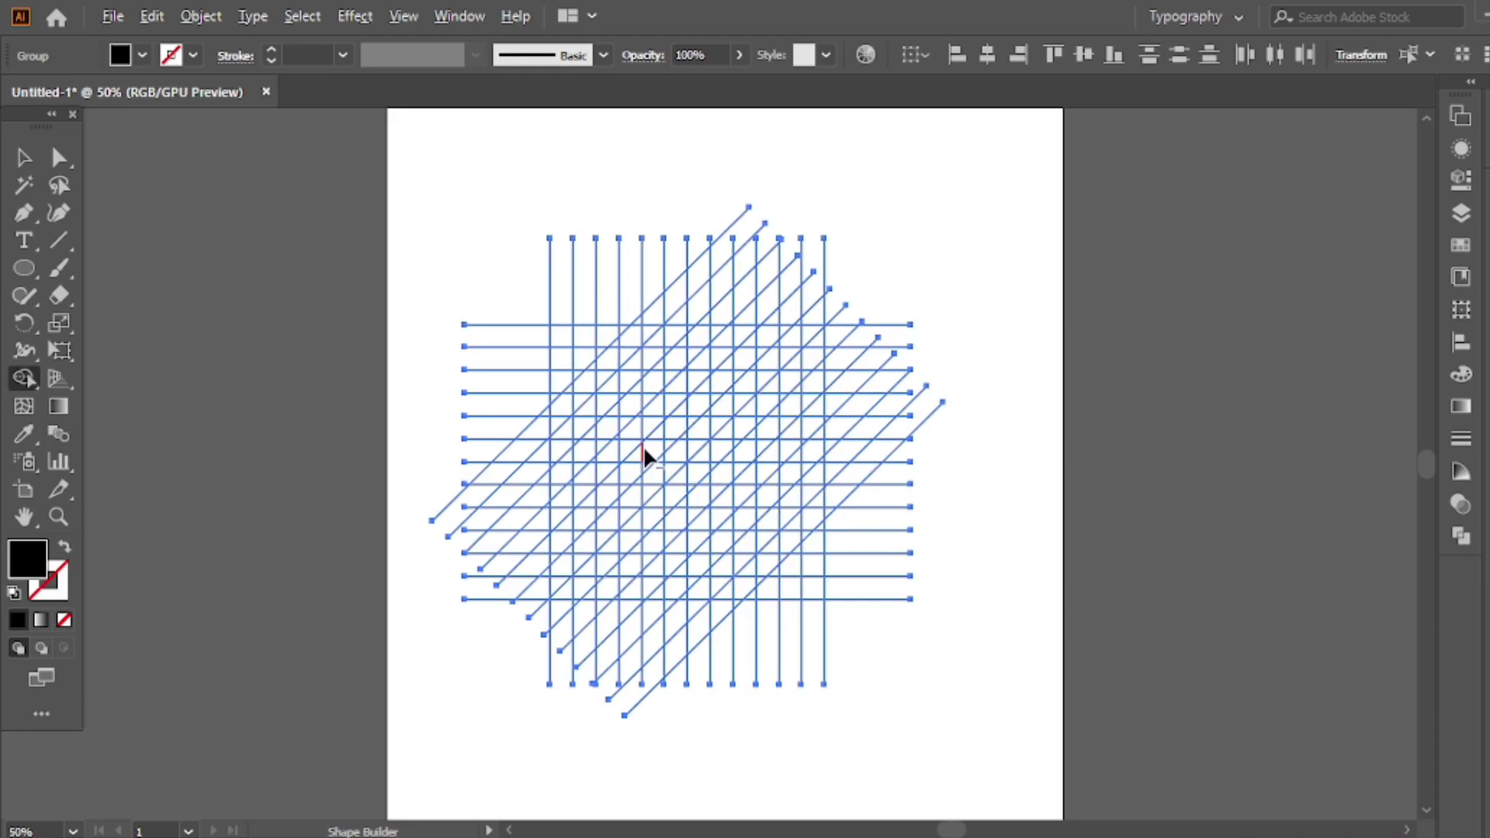
pyautogui.scroll(1, 644, 454)
pyautogui.scroll(1, 675, 444)
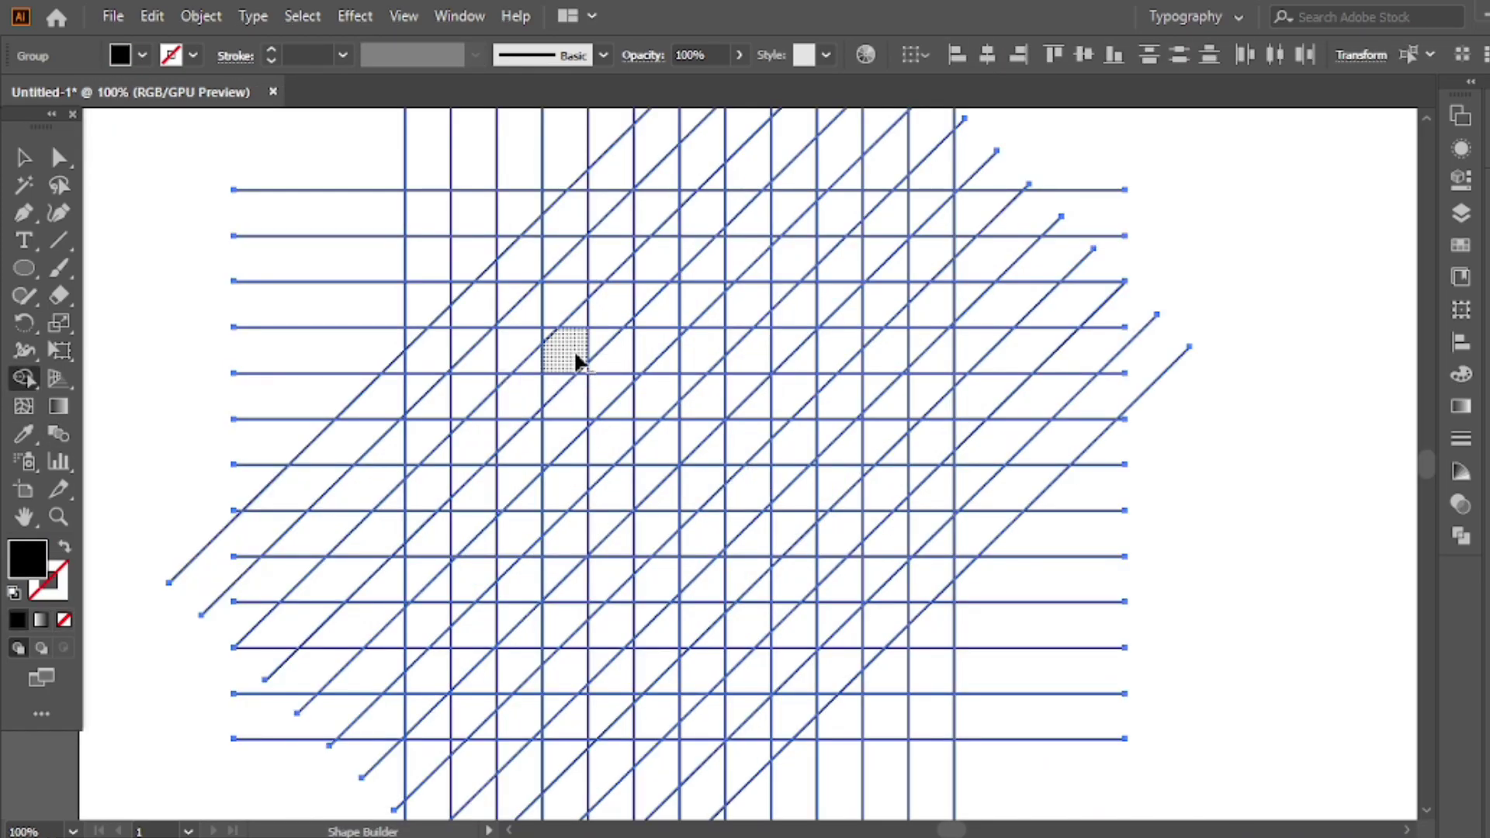
pyautogui.scroll(-1, 575, 356)
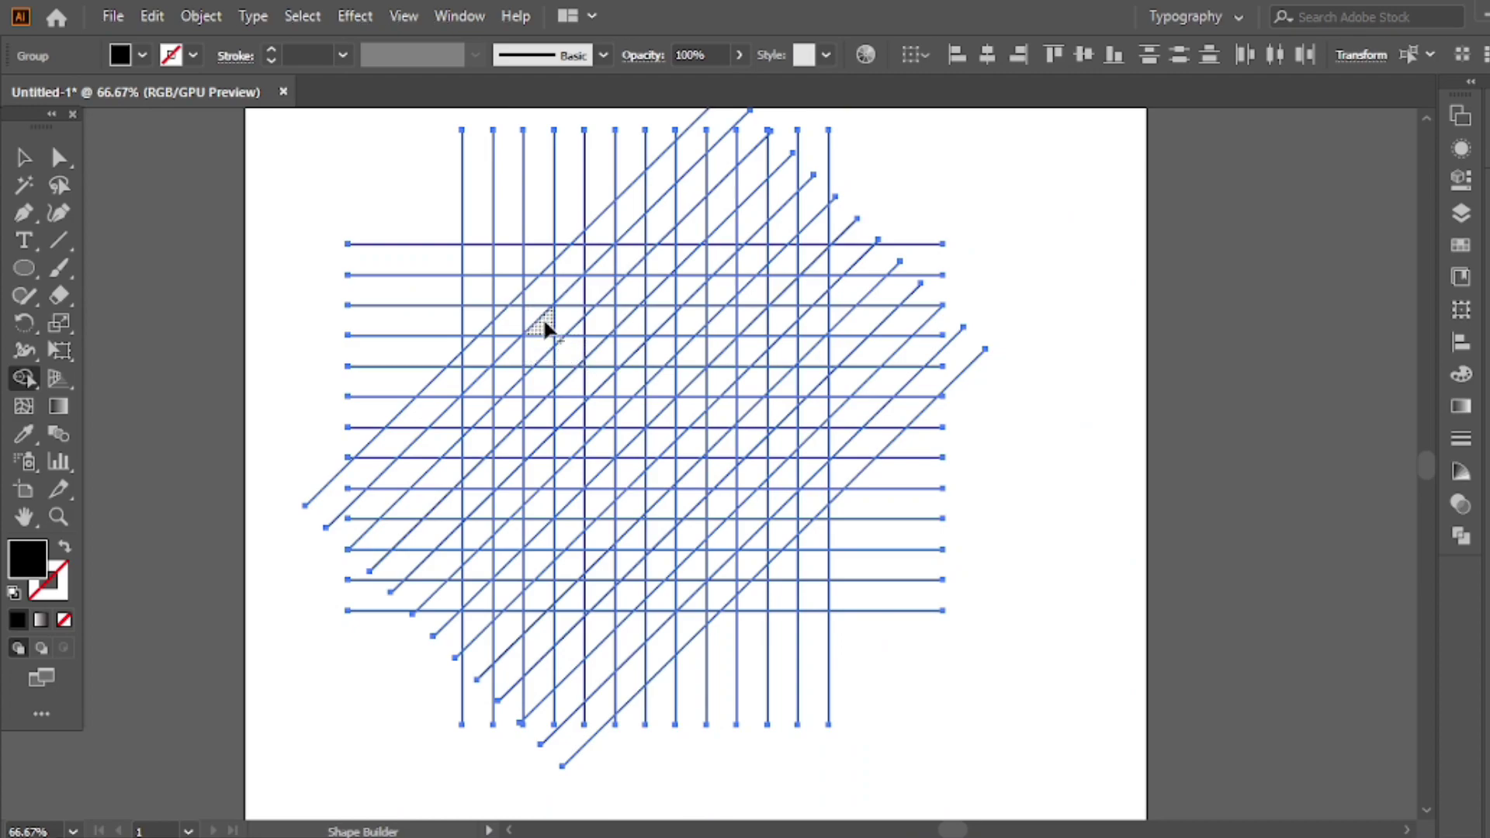
pyautogui.moveTo(545, 321); pyautogui.dragTo(538, 458)
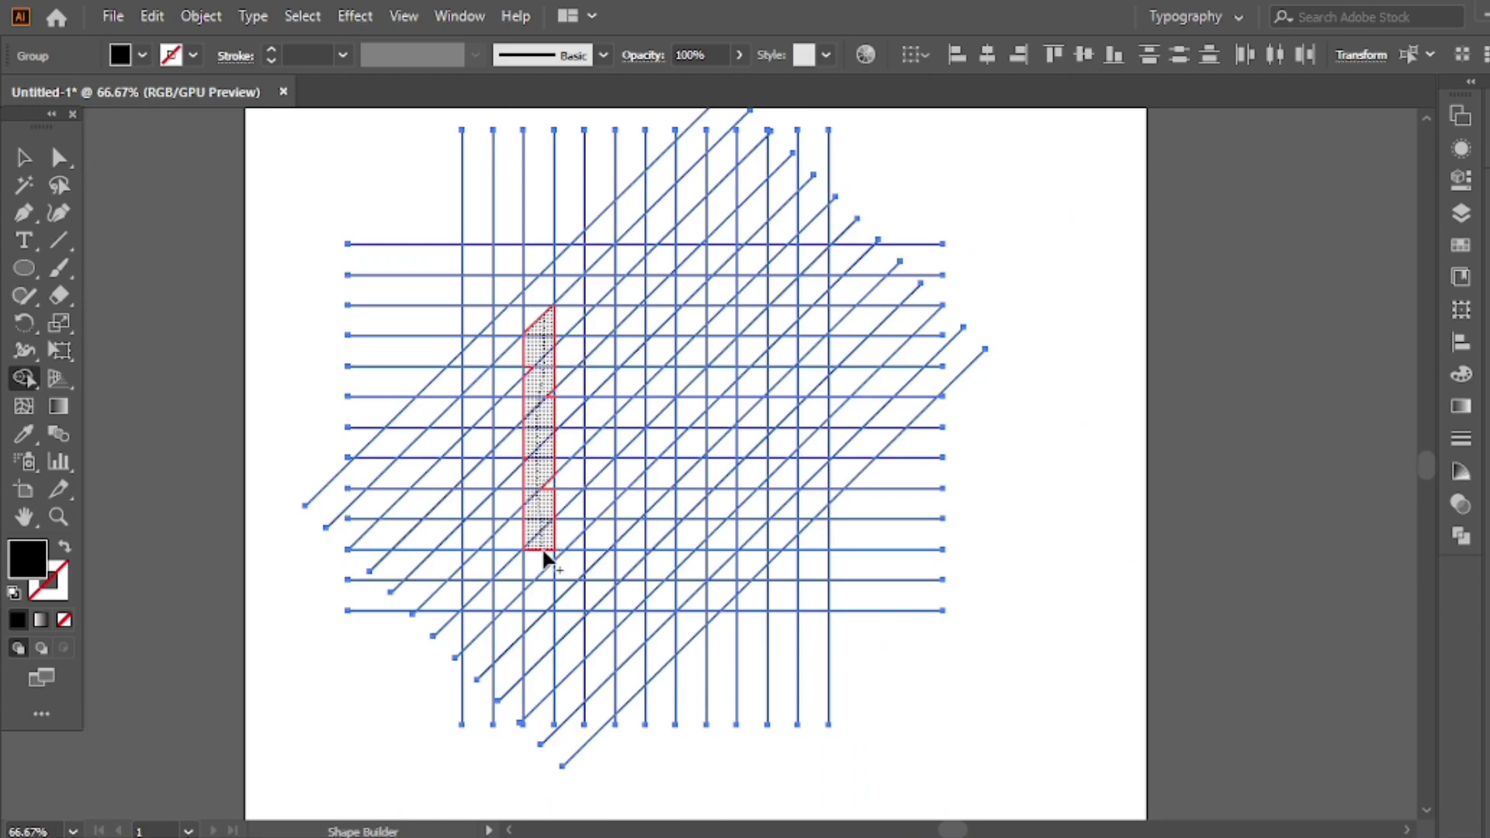
pyautogui.moveTo(543, 552); pyautogui.dragTo(732, 581)
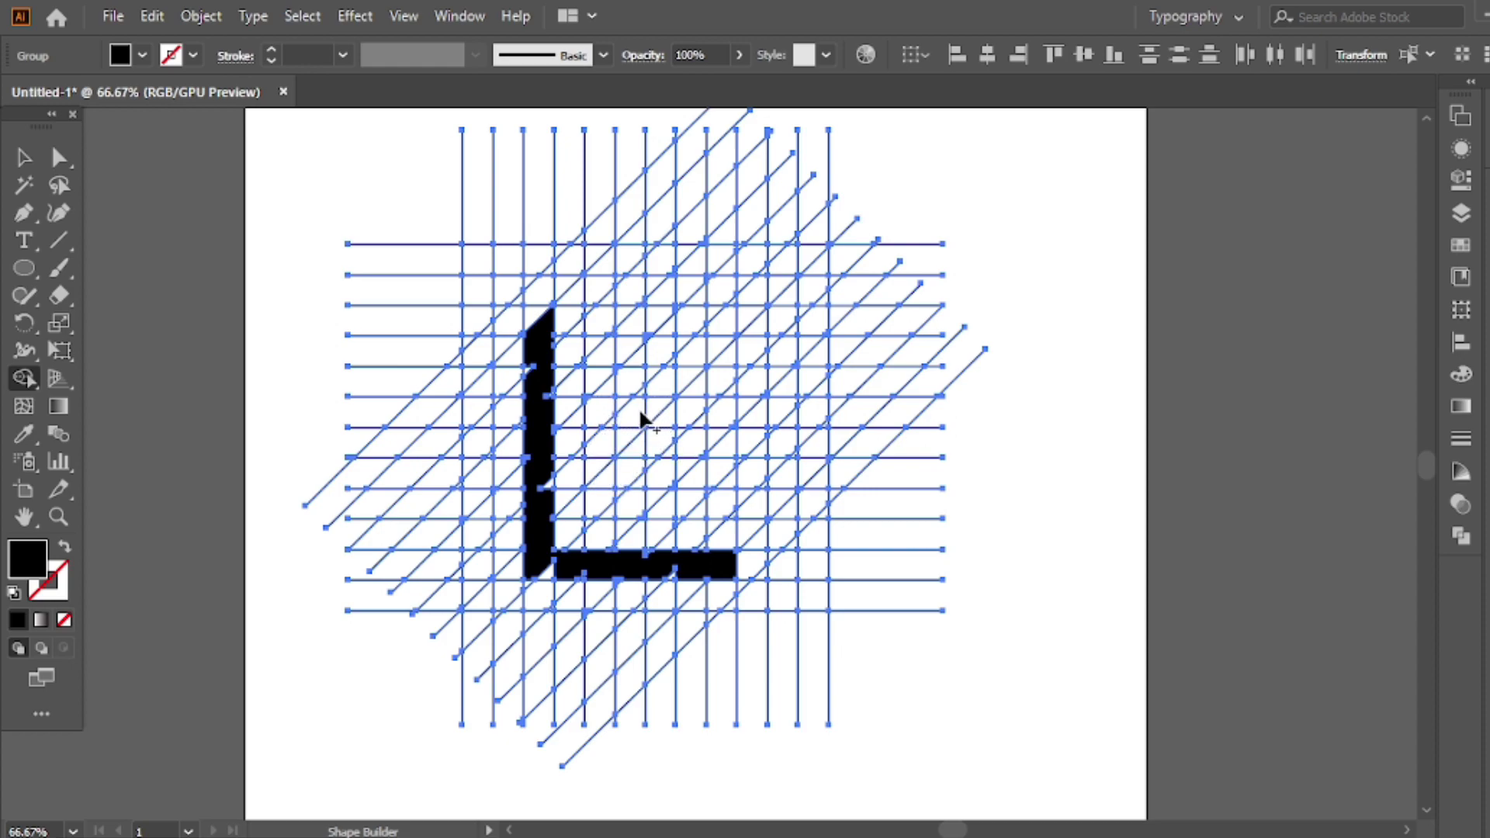
# Merge cells into the S's lower hook and an angled top bar, undoing trial merges
pyautogui.moveTo(632, 408)
pyautogui.mouseDown()
pyautogui.moveTo(632, 472)
pyautogui.moveTo(714, 470)
pyautogui.moveTo(785, 499)
pyautogui.moveTo(786, 563)
pyautogui.moveTo(780, 547)
pyautogui.mouseUp()
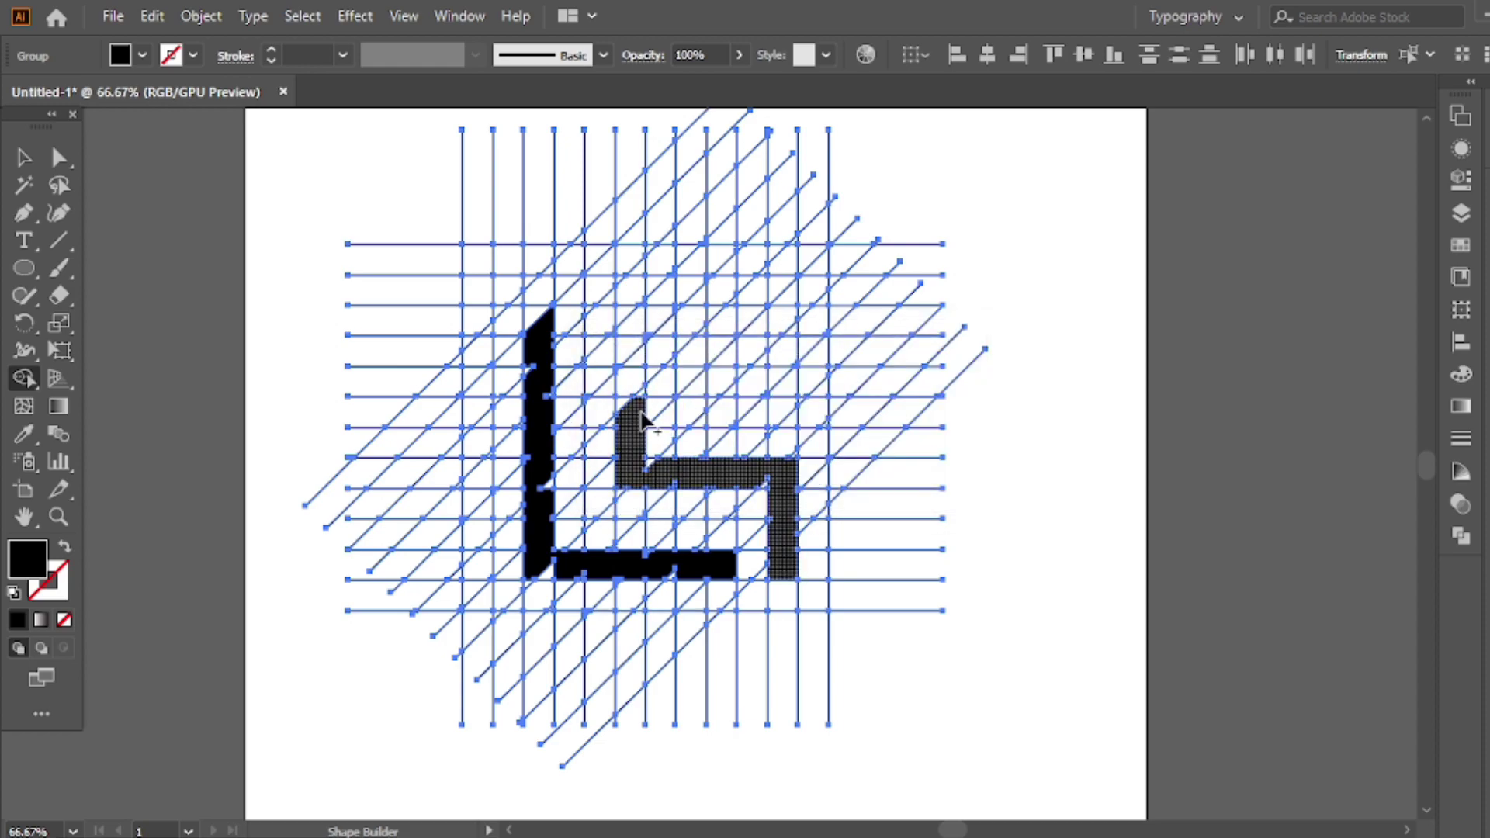
pyautogui.moveTo(633, 415); pyautogui.dragTo(629, 389)
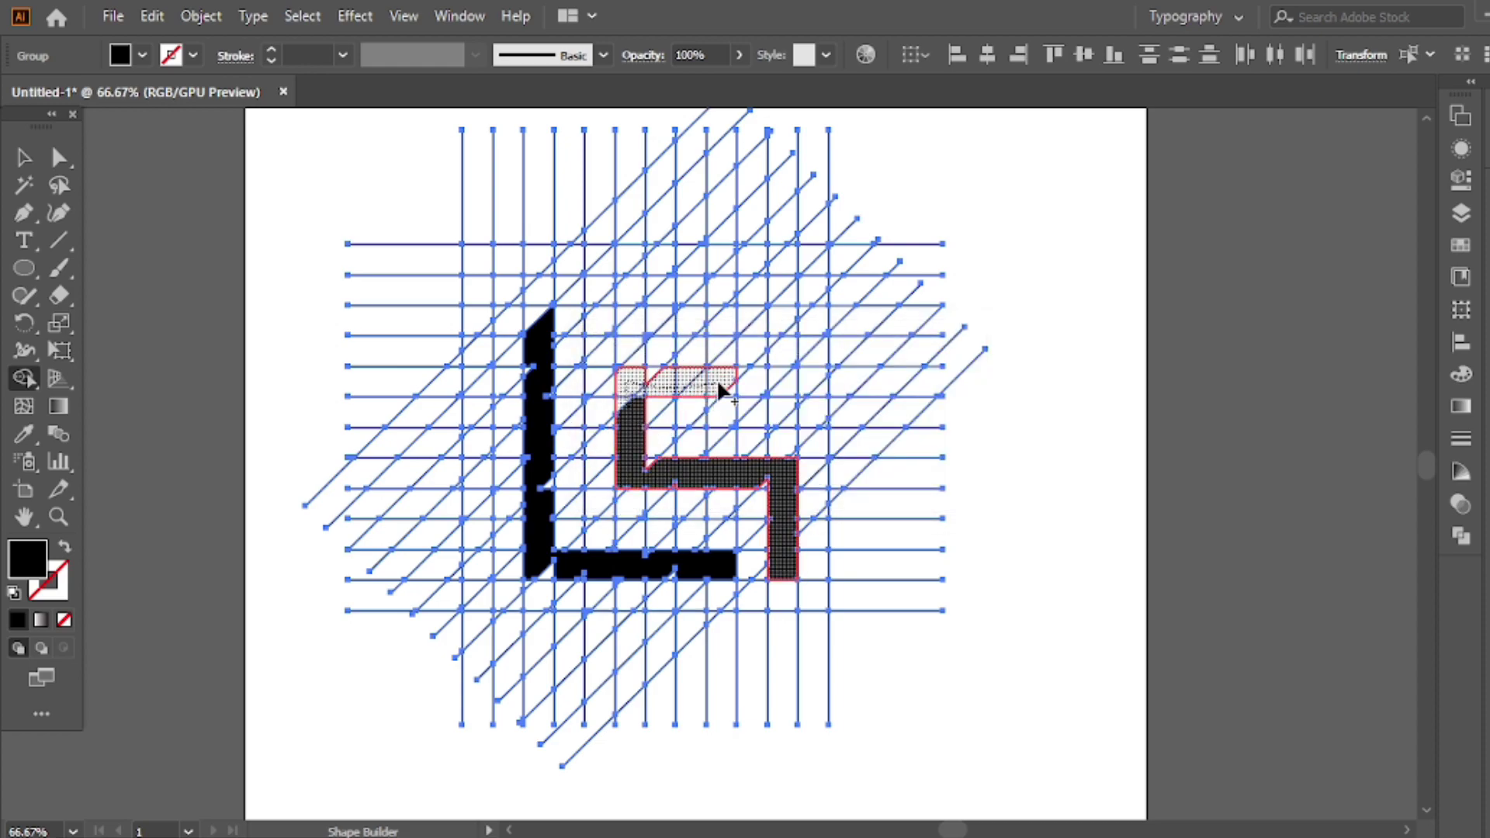
pyautogui.moveTo(786, 392); pyautogui.dragTo(763, 411)
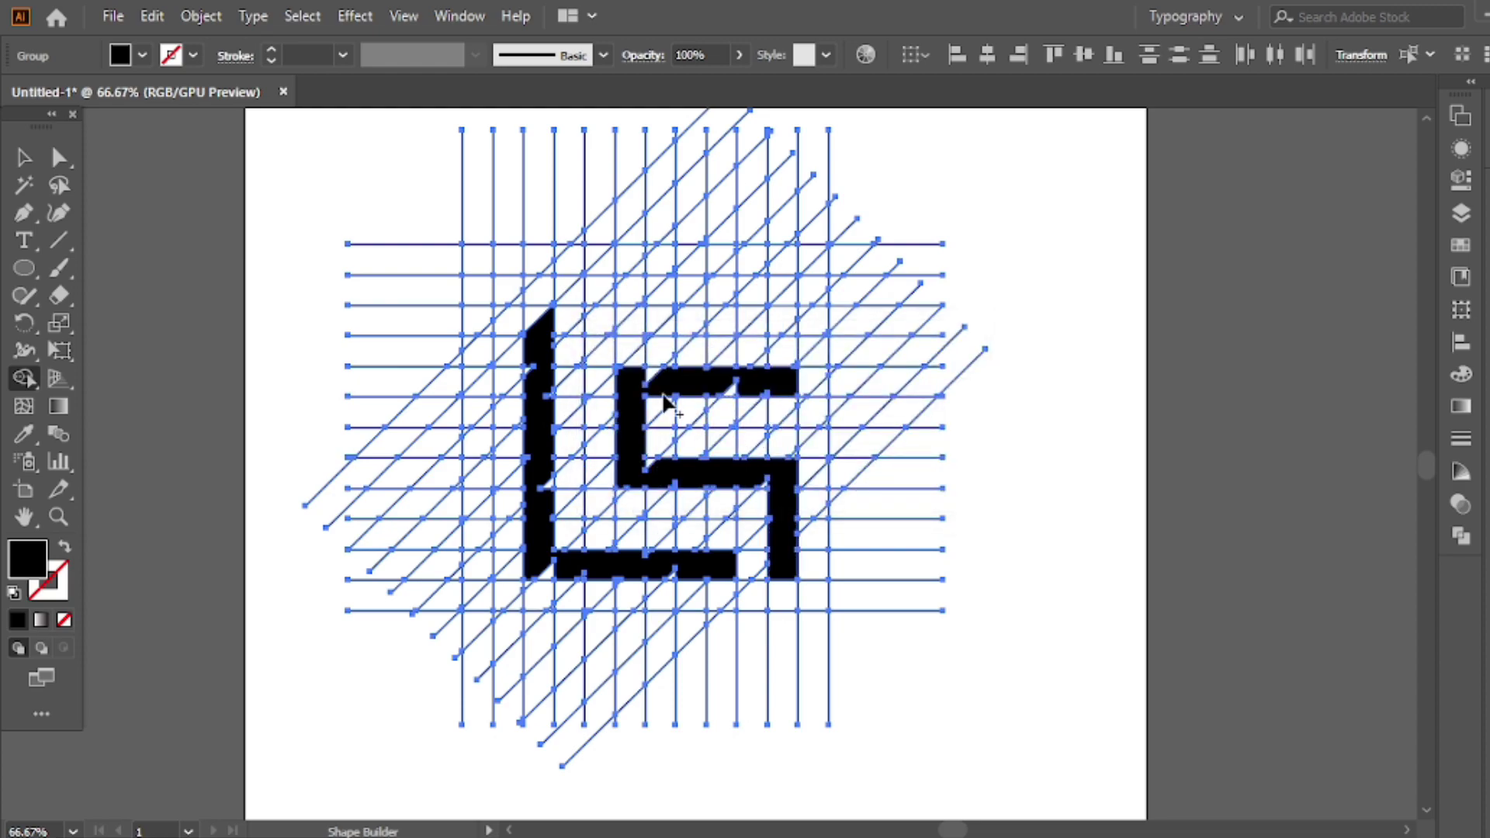
pyautogui.hotkey('ctrl', 'z')
pyautogui.hotkey('ctrl', 'z')
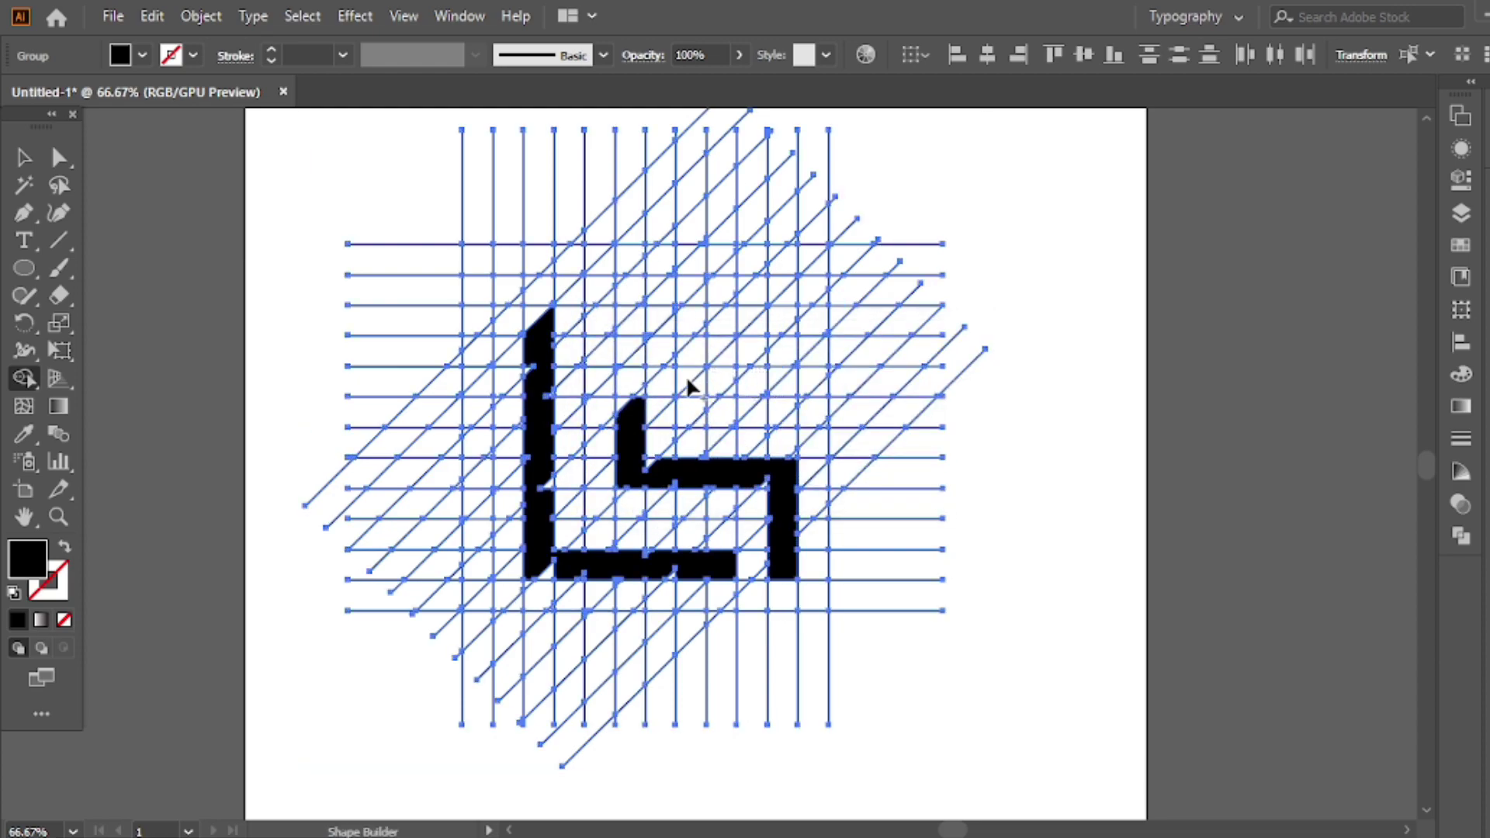
pyautogui.moveTo(644, 427); pyautogui.dragTo(643, 384)
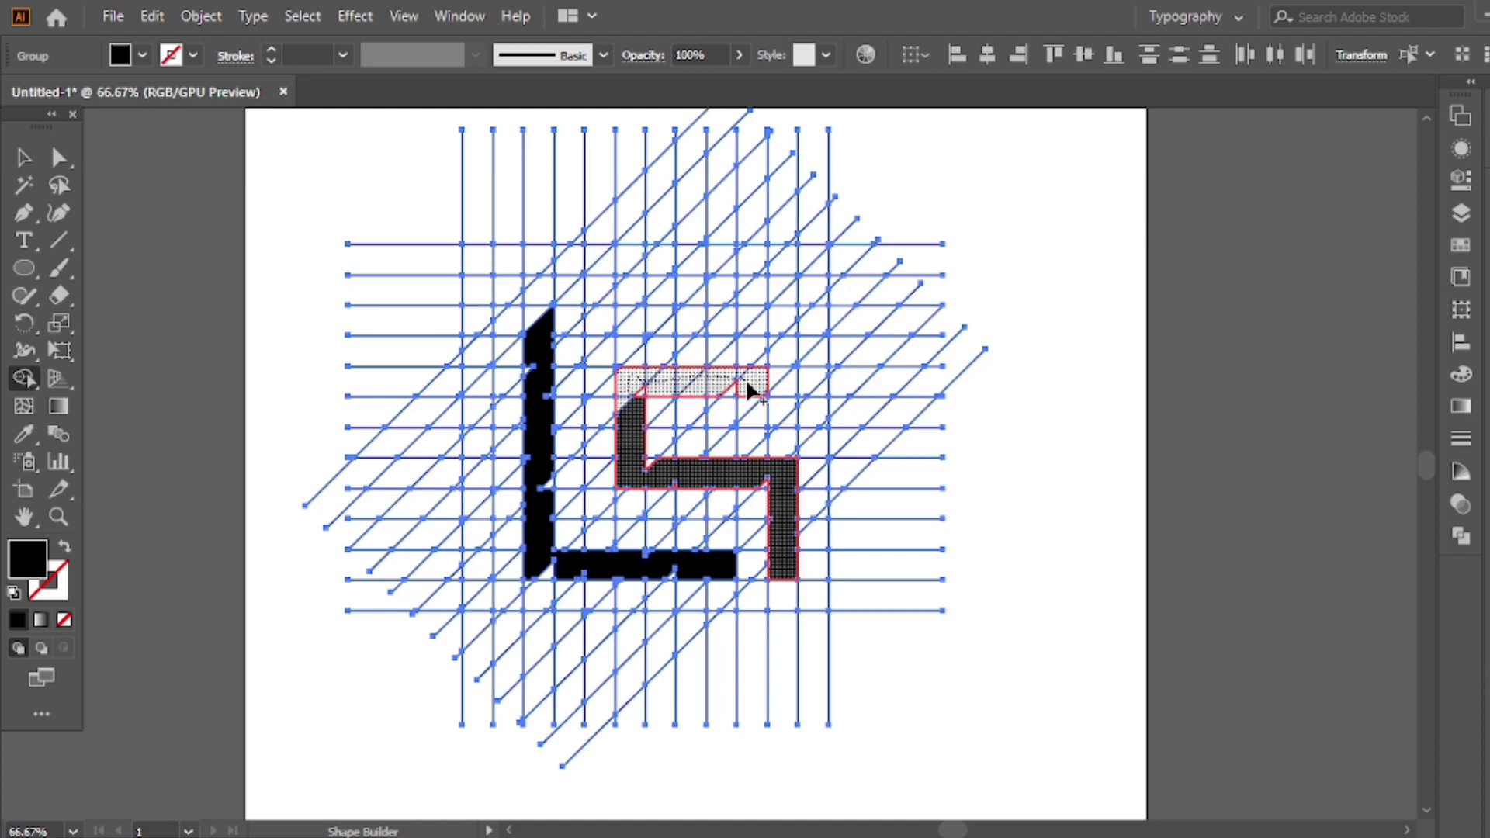
pyautogui.moveTo(751, 388); pyautogui.dragTo(771, 376)
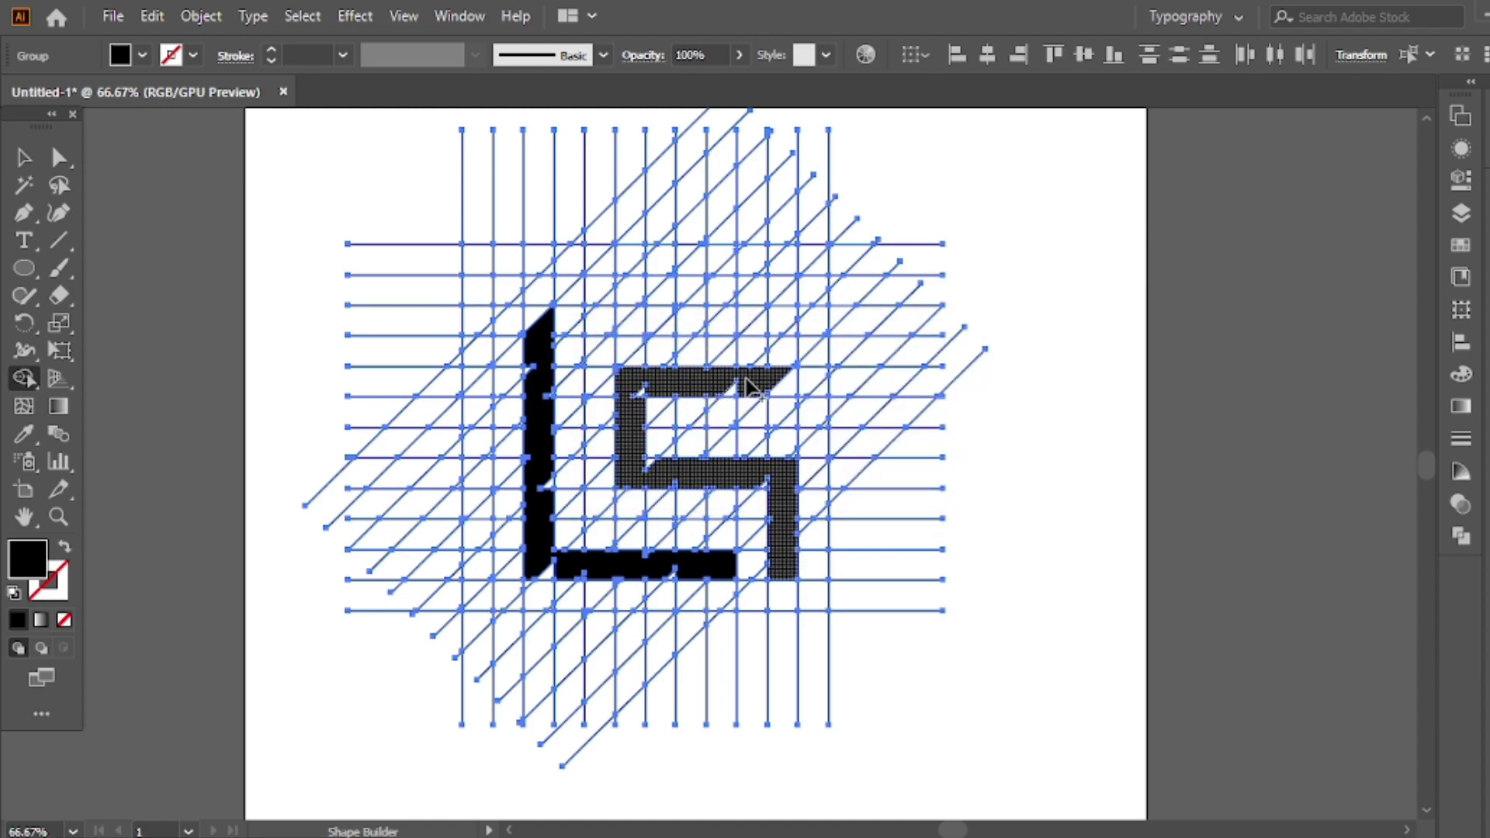
pyautogui.click(707, 475)
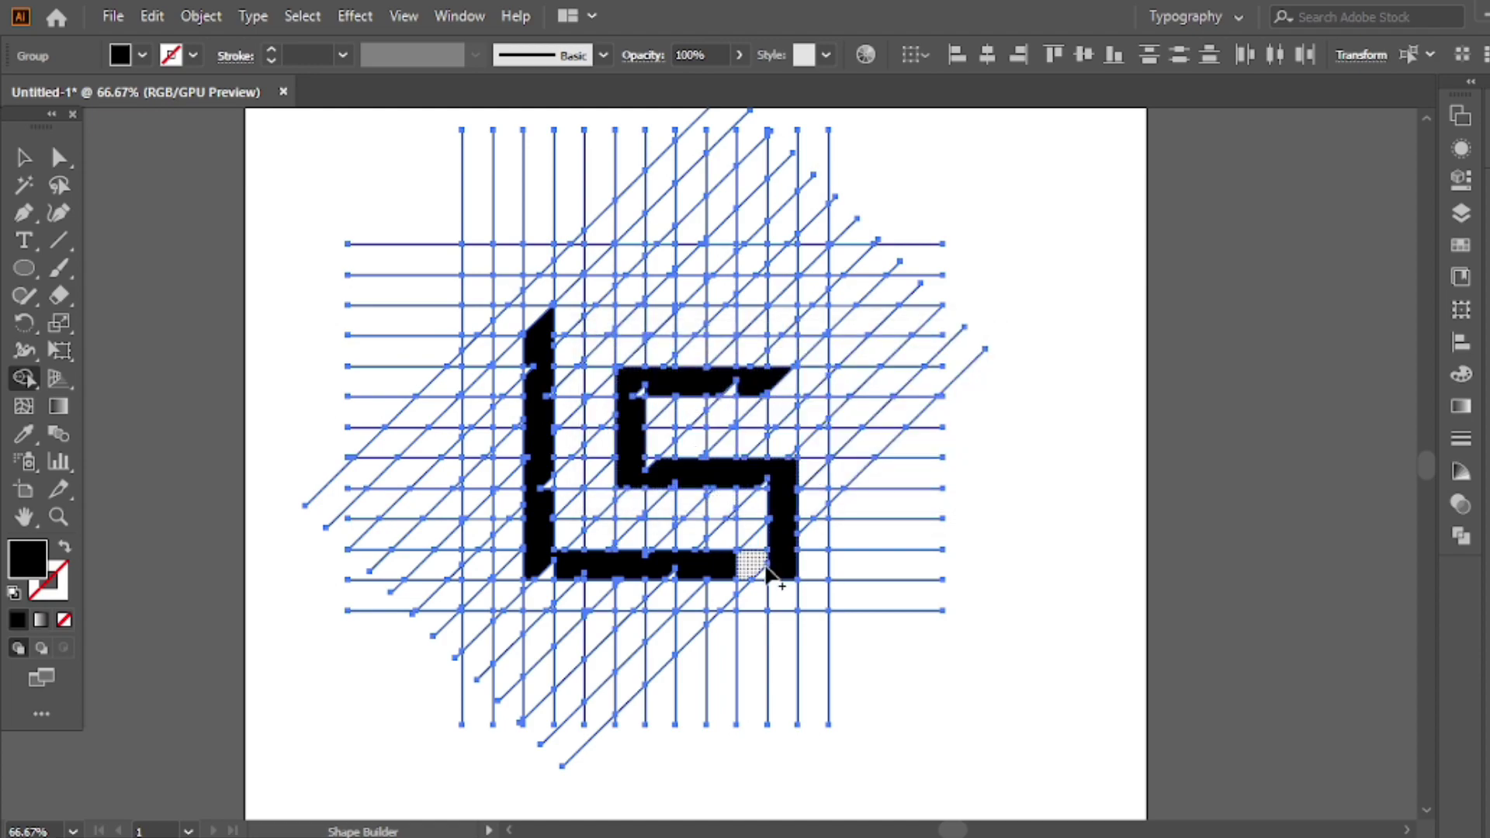
pyautogui.hotkey('ctrl', 'z')
# Undo the earlier merges and rebuild the solid L from its upright and bottom cells
pyautogui.hotkey('ctrl', 'z')
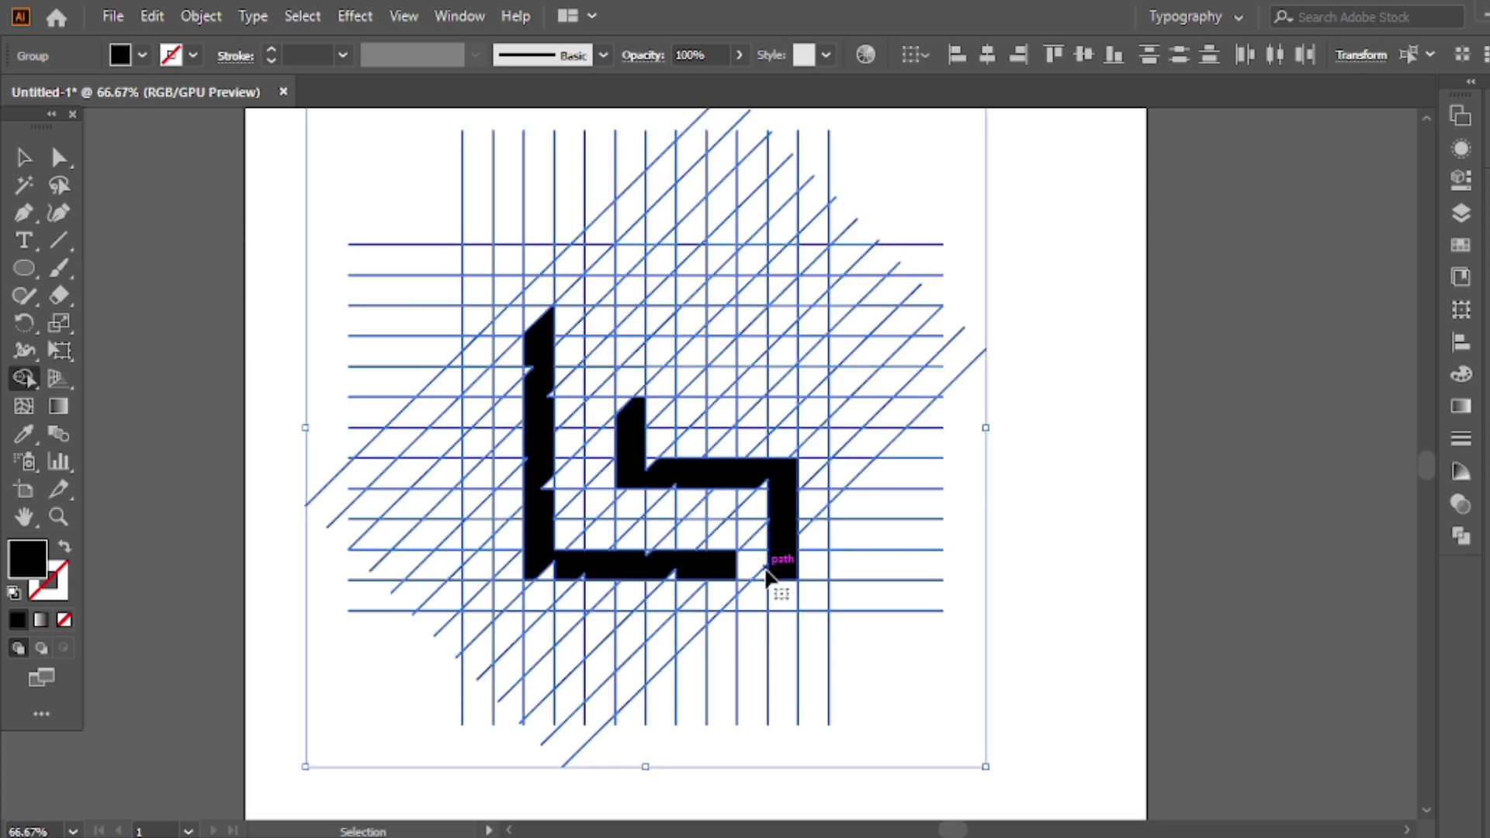
pyautogui.hotkey('ctrl', 'z')
pyautogui.hotkey('ctrl', 'z')
pyautogui.hotkey('ctrl', 'z')
pyautogui.moveTo(532, 355); pyautogui.dragTo(543, 386)
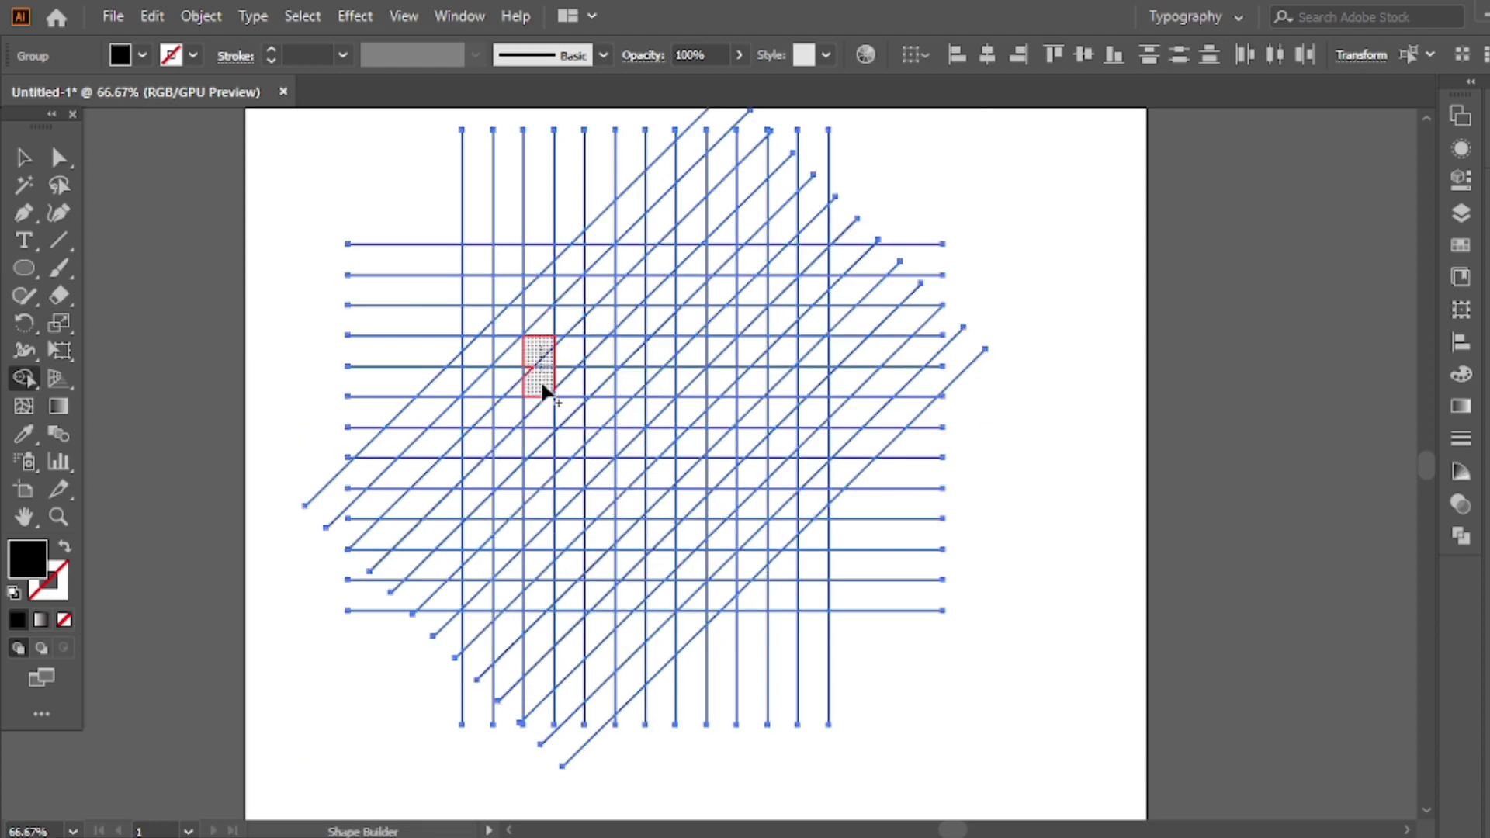
pyautogui.moveTo(545, 504); pyautogui.dragTo(545, 508)
pyautogui.hotkey('ctrl', 'z')
pyautogui.moveTo(538, 304); pyautogui.dragTo(546, 386)
pyautogui.hotkey('ctrl', 'z')
pyautogui.moveTo(542, 322); pyautogui.dragTo(546, 485)
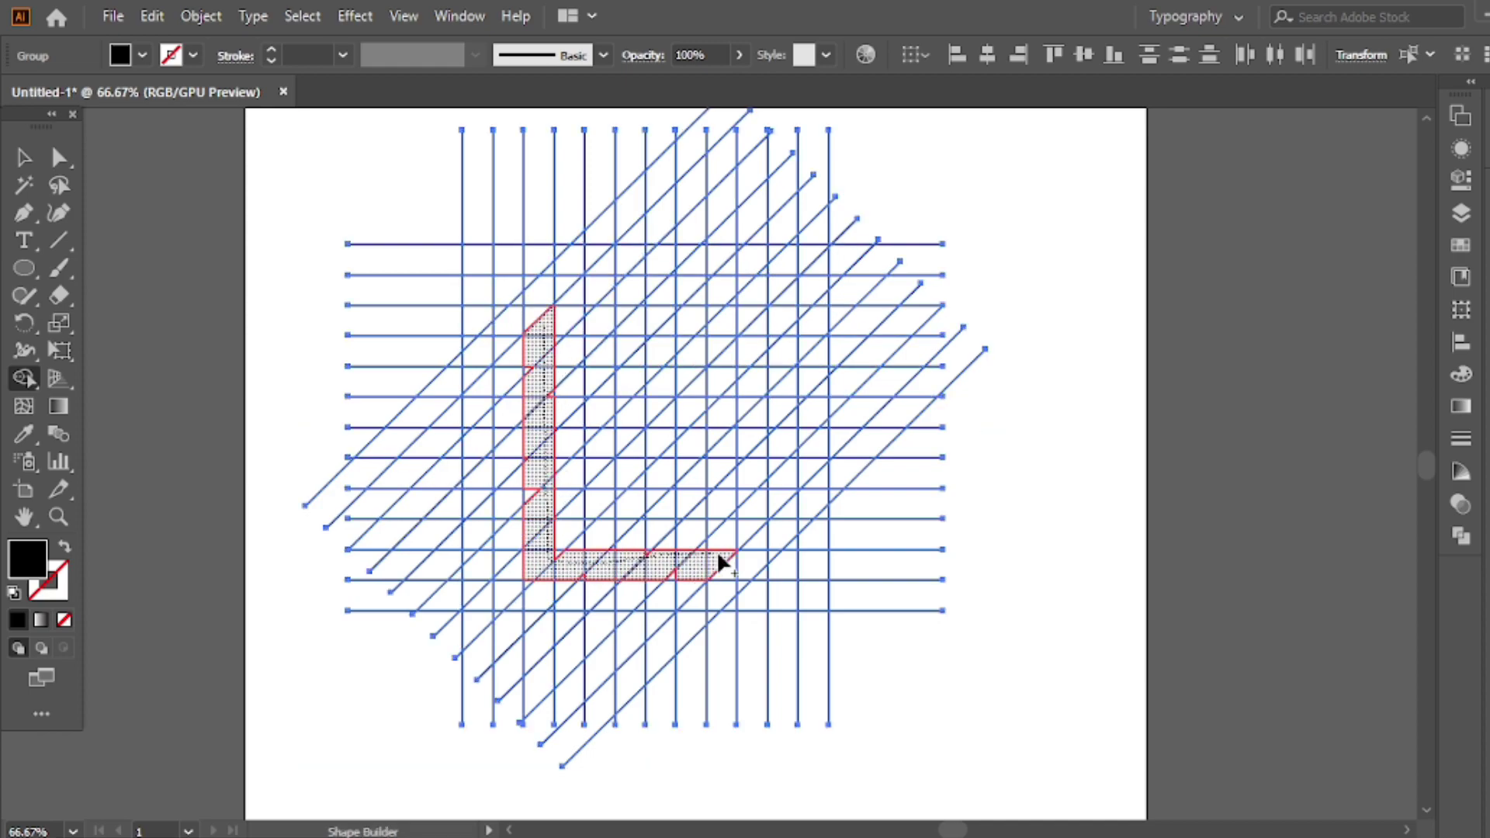
pyautogui.moveTo(726, 561); pyautogui.dragTo(725, 560)
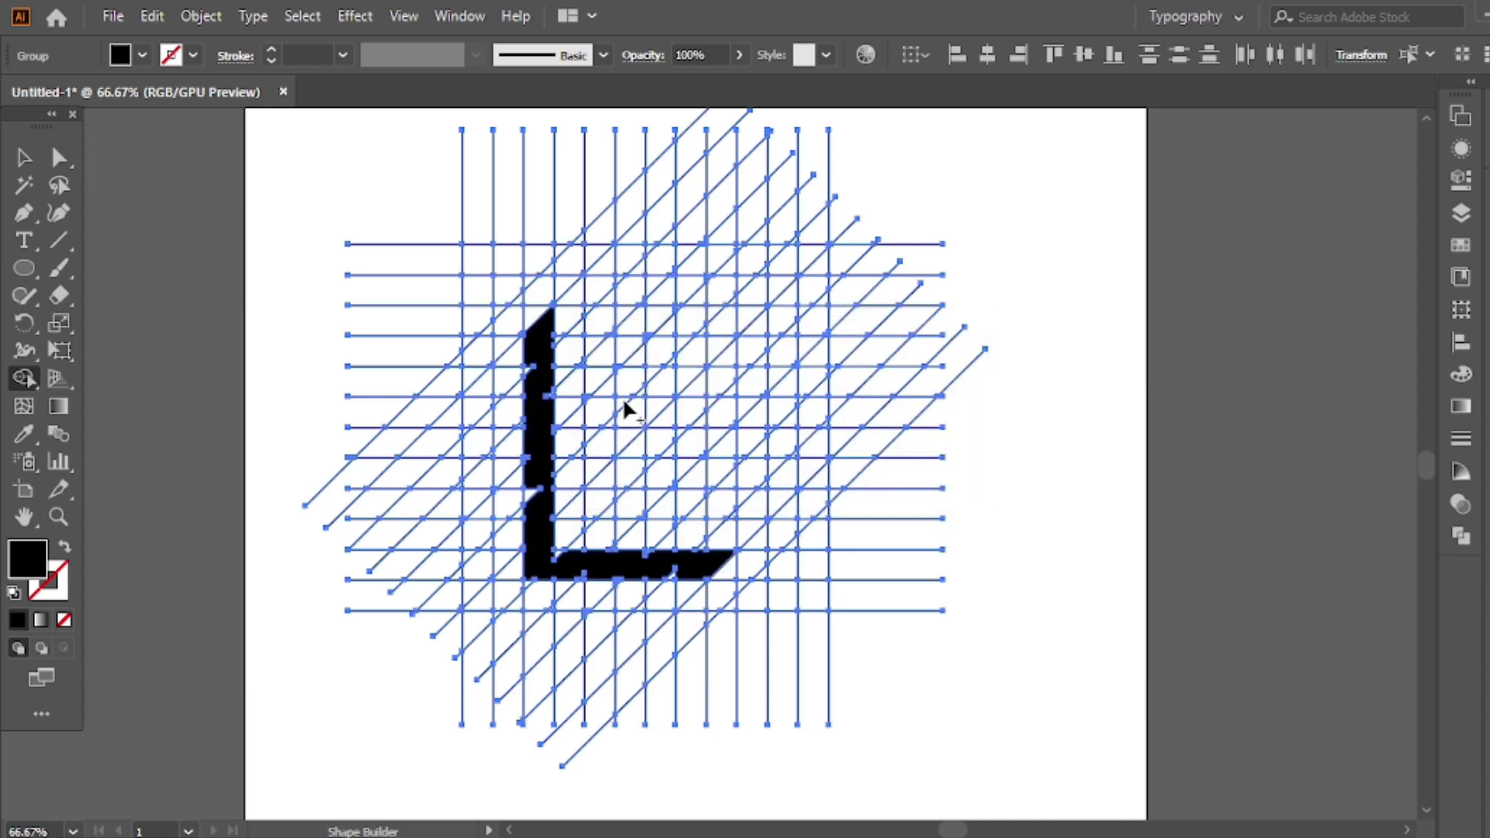
# Merge cells into the blocky S: lower section, right arm, stem, top bar and leftover triangles
pyautogui.moveTo(625, 404); pyautogui.dragTo(632, 463)
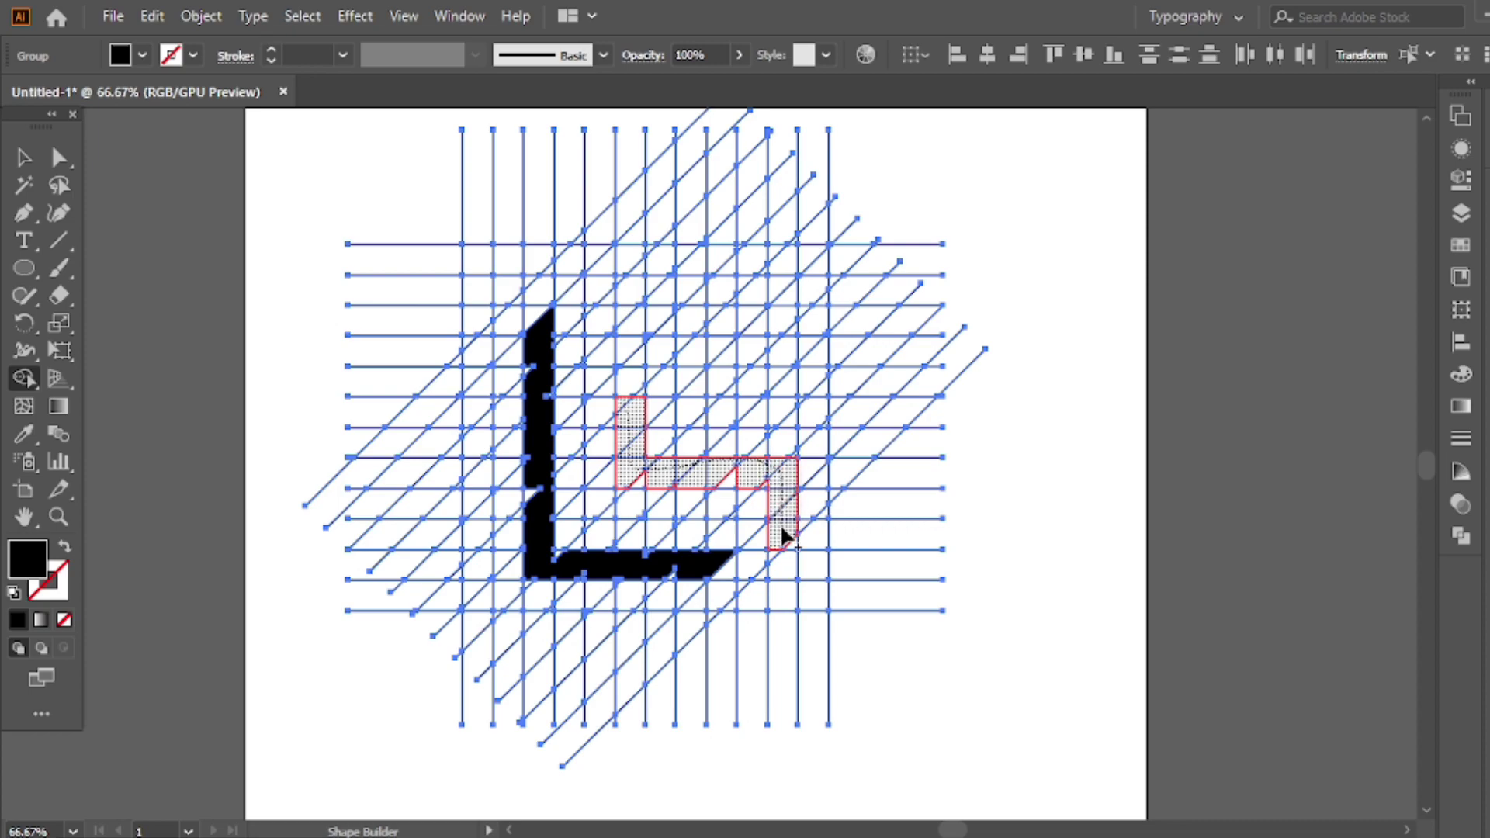
pyautogui.moveTo(780, 526); pyautogui.dragTo(780, 528)
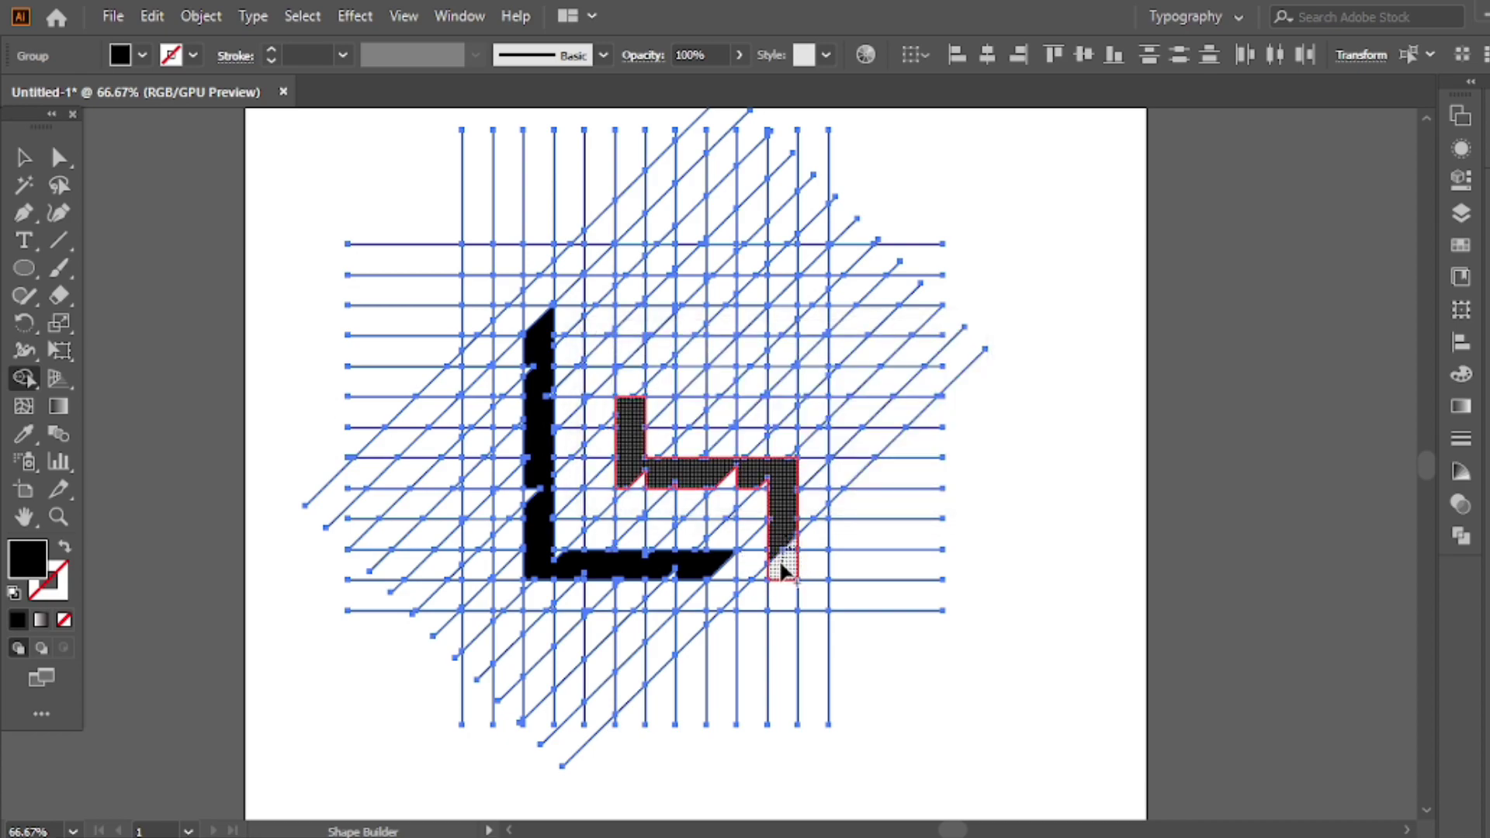
pyautogui.click(779, 561)
pyautogui.click(757, 575)
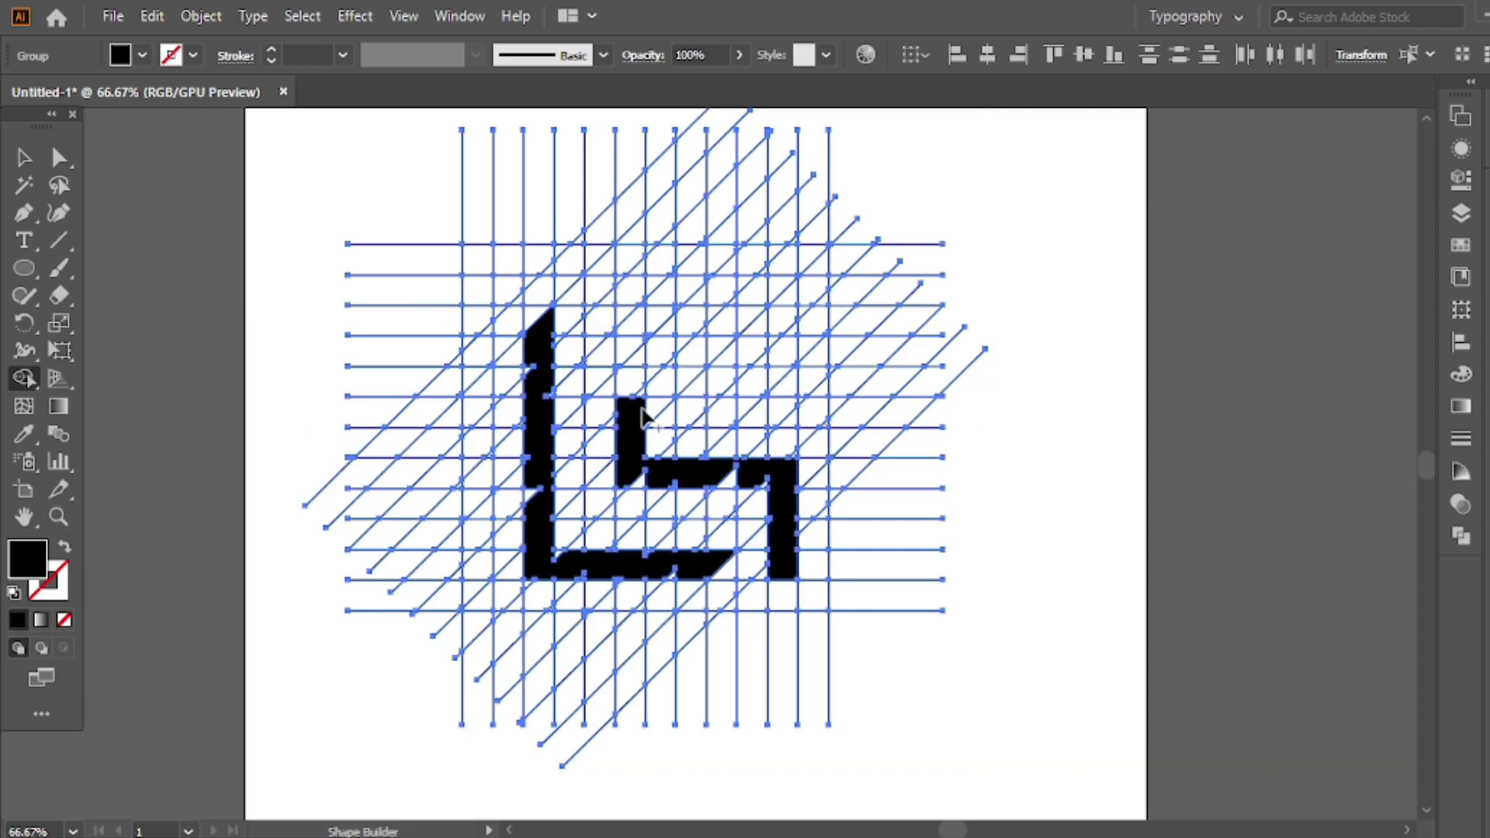
pyautogui.moveTo(643, 404); pyautogui.dragTo(664, 384)
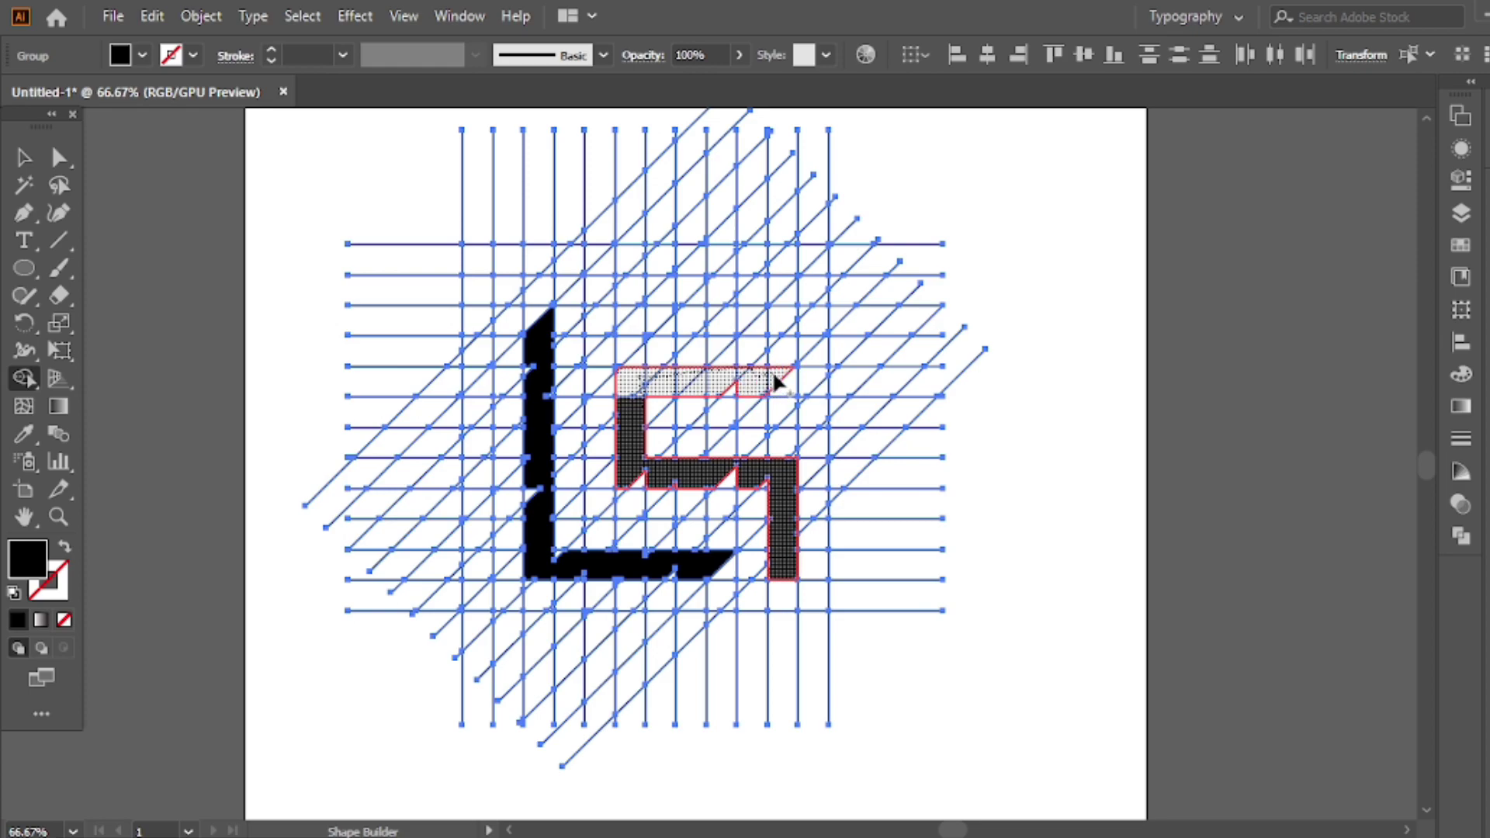
pyautogui.moveTo(736, 388); pyautogui.dragTo(737, 388)
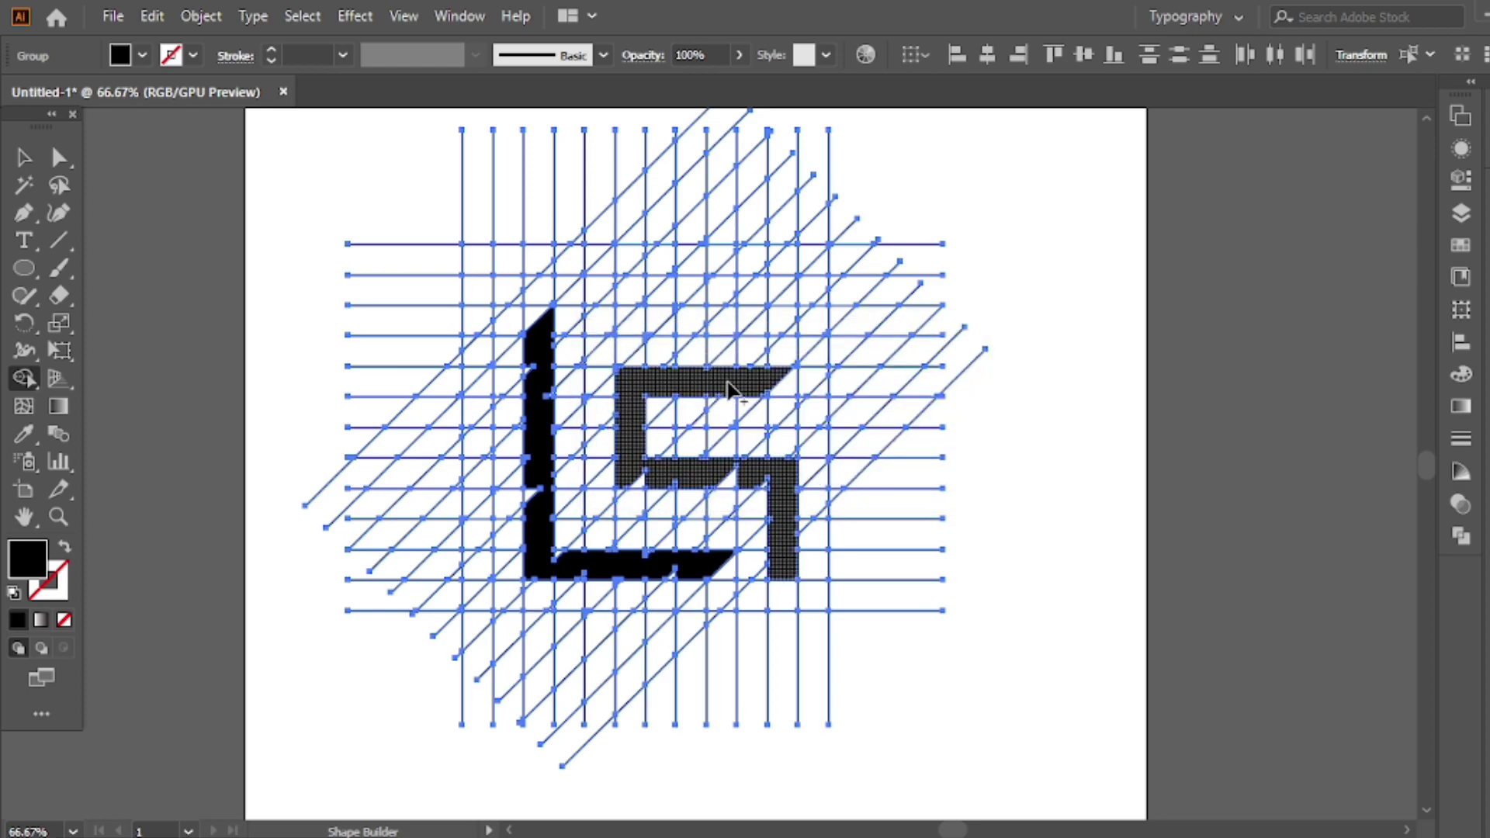
pyautogui.click(779, 389)
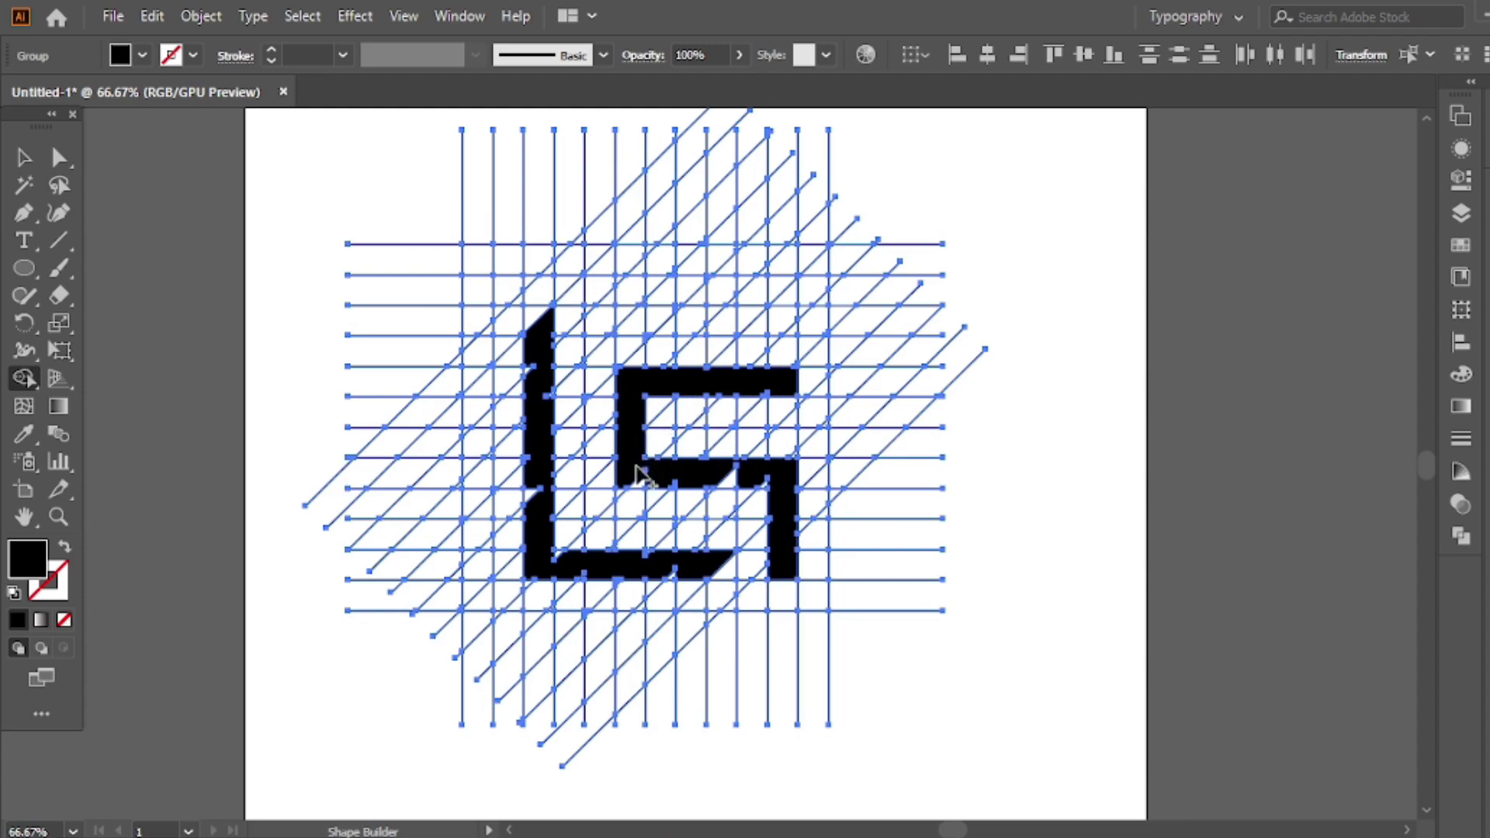
pyautogui.click(780, 519)
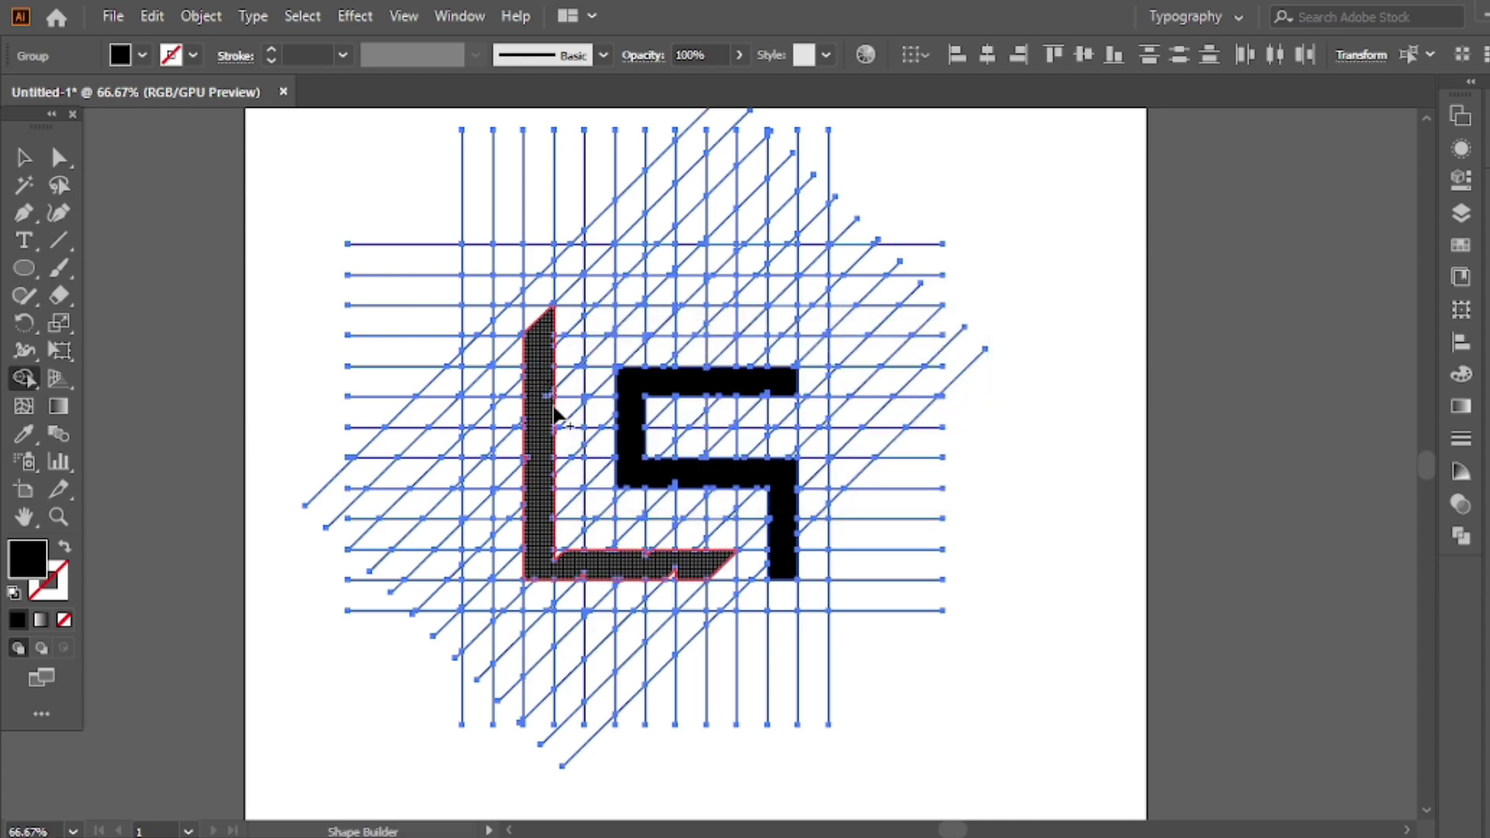
# Fill the notch in the S, remove stray cells, and merge the L's bottom bar pieces
pyautogui.scroll(3, 660, 435)
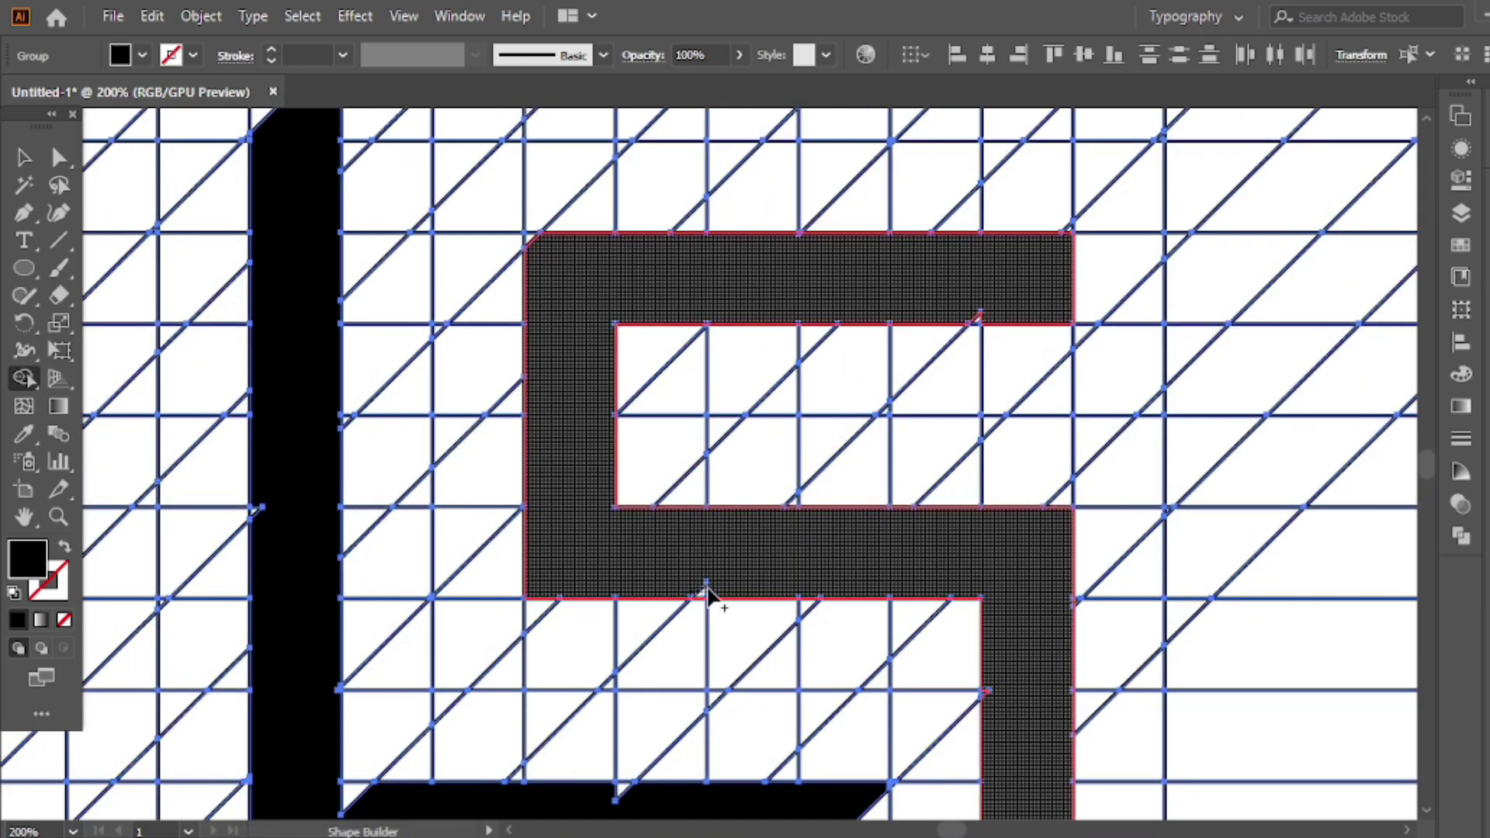
pyautogui.click(702, 593)
pyautogui.click(249, 500)
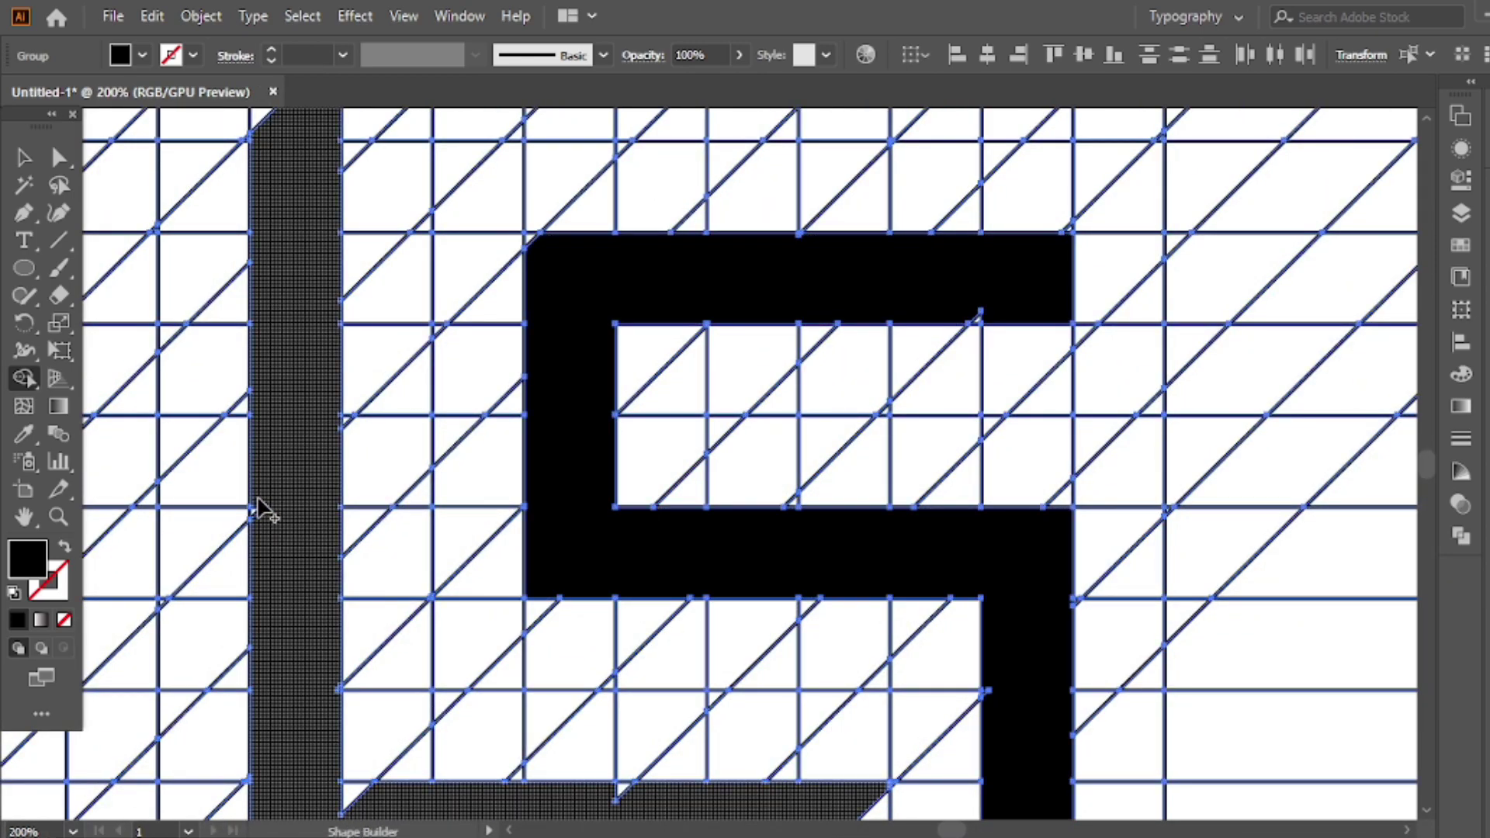
pyautogui.keyDown('alt'); pyautogui.click(249, 501); pyautogui.keyUp('alt')
pyautogui.scroll(-3, 305, 450)
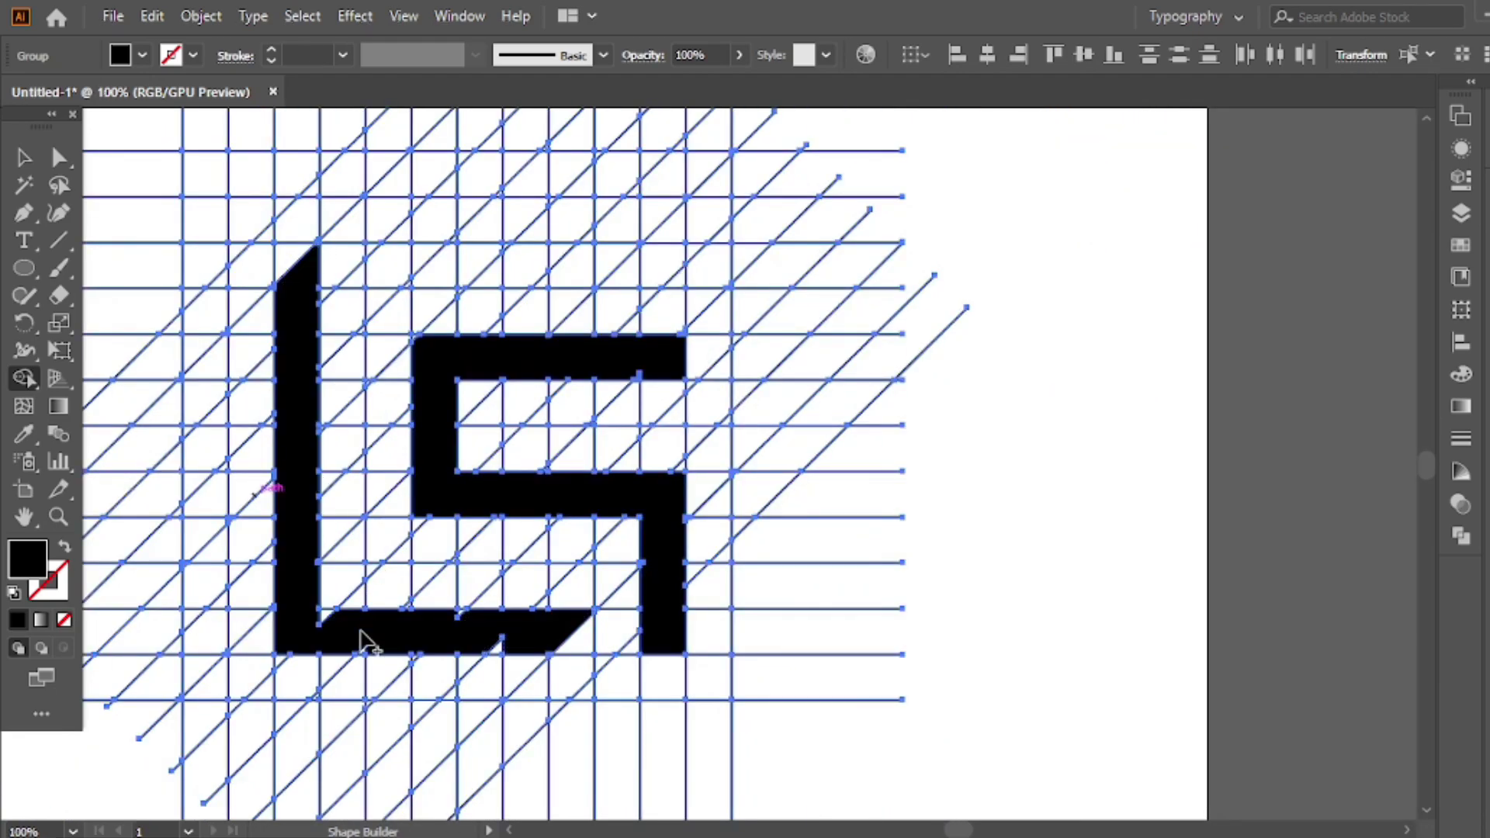
pyautogui.scroll(3, 359, 631)
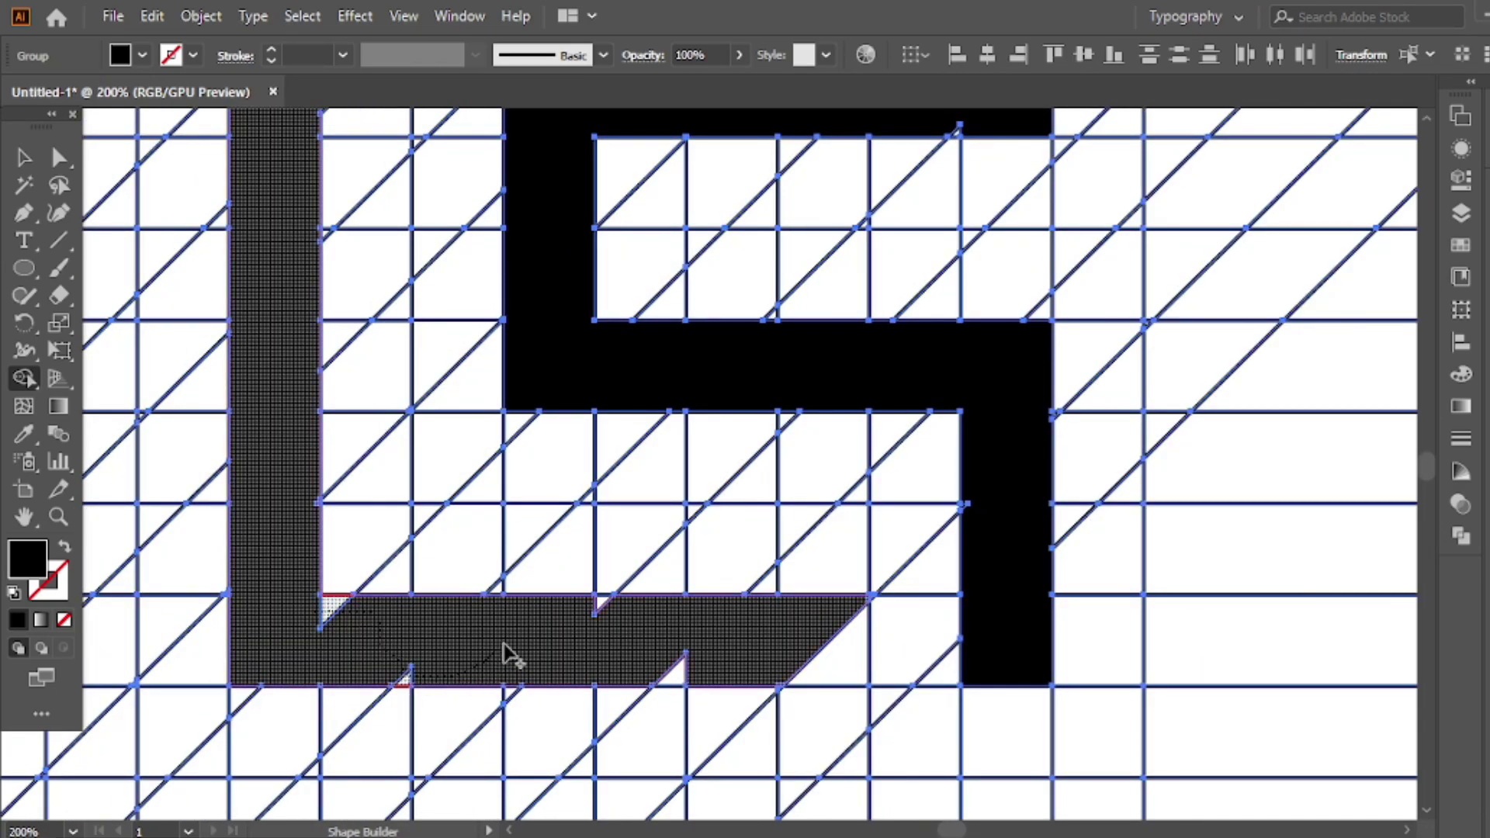
pyautogui.moveTo(503, 646); pyautogui.dragTo(605, 608)
pyautogui.moveTo(656, 666); pyautogui.dragTo(711, 639)
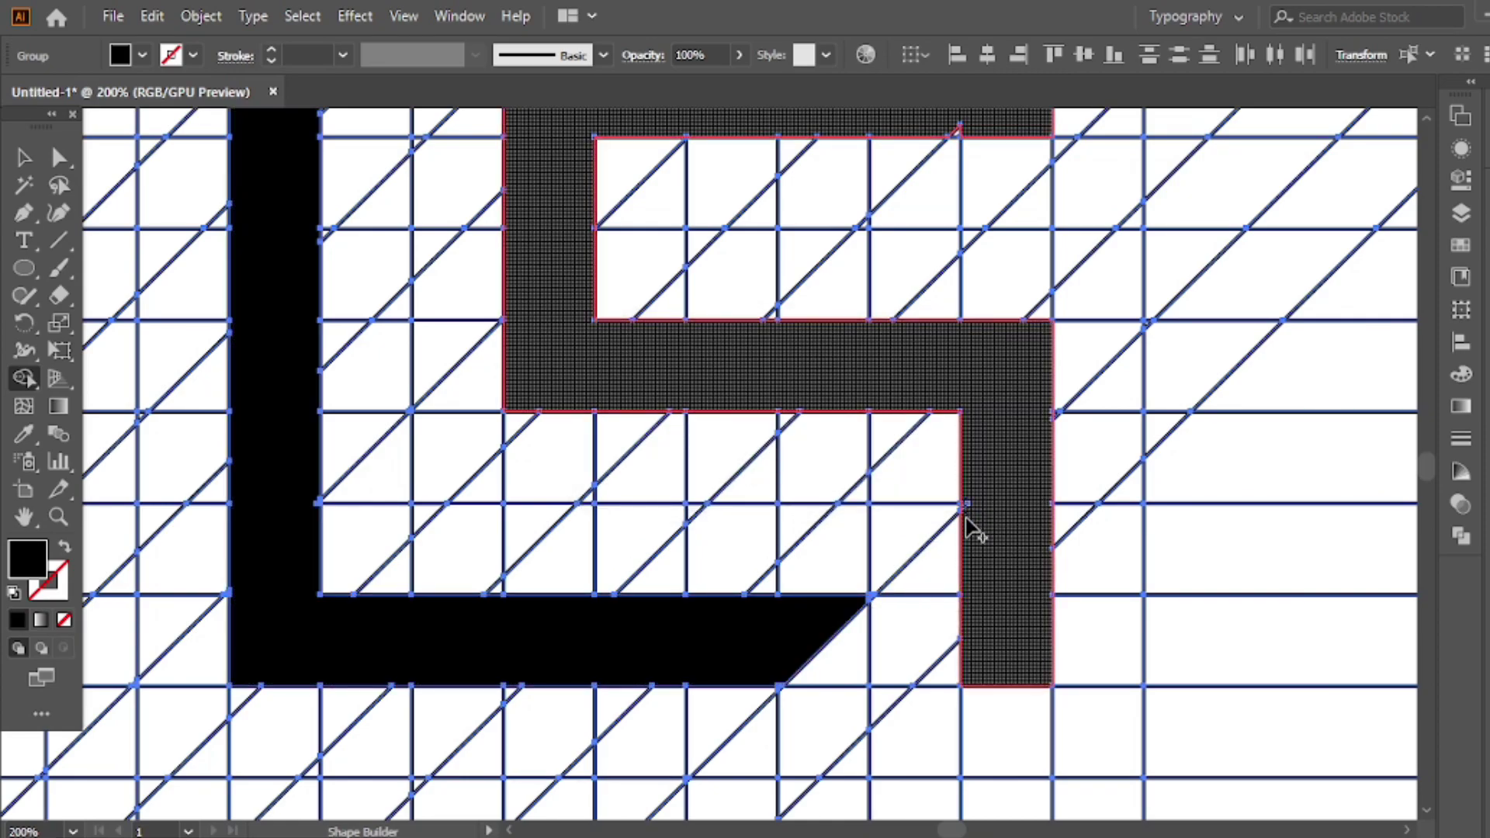
# Square off the L's bottom-right end, undoing the filled top corner to keep its angled cut
pyautogui.scroll(-2, 1009, 473)
pyautogui.scroll(2, 997, 314)
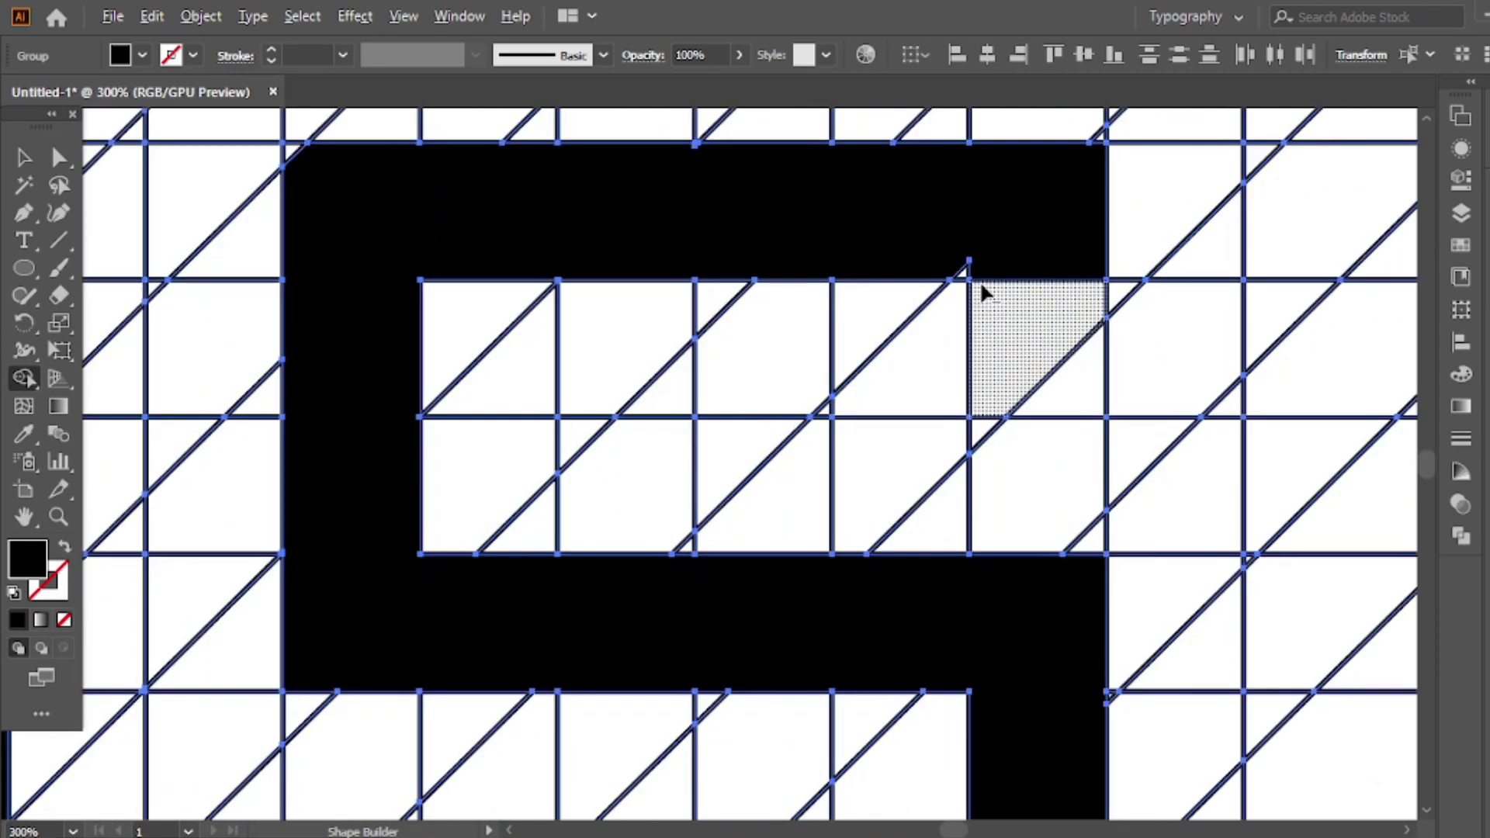
pyautogui.scroll(-1, 979, 267)
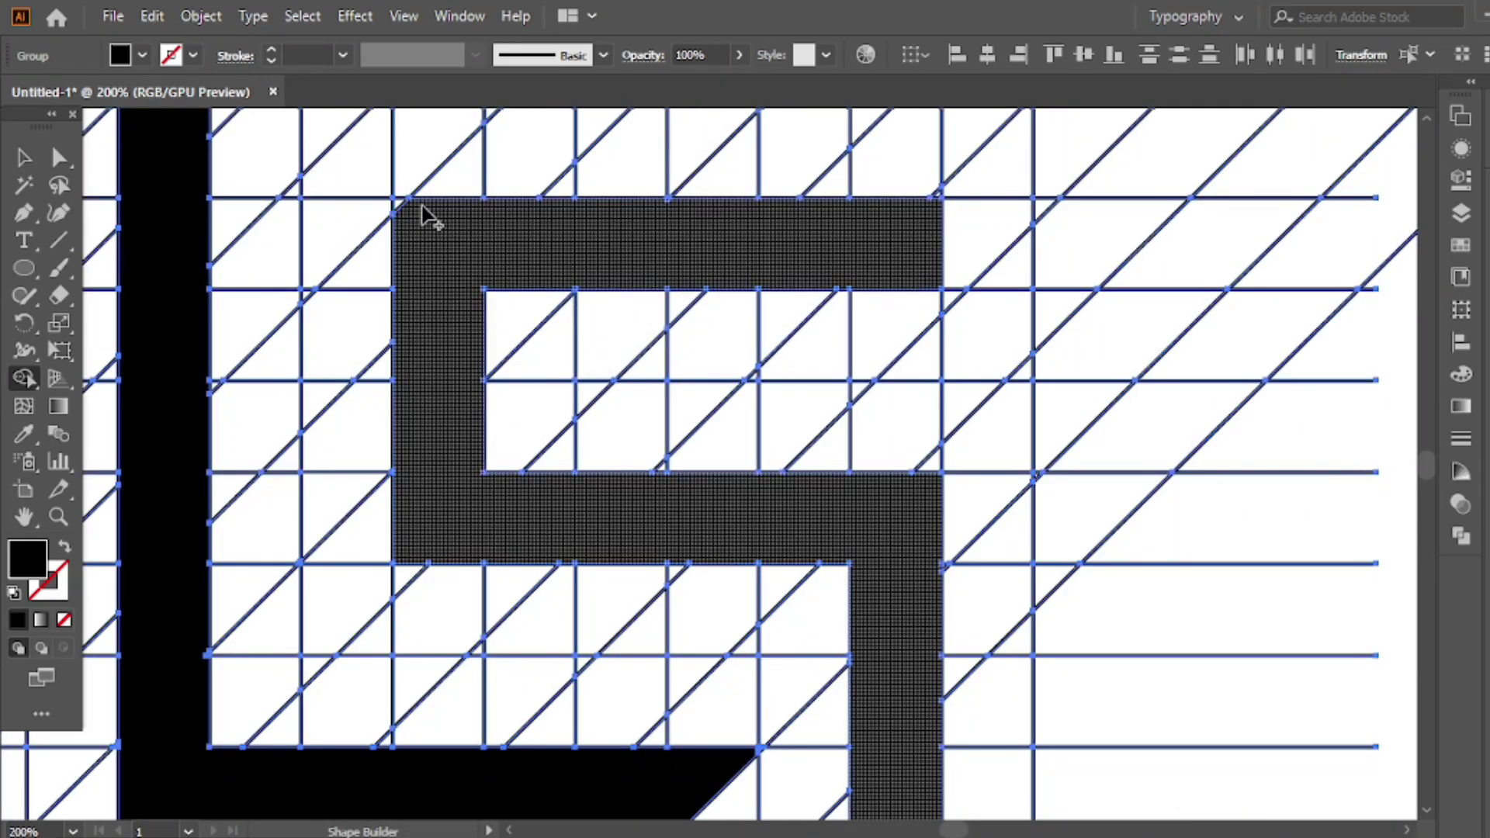
pyautogui.scroll(-2, 497, 242)
pyautogui.scroll(1, 466, 279)
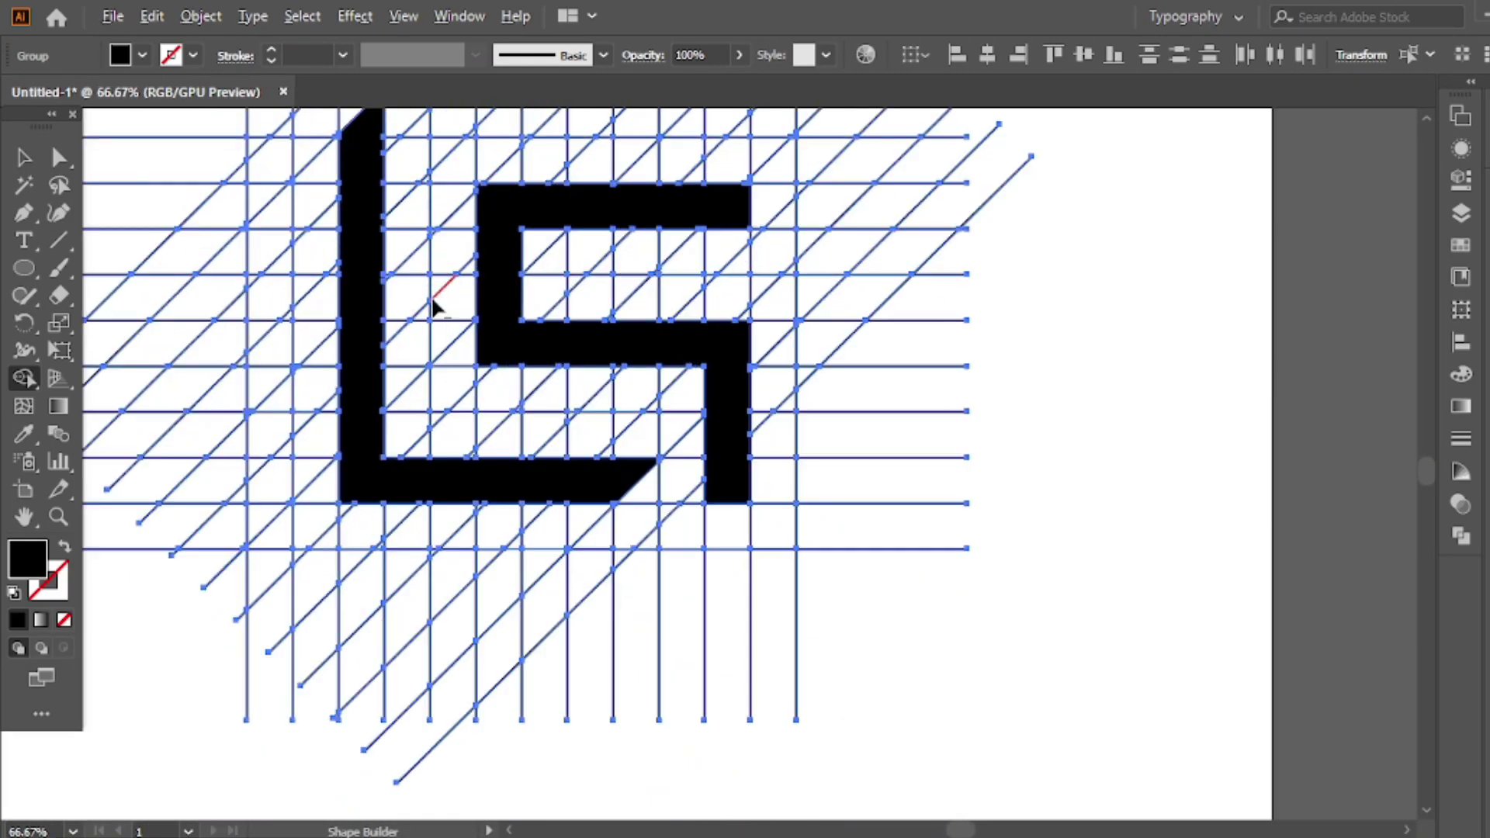
pyautogui.moveTo(454, 295); pyautogui.dragTo(641, 375)
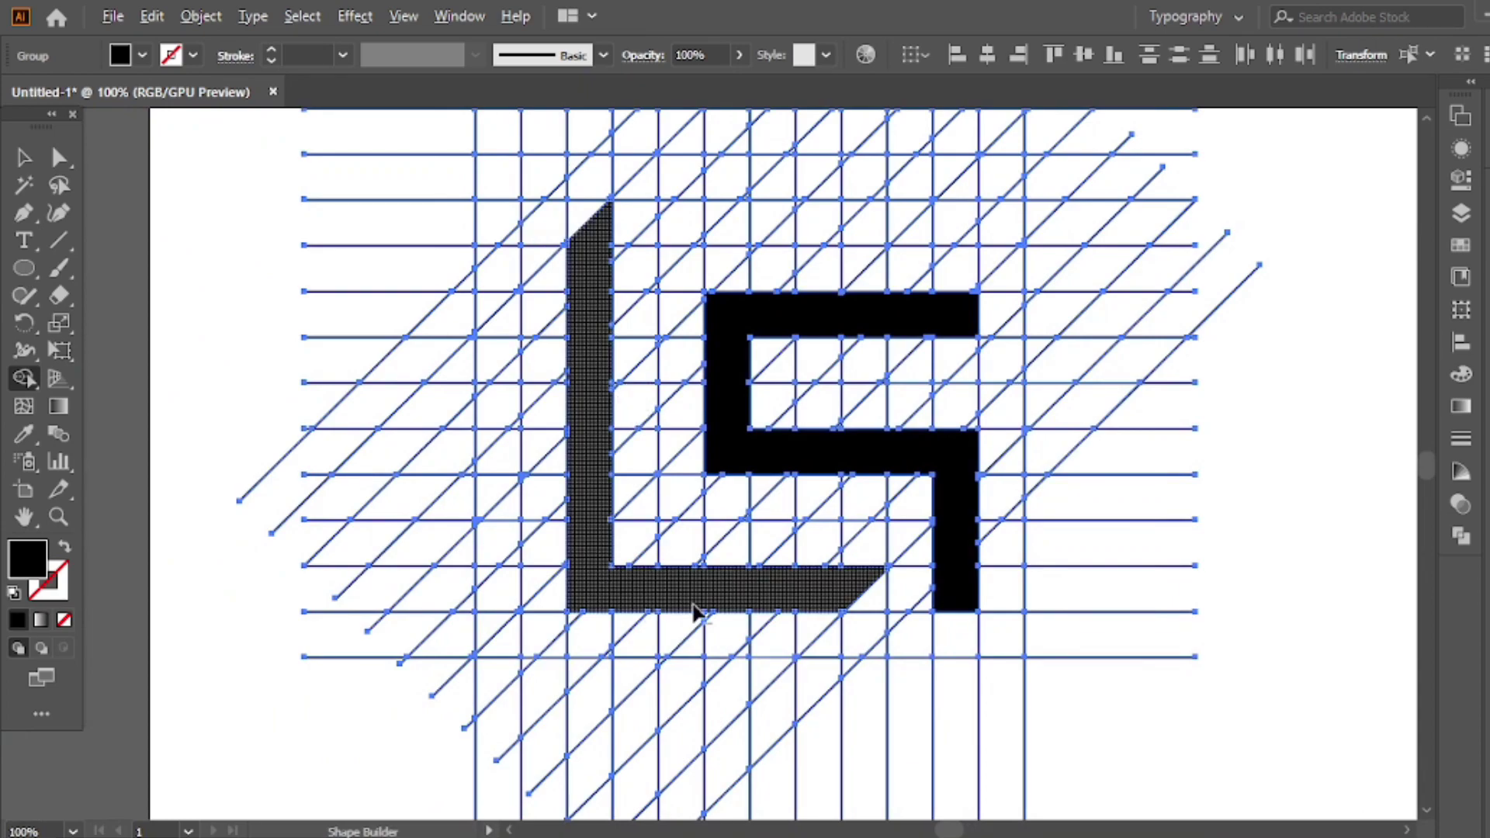
pyautogui.moveTo(858, 602); pyautogui.dragTo(869, 611)
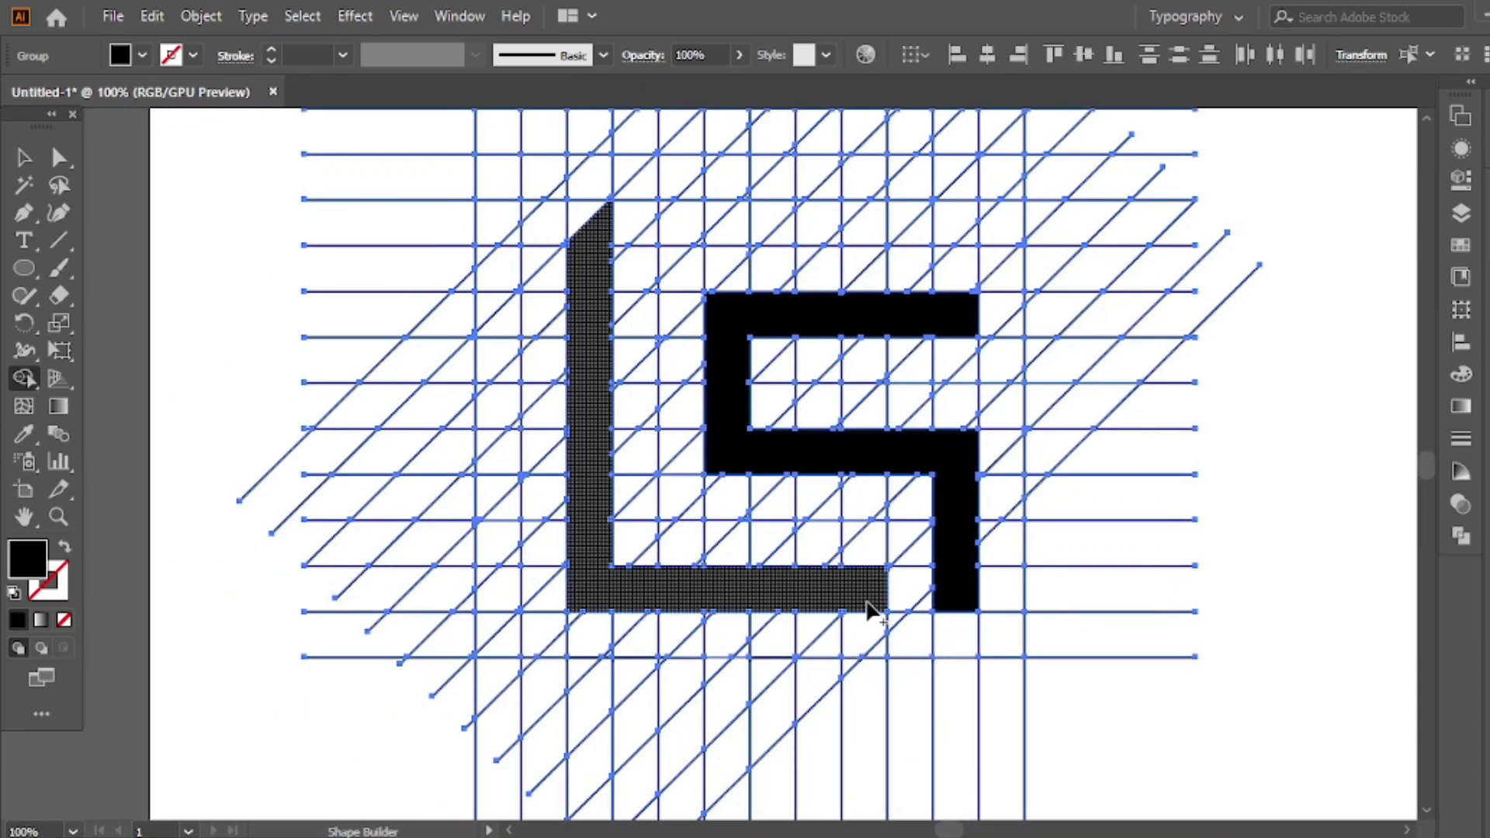
pyautogui.click(590, 213)
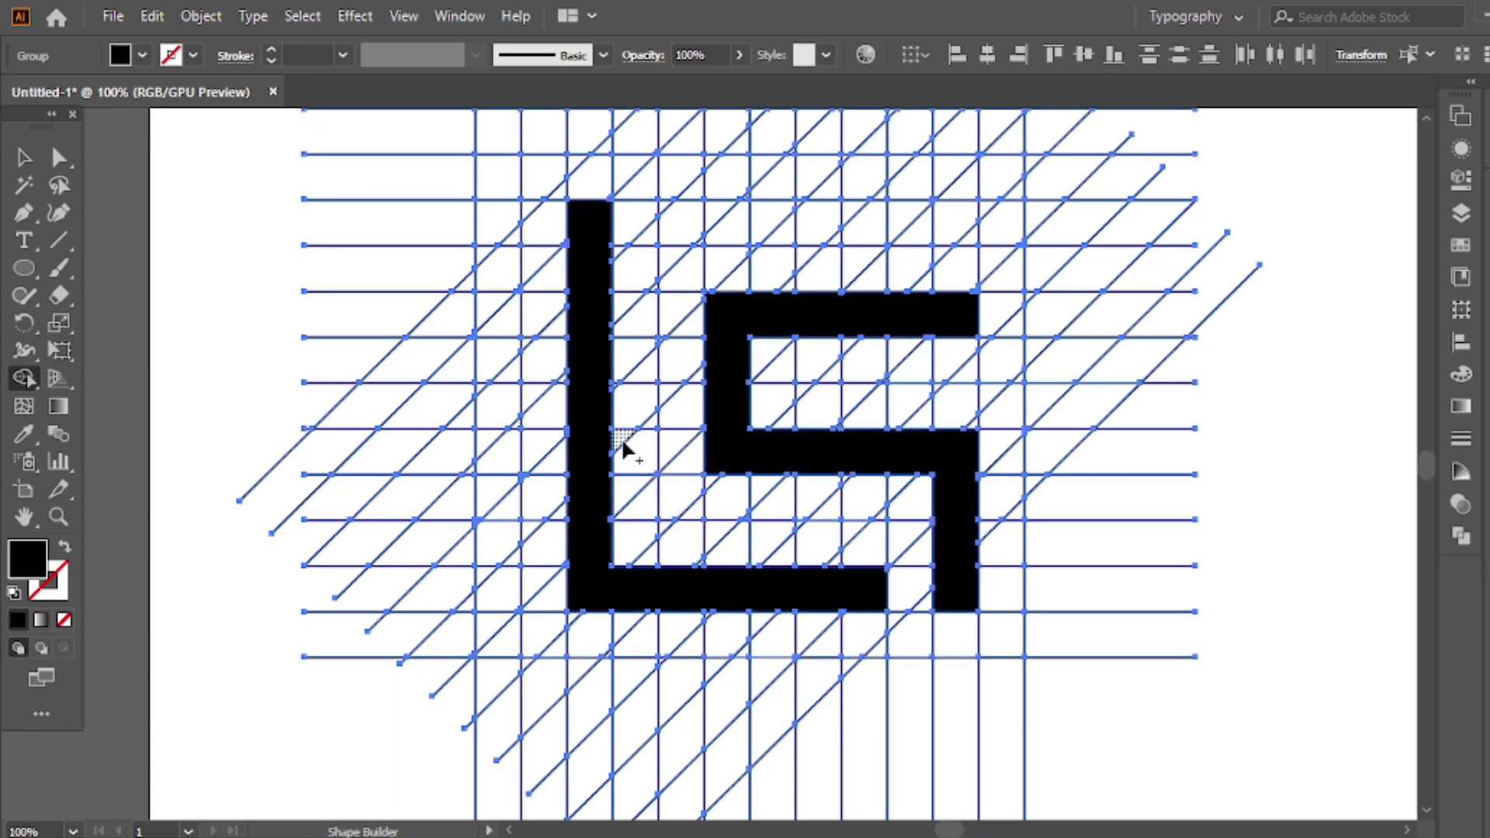
pyautogui.press('v')
pyautogui.hotkey('shift', 'm')
pyautogui.hotkey('ctrl', 'z')
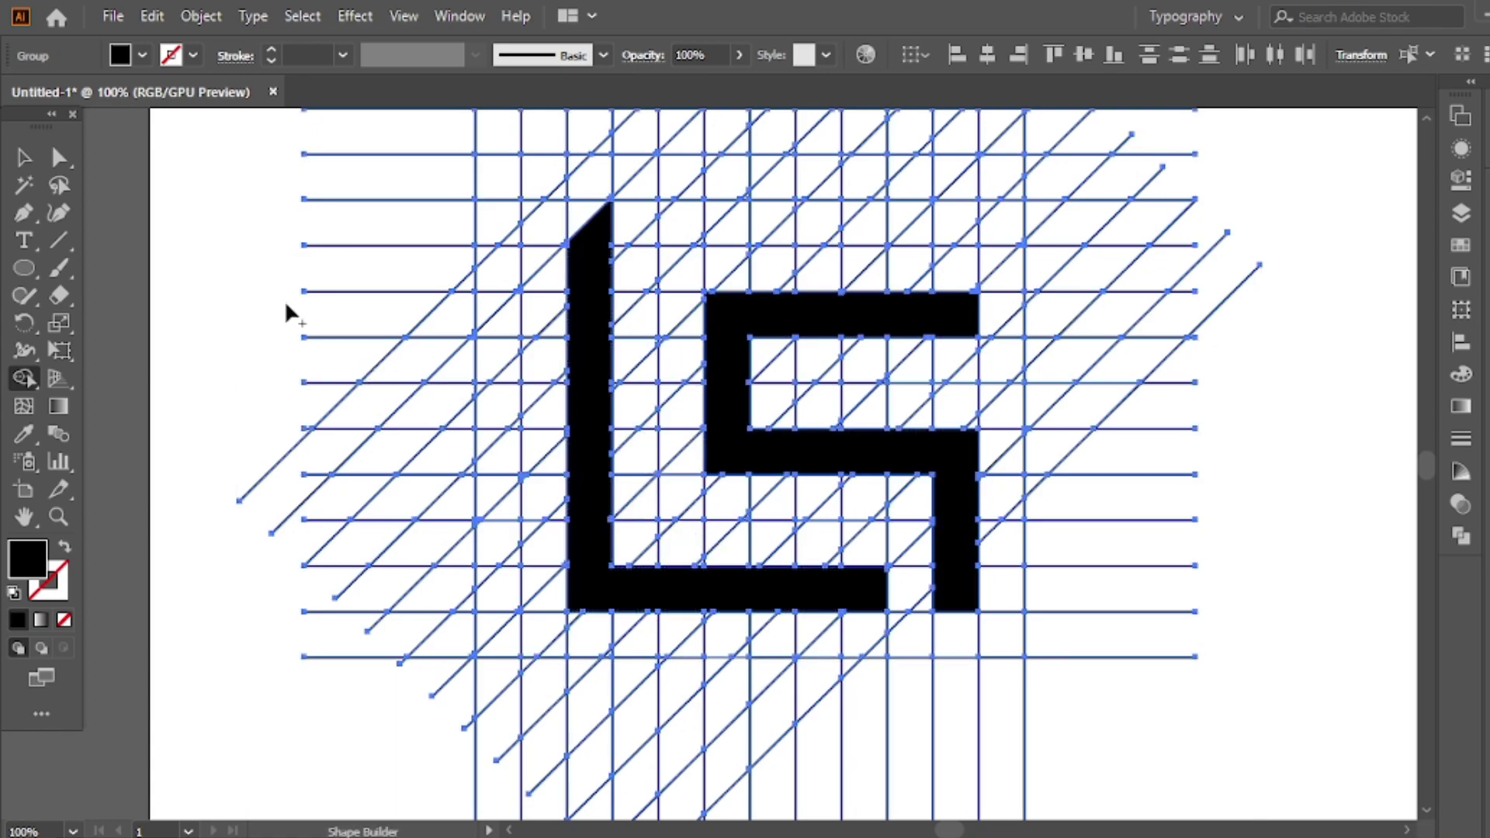
# Select the L and S paths and move them to the right of the grid
pyautogui.click(24, 158)
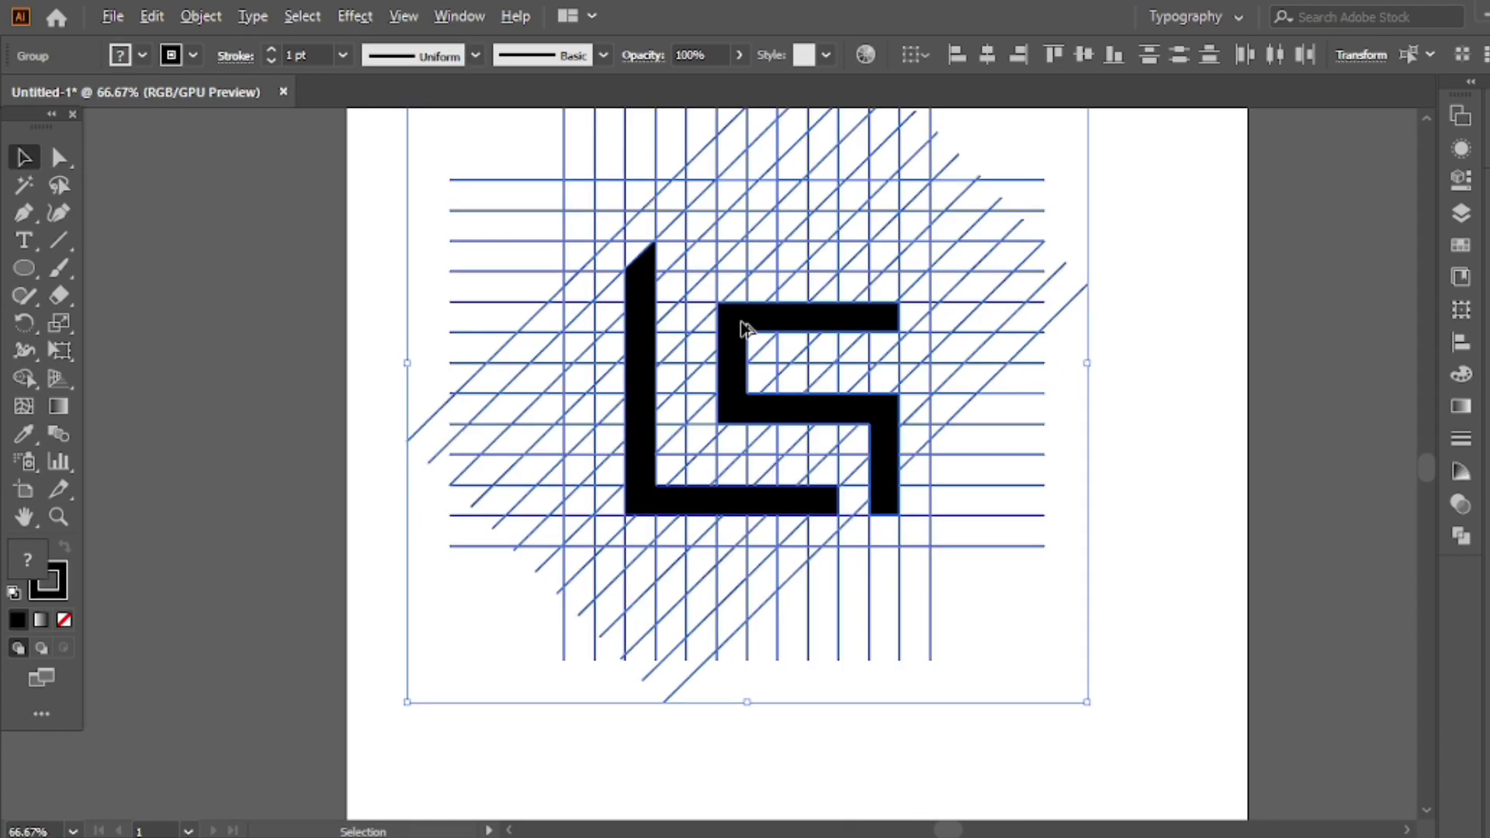
pyautogui.hotkey('ctrl', '-')
pyautogui.hotkey('ctrl', '-')
pyautogui.click(1052, 356)
pyautogui.press('a')
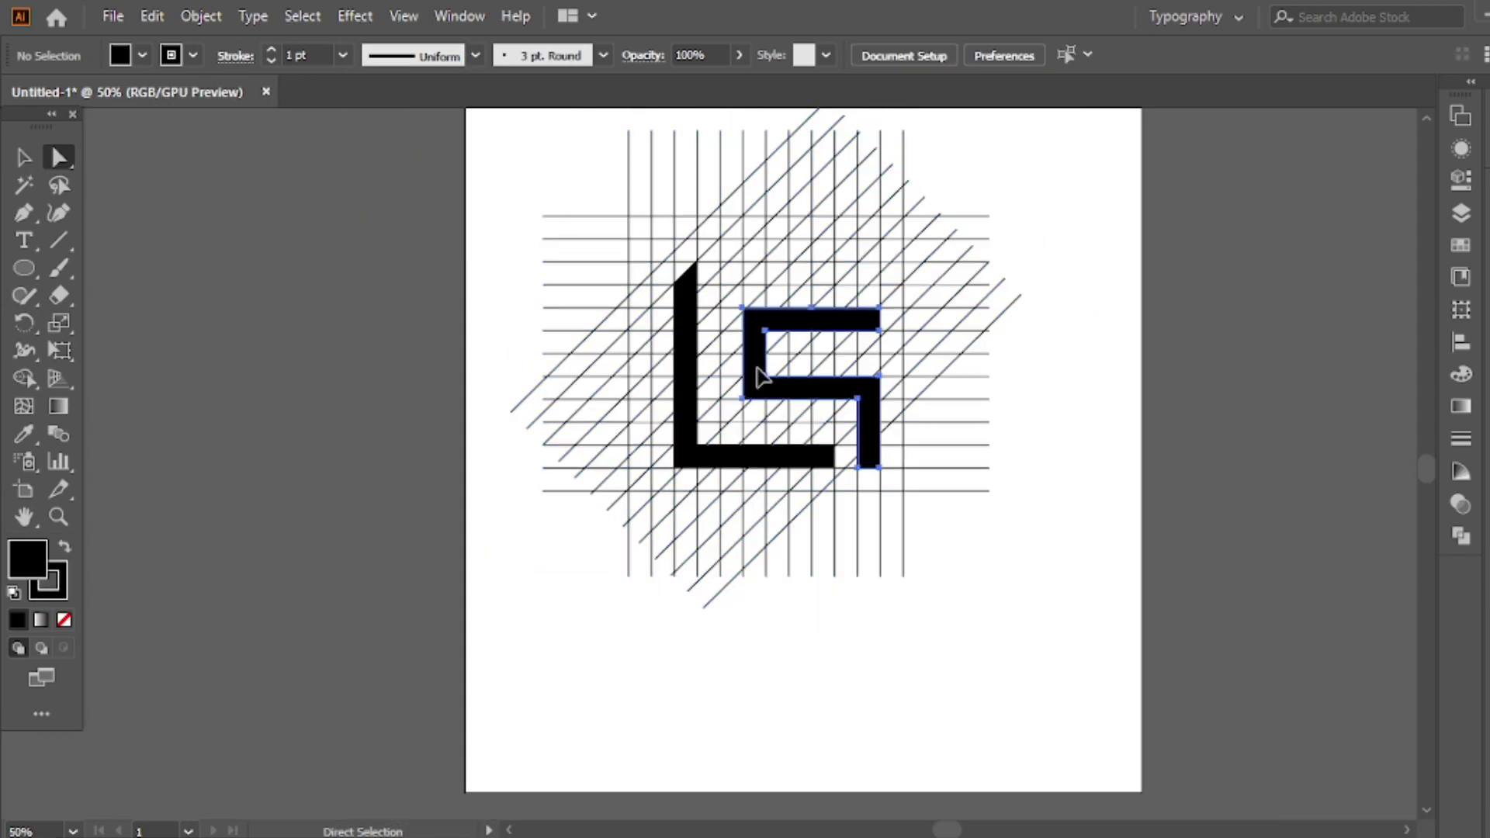
pyautogui.click(761, 378)
pyautogui.keyDown('shift'); pyautogui.click(684, 376); pyautogui.keyUp('shift')
pyautogui.moveTo(685, 388); pyautogui.dragTo(1115, 388)
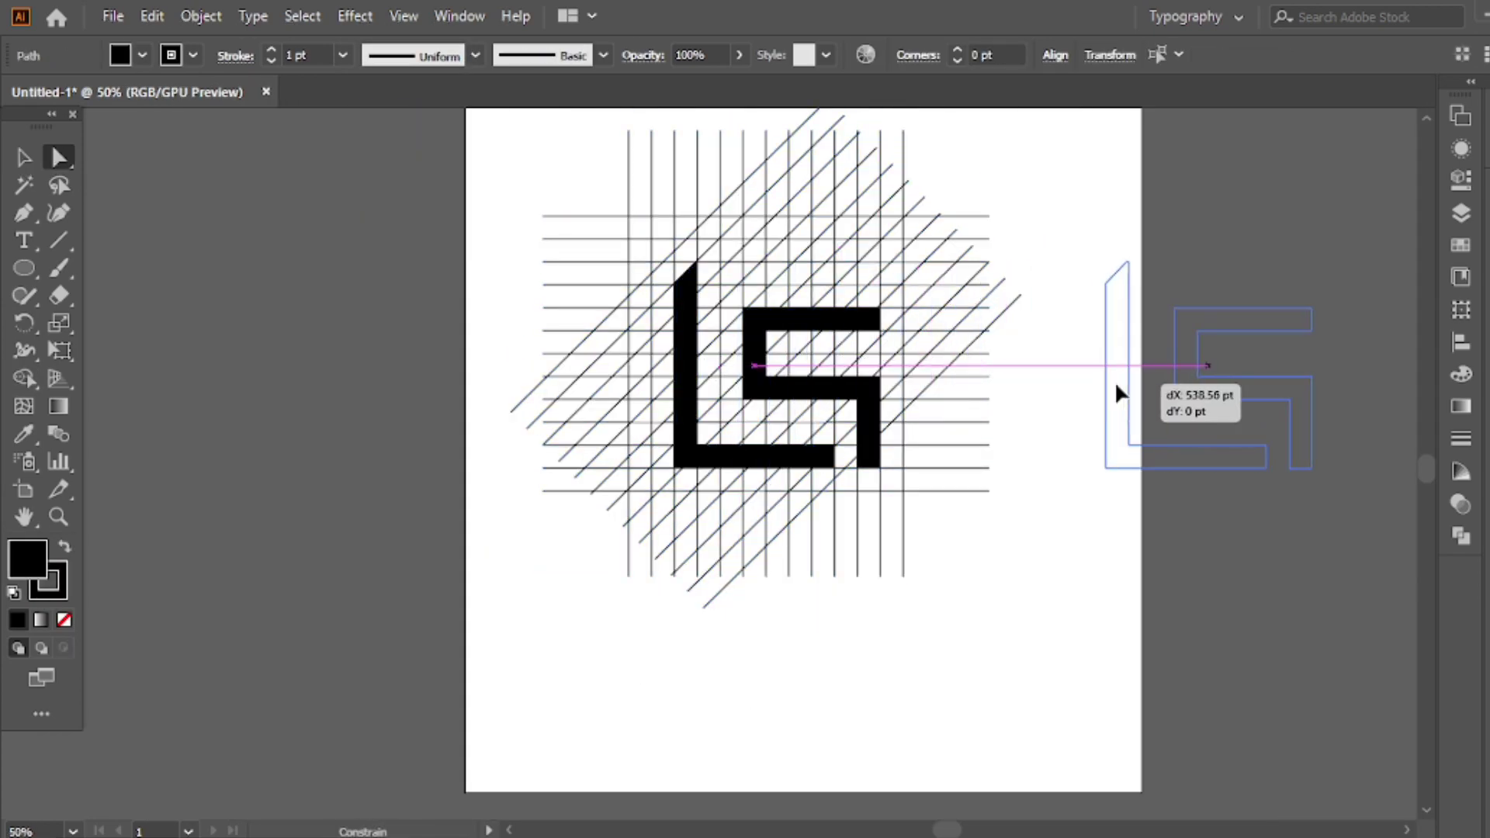
pyautogui.press('v')
# Select the grid artwork and change its grouping from the context menu
pyautogui.click(580, 463)
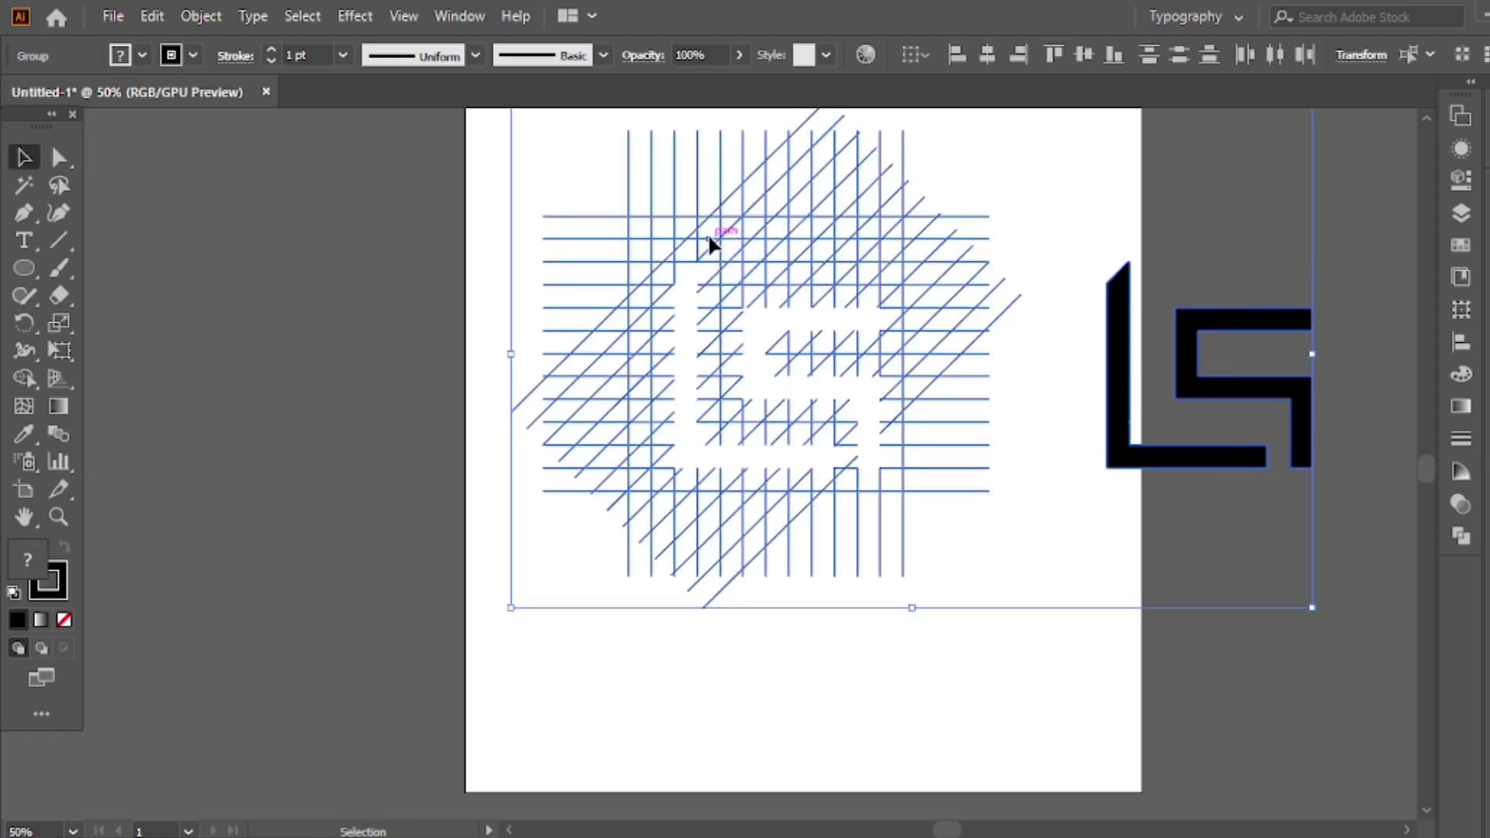
pyautogui.rightClick(710, 243)
pyautogui.click(1088, 217)
pyautogui.click(819, 326)
pyautogui.rightClick(819, 329)
pyautogui.click(873, 489)
pyautogui.click(1054, 243)
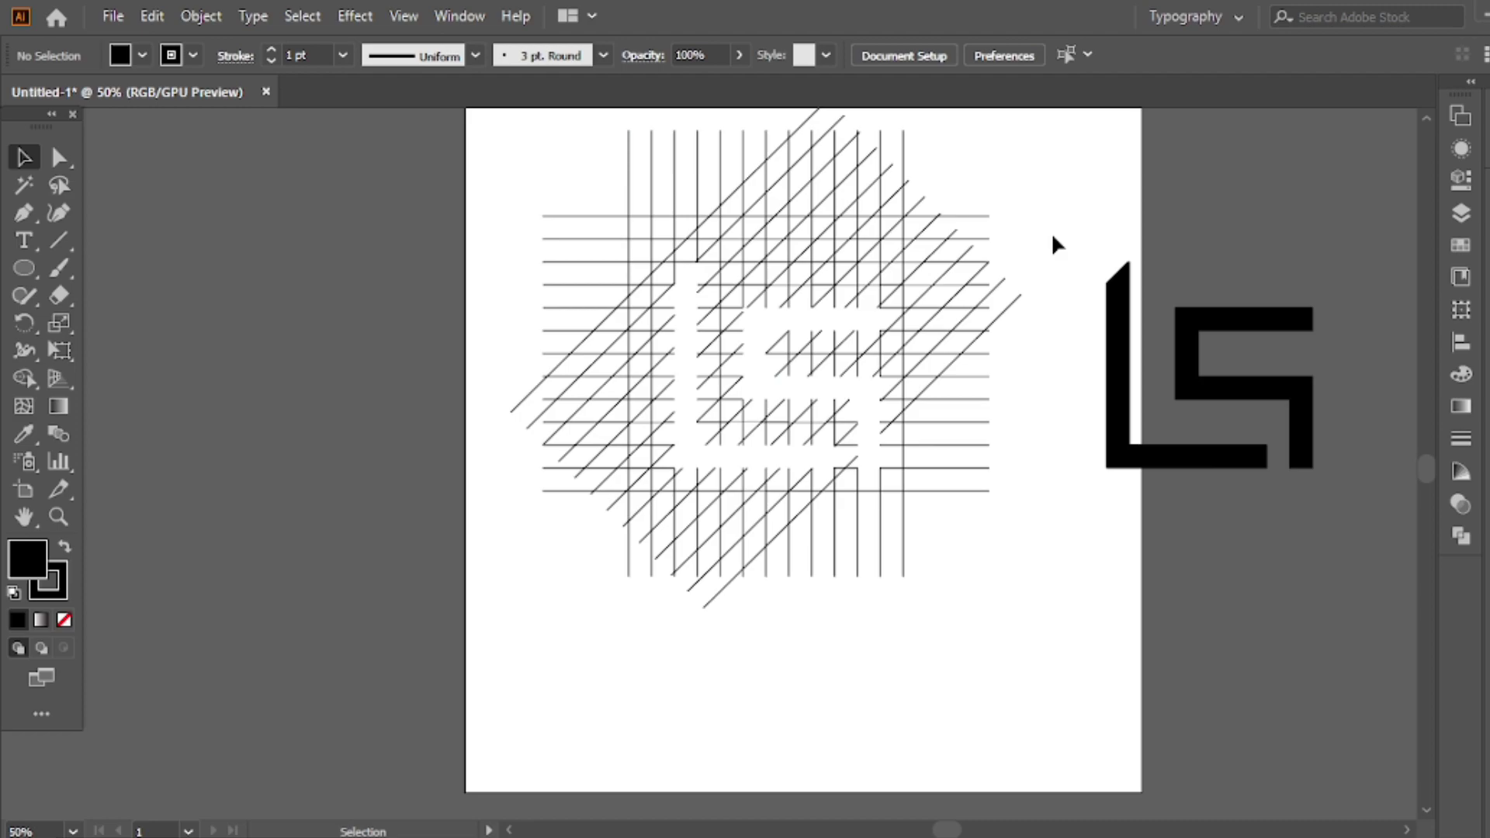
# Cut the L and S, delete the remaining grid lines, and fit the artboard in the window
pyautogui.press('a')
pyautogui.click(1192, 377)
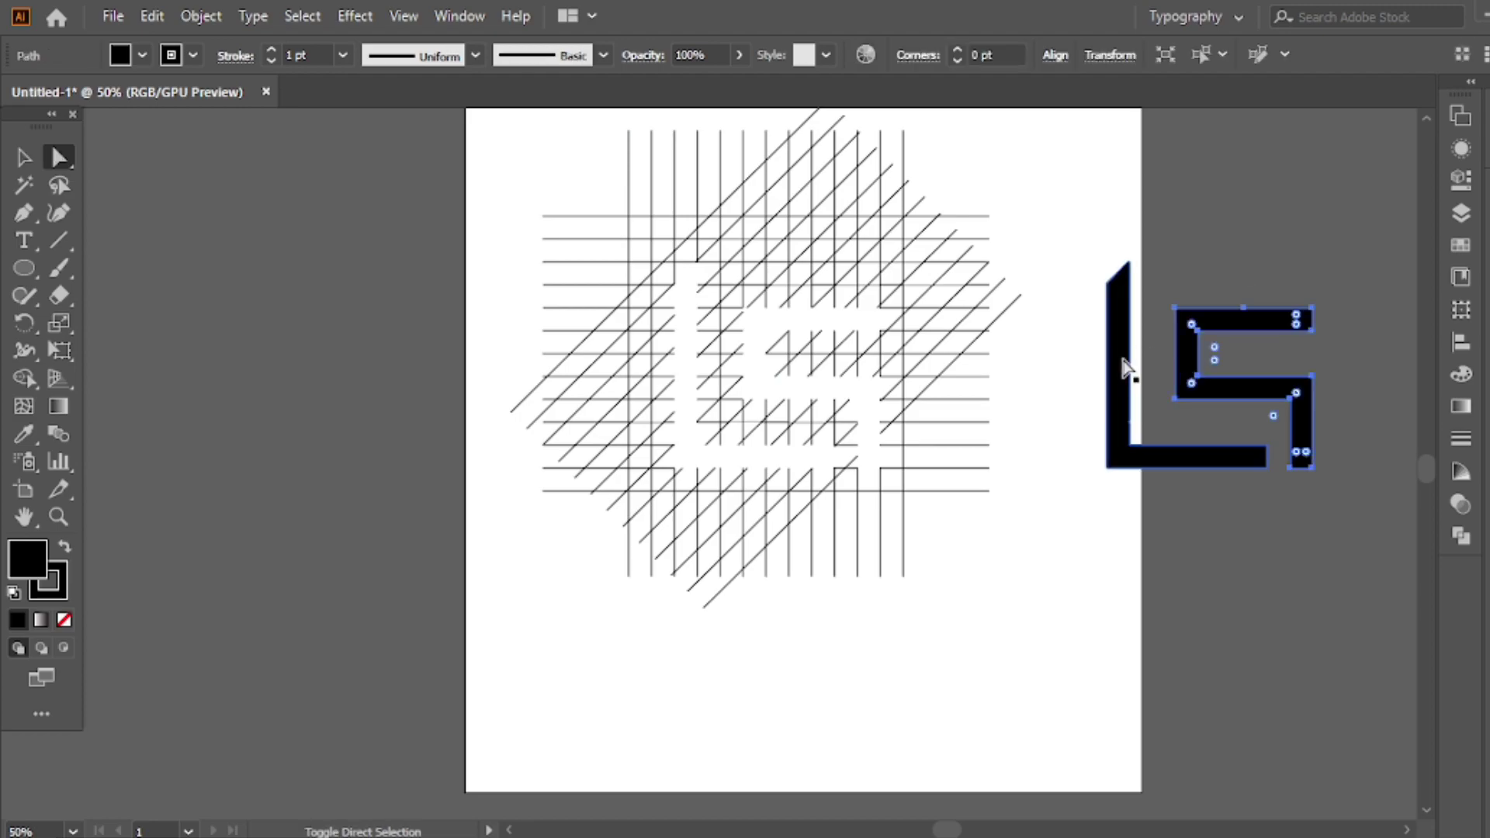
pyautogui.click(152, 15)
pyautogui.click(236, 115)
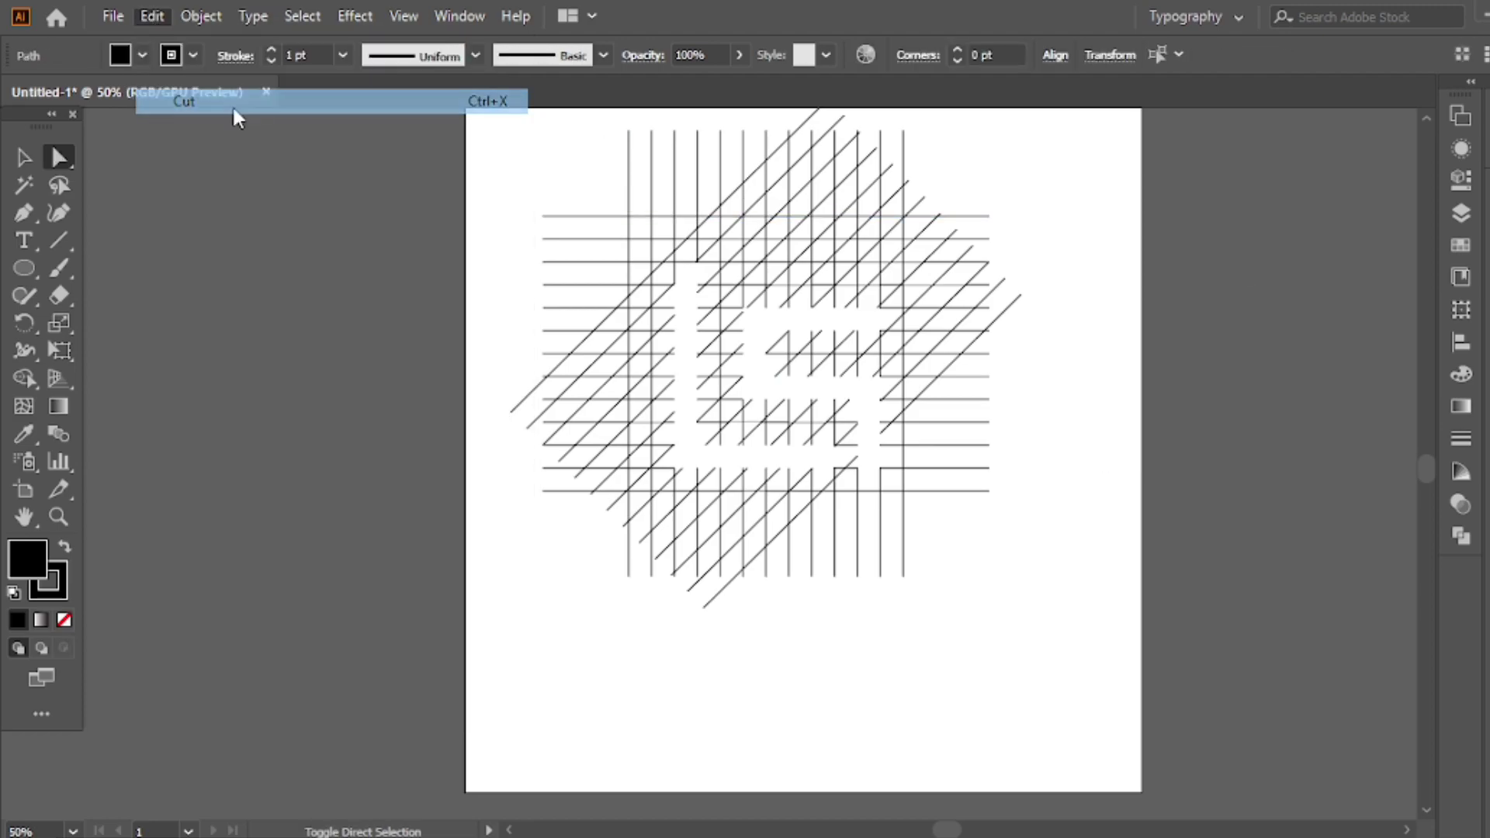
pyautogui.press('v')
pyautogui.moveTo(1004, 165); pyautogui.dragTo(618, 530)
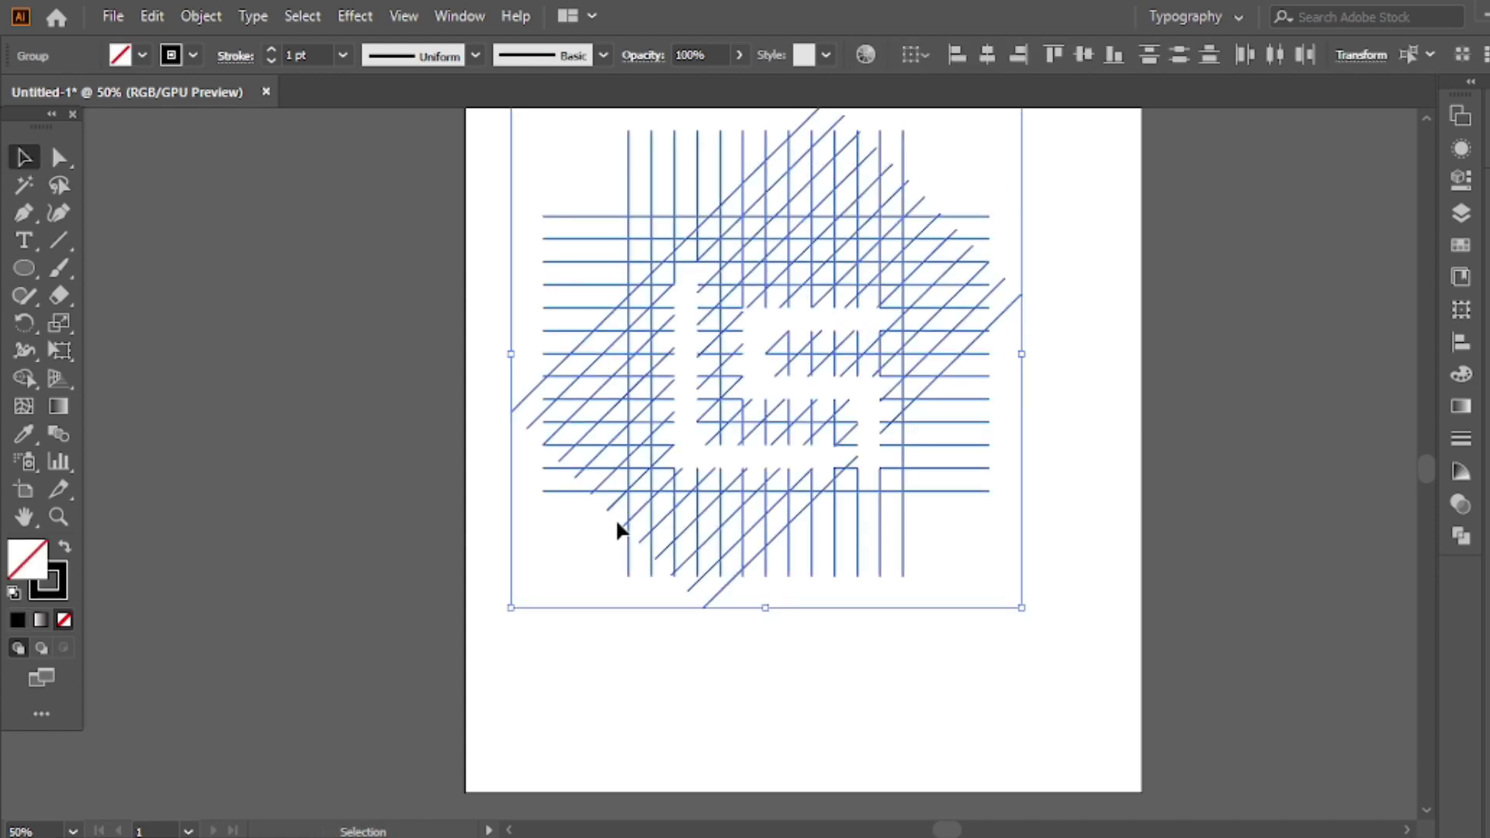
pyautogui.press('Delete')
pyautogui.hotkey('ctrl', '0')
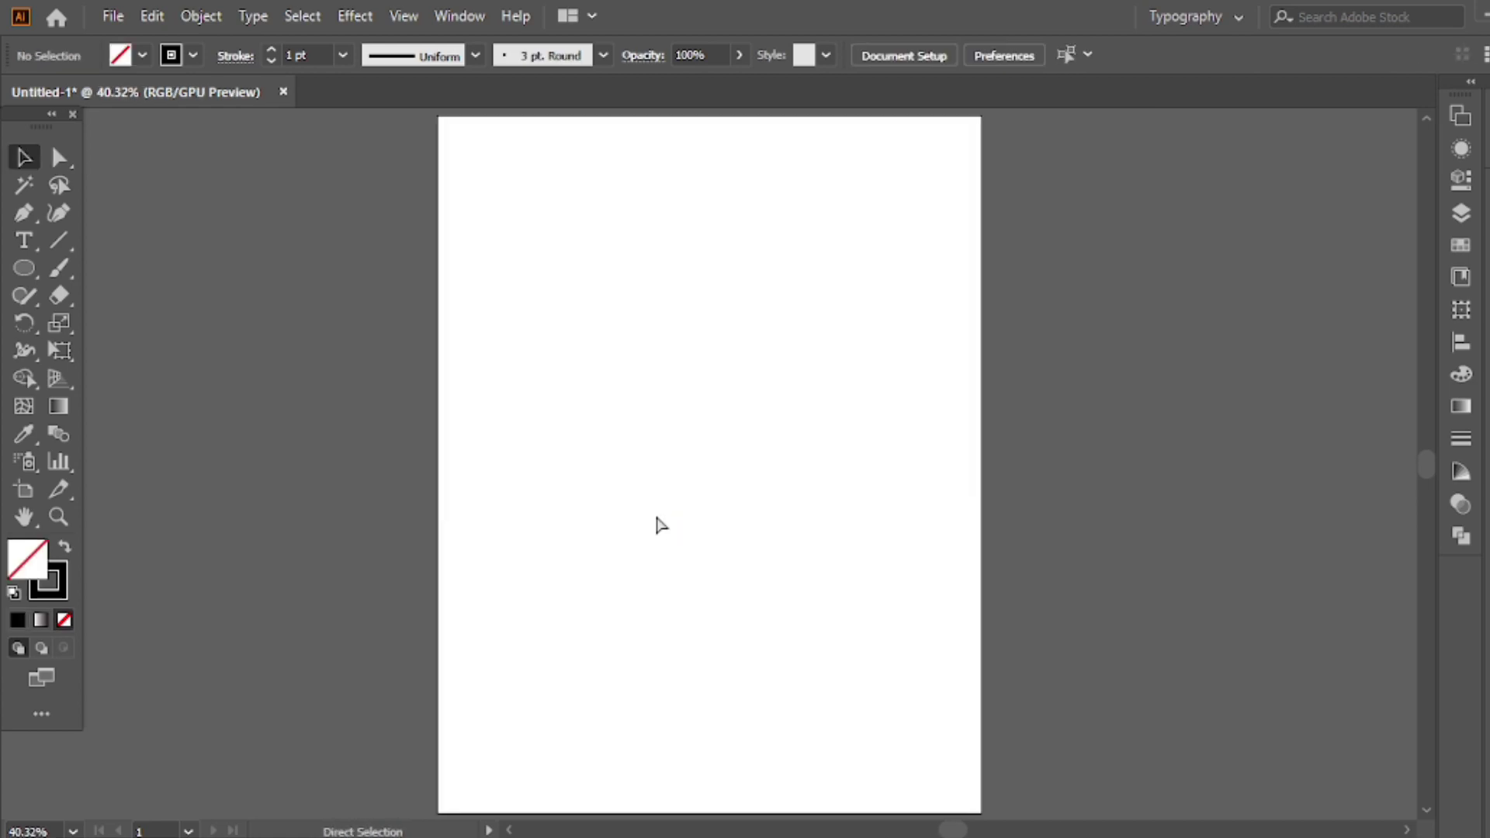
# Paste the L and S back onto the artboard and enlarge them
pyautogui.hotkey('ctrl', 'v')
pyautogui.press('v')
pyautogui.moveTo(793, 545); pyautogui.dragTo(841, 584)
pyautogui.click(911, 490)
# Try rounding the S's top-right and top-left corners, then undo the rounding
pyautogui.press('a')
pyautogui.moveTo(848, 351)
pyautogui.mouseDown()
pyautogui.moveTo(804, 450)
pyautogui.moveTo(725, 350)
pyautogui.mouseUp()
pyautogui.click(898, 350)
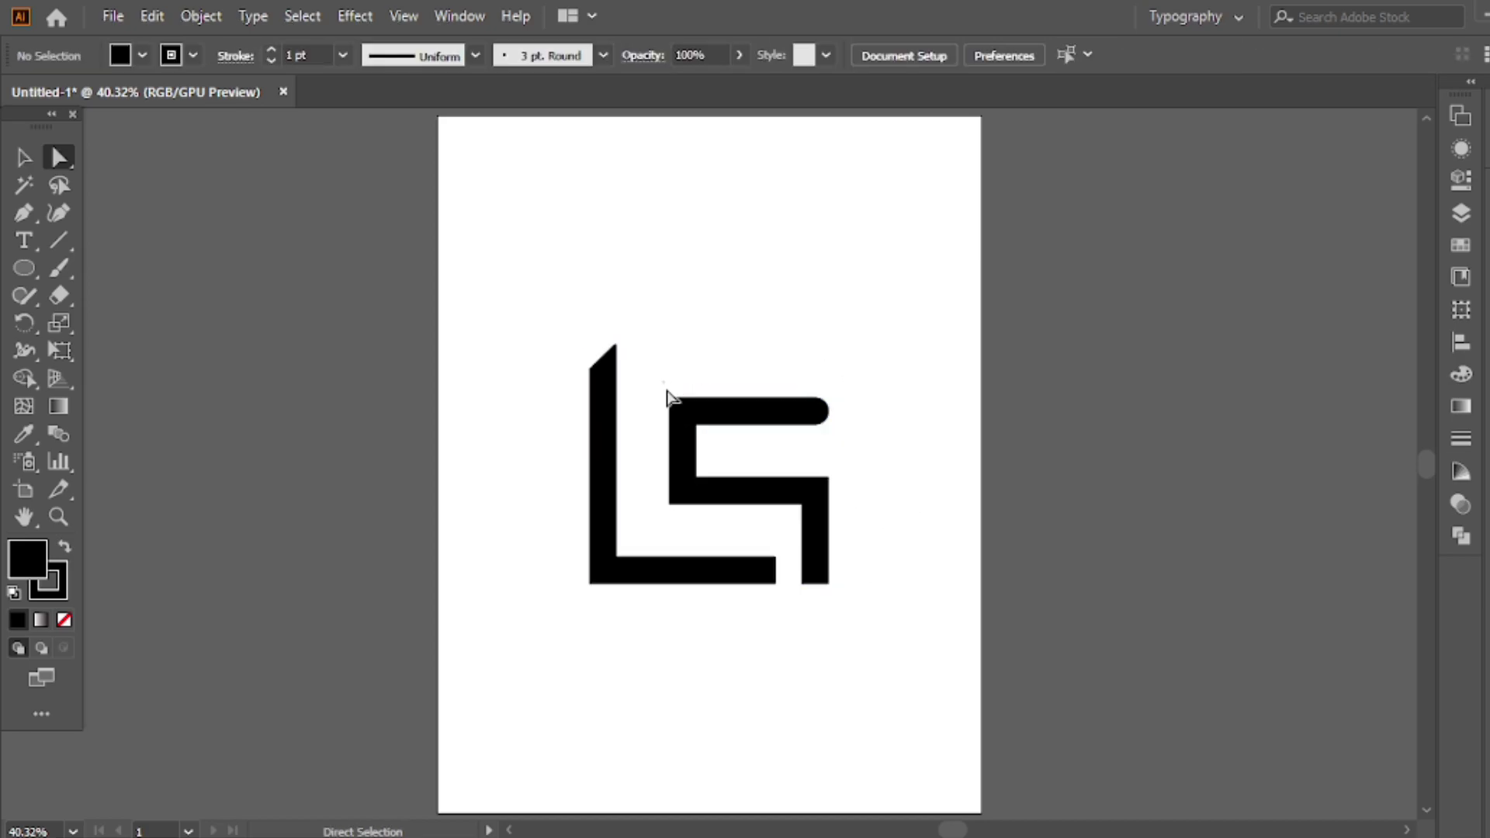
pyautogui.moveTo(686, 429)
pyautogui.mouseDown()
pyautogui.moveTo(683, 417)
pyautogui.moveTo(709, 455)
pyautogui.moveTo(702, 439)
pyautogui.moveTo(724, 449)
pyautogui.mouseUp()
pyautogui.click(708, 455)
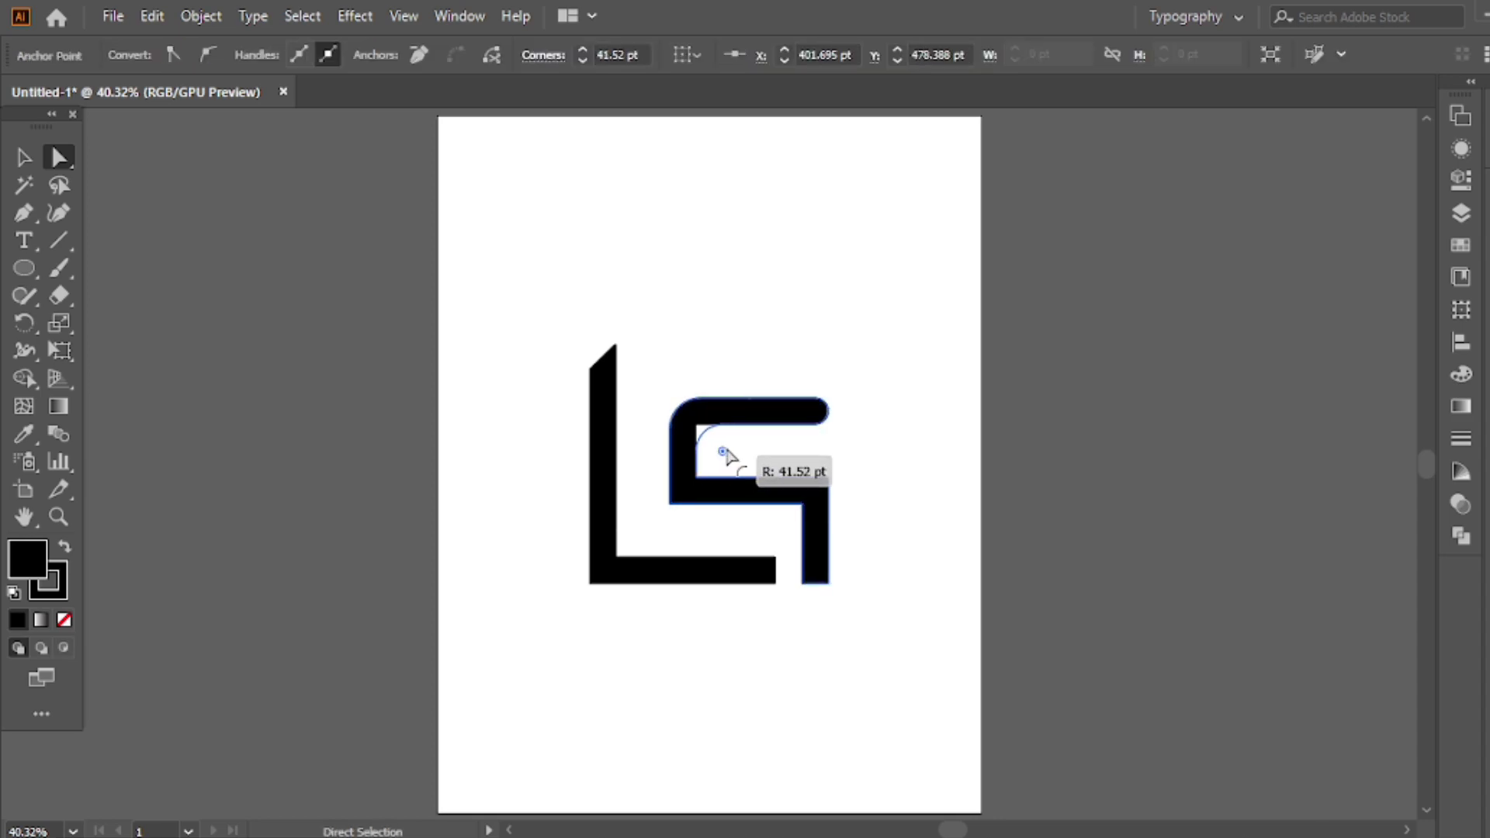
pyautogui.click(766, 302)
pyautogui.hotkey('ctrl', 'z')
pyautogui.hotkey('ctrl', 'z')
pyautogui.hotkey('ctrl', 'z')
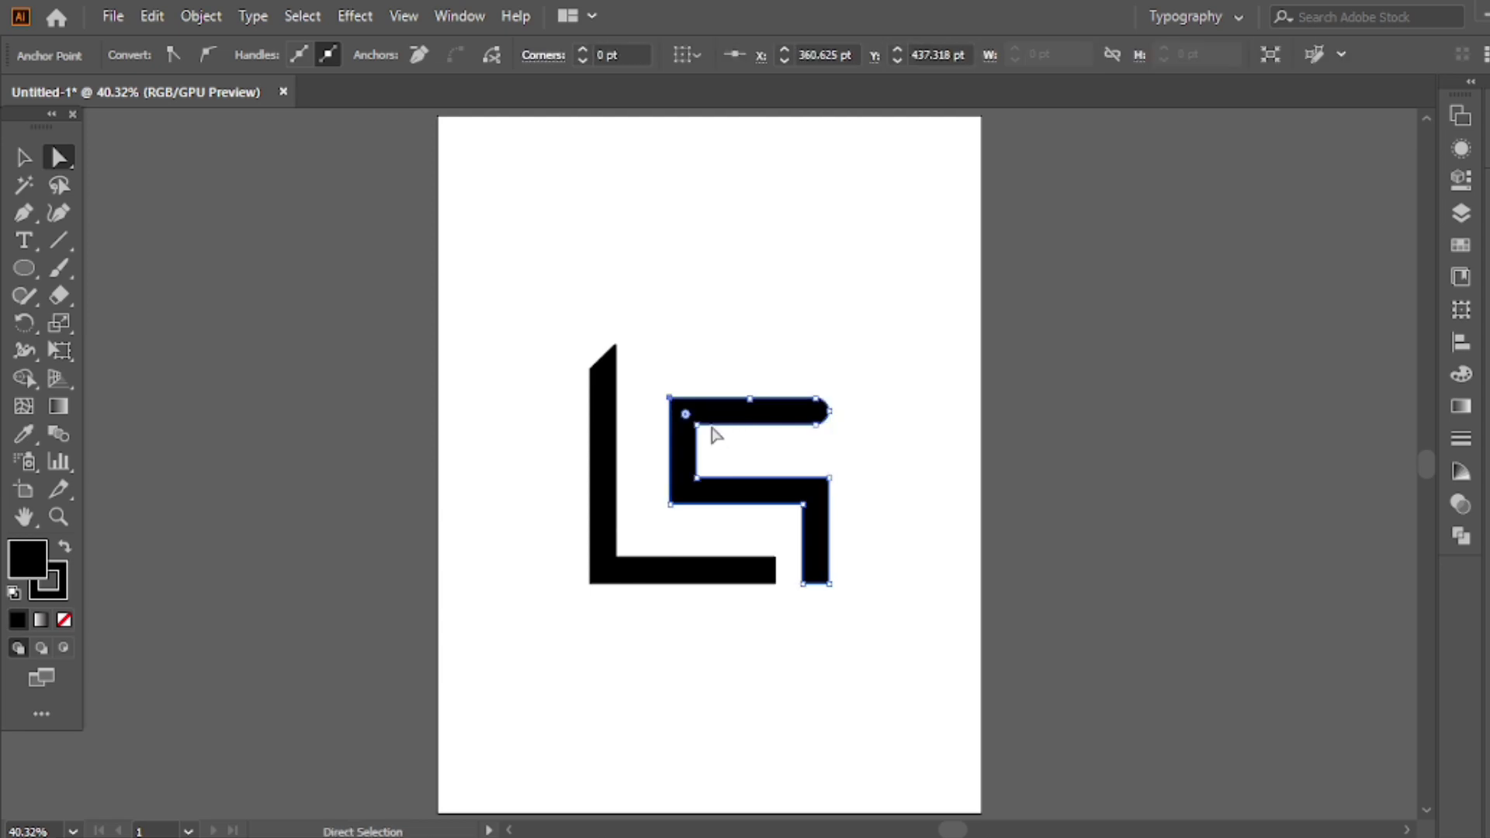
# Round the S's left corners to about 41 pt, then undo it back to square corners
pyautogui.moveTo(673, 370); pyautogui.dragTo(728, 451)
pyautogui.click(758, 367)
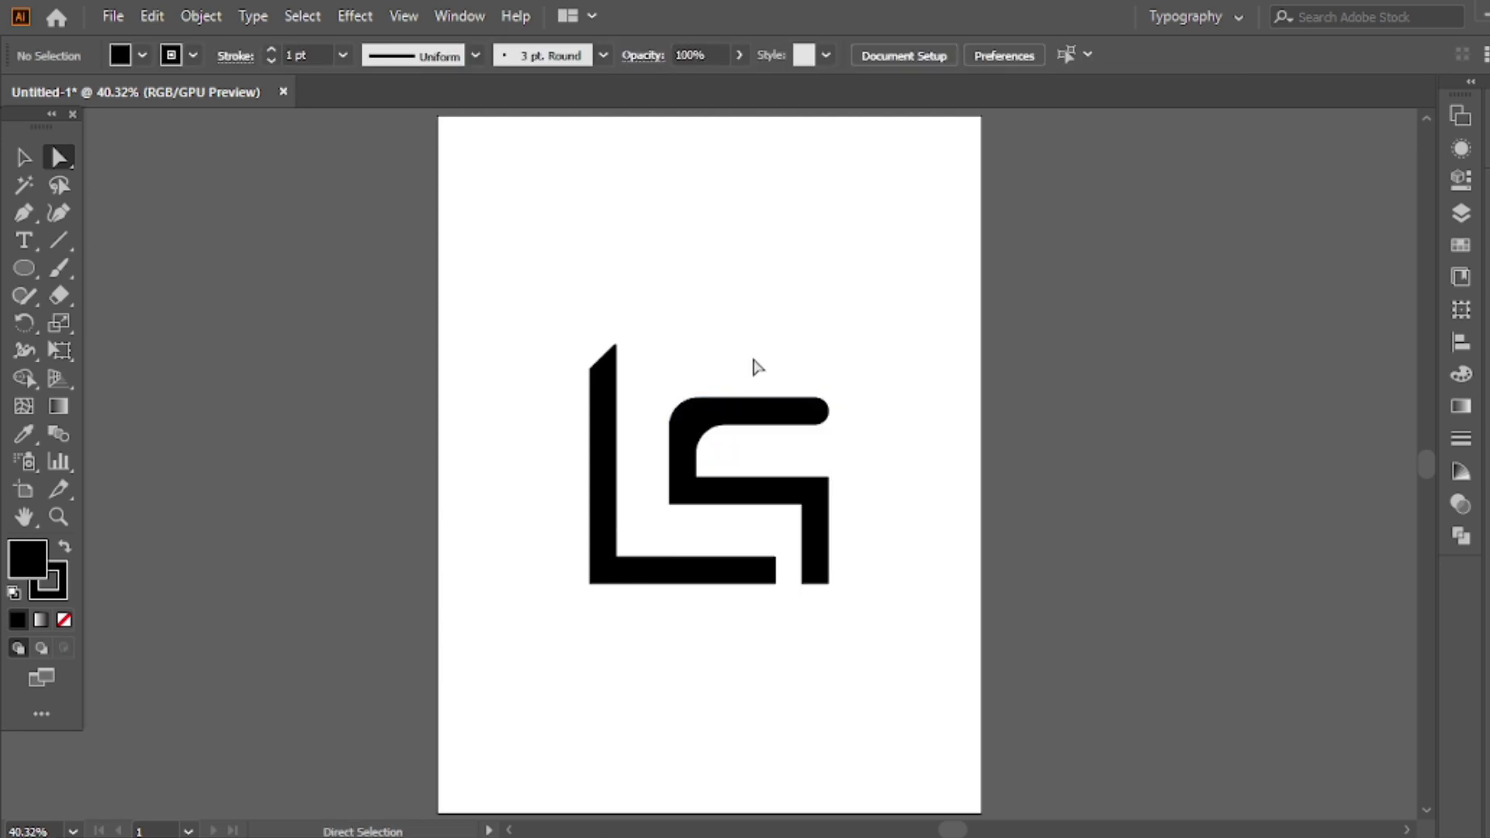
pyautogui.hotkey('ctrl', 'z')
pyautogui.hotkey('ctrl', 'z')
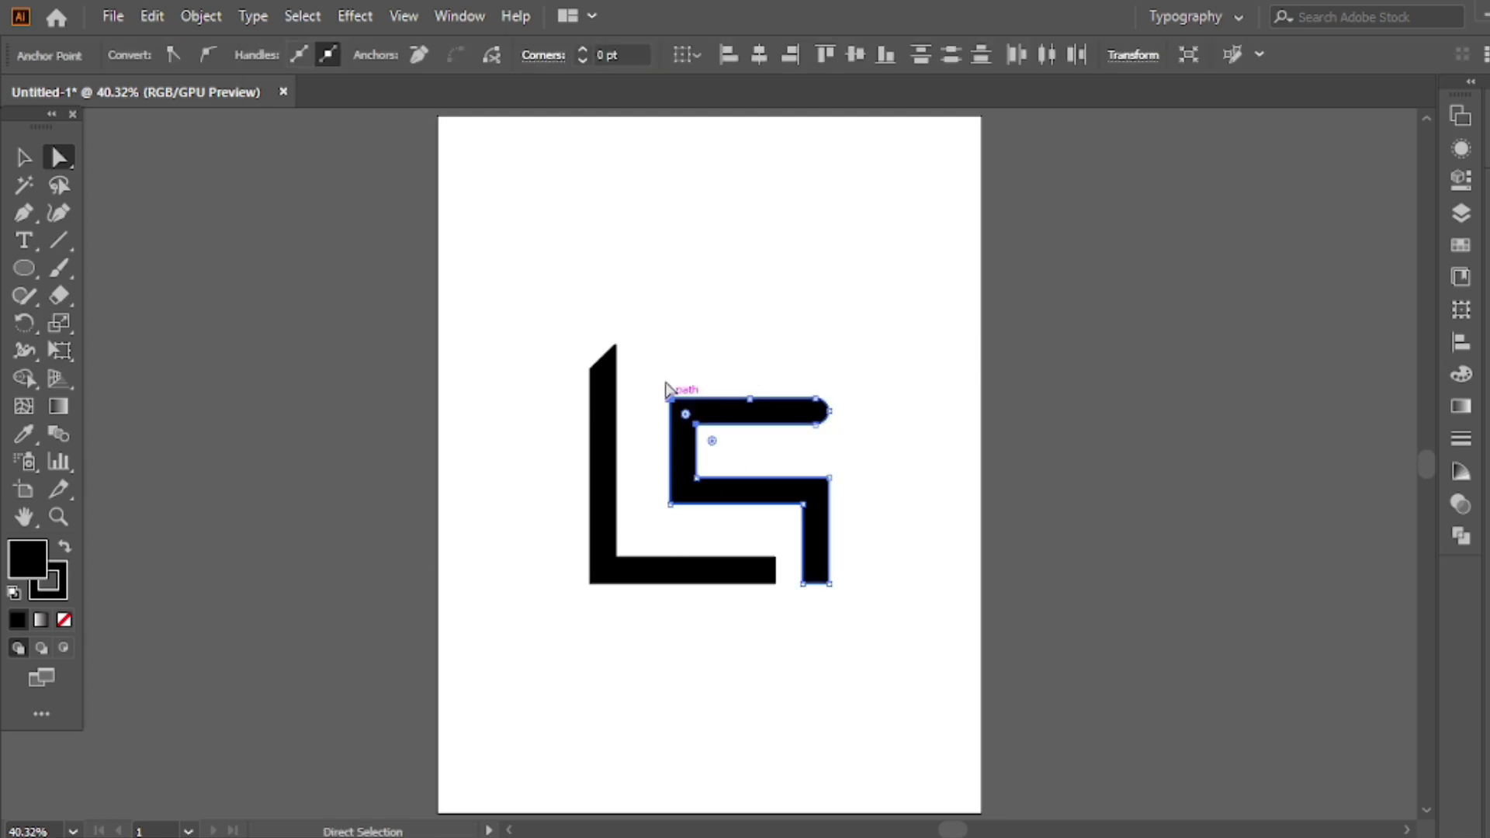
pyautogui.moveTo(662, 367)
pyautogui.mouseDown()
pyautogui.moveTo(784, 533)
pyautogui.moveTo(734, 516)
pyautogui.mouseUp()
pyautogui.moveTo(722, 450); pyautogui.dragTo(746, 466)
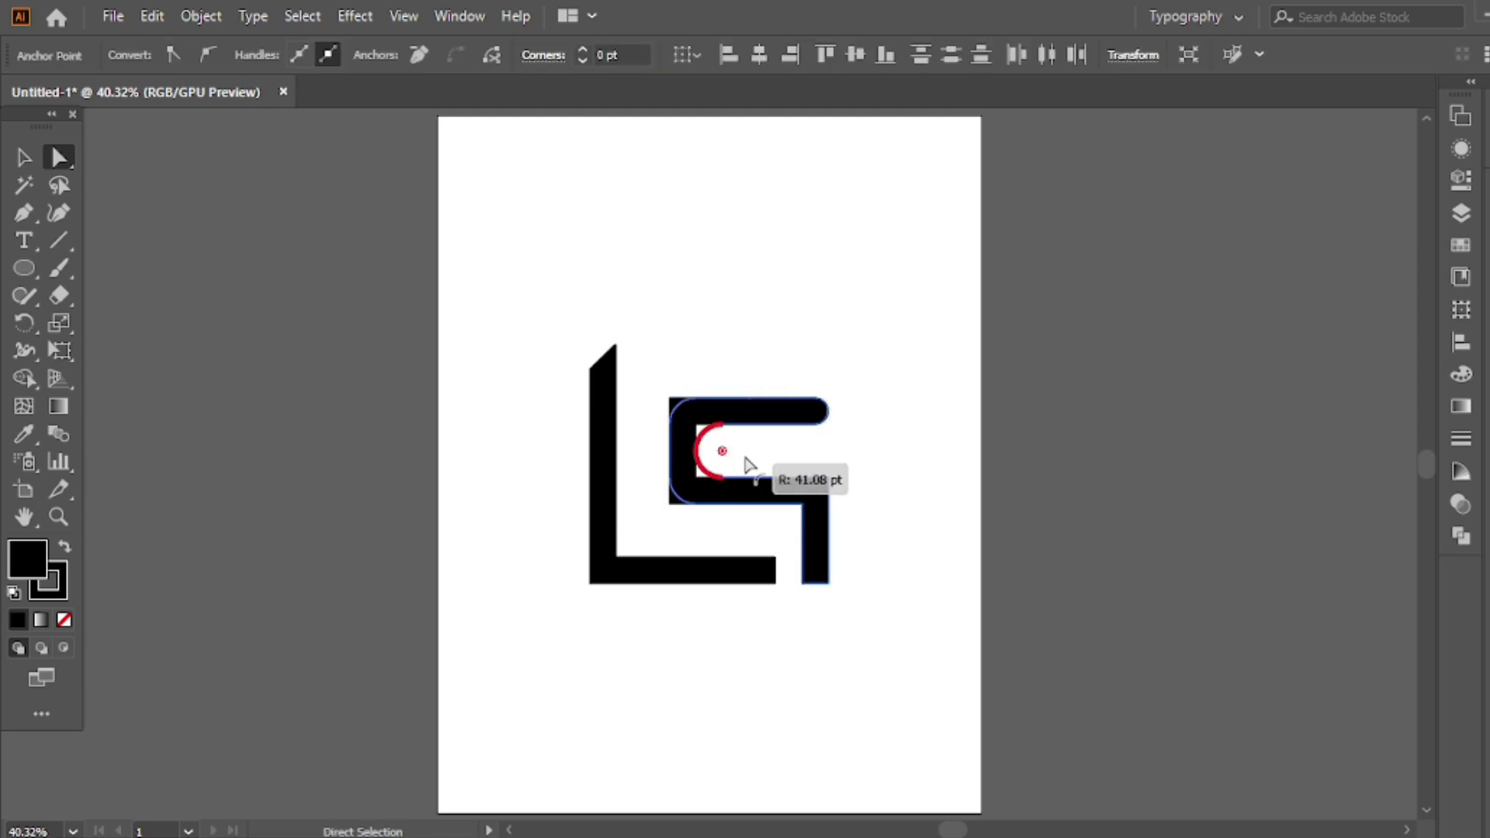
pyautogui.click(856, 342)
pyautogui.hotkey('ctrl', 'z')
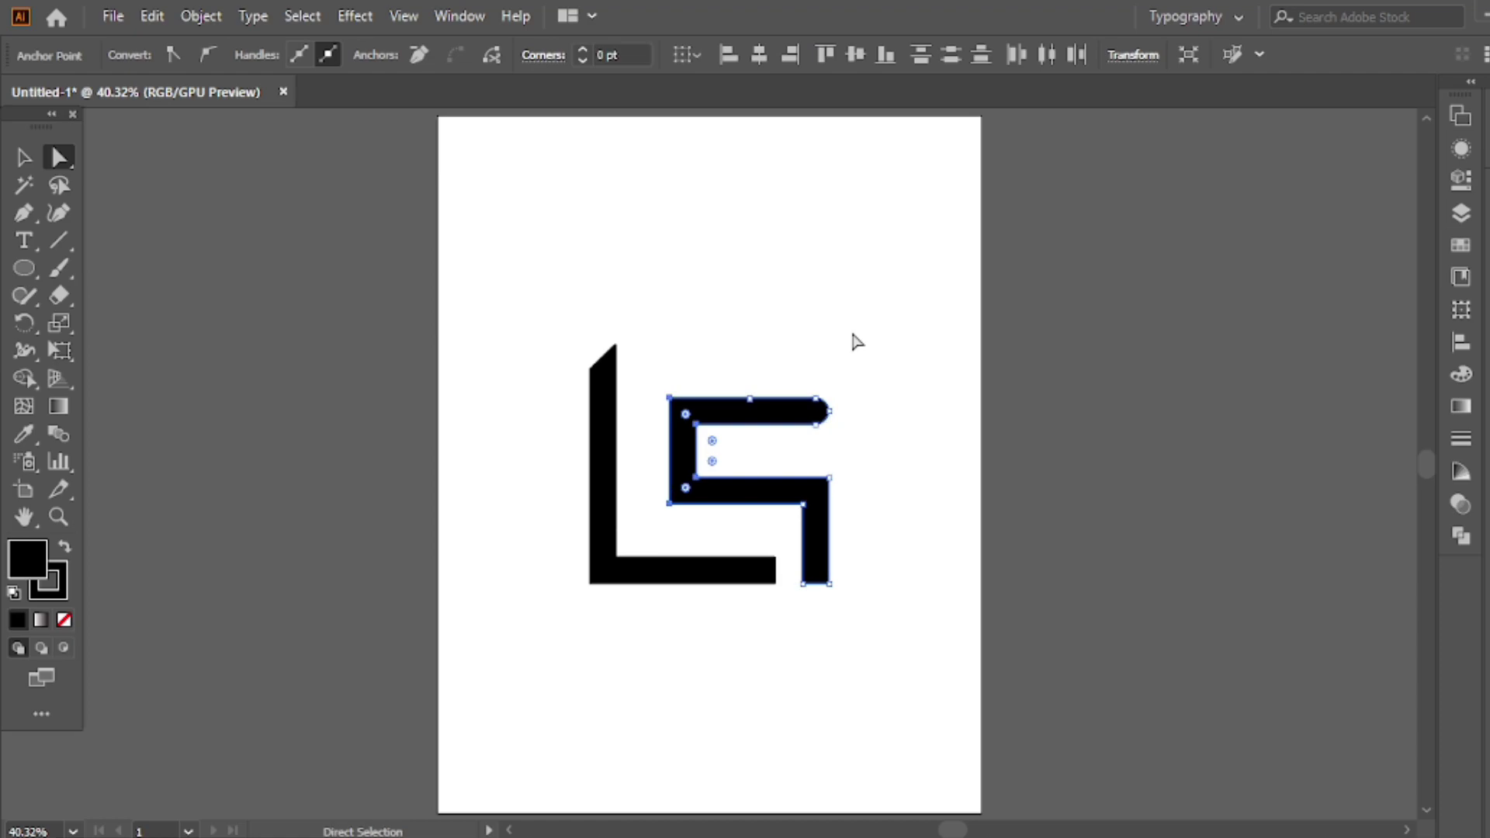
pyautogui.hotkey('ctrl', 'z')
pyautogui.click(854, 342)
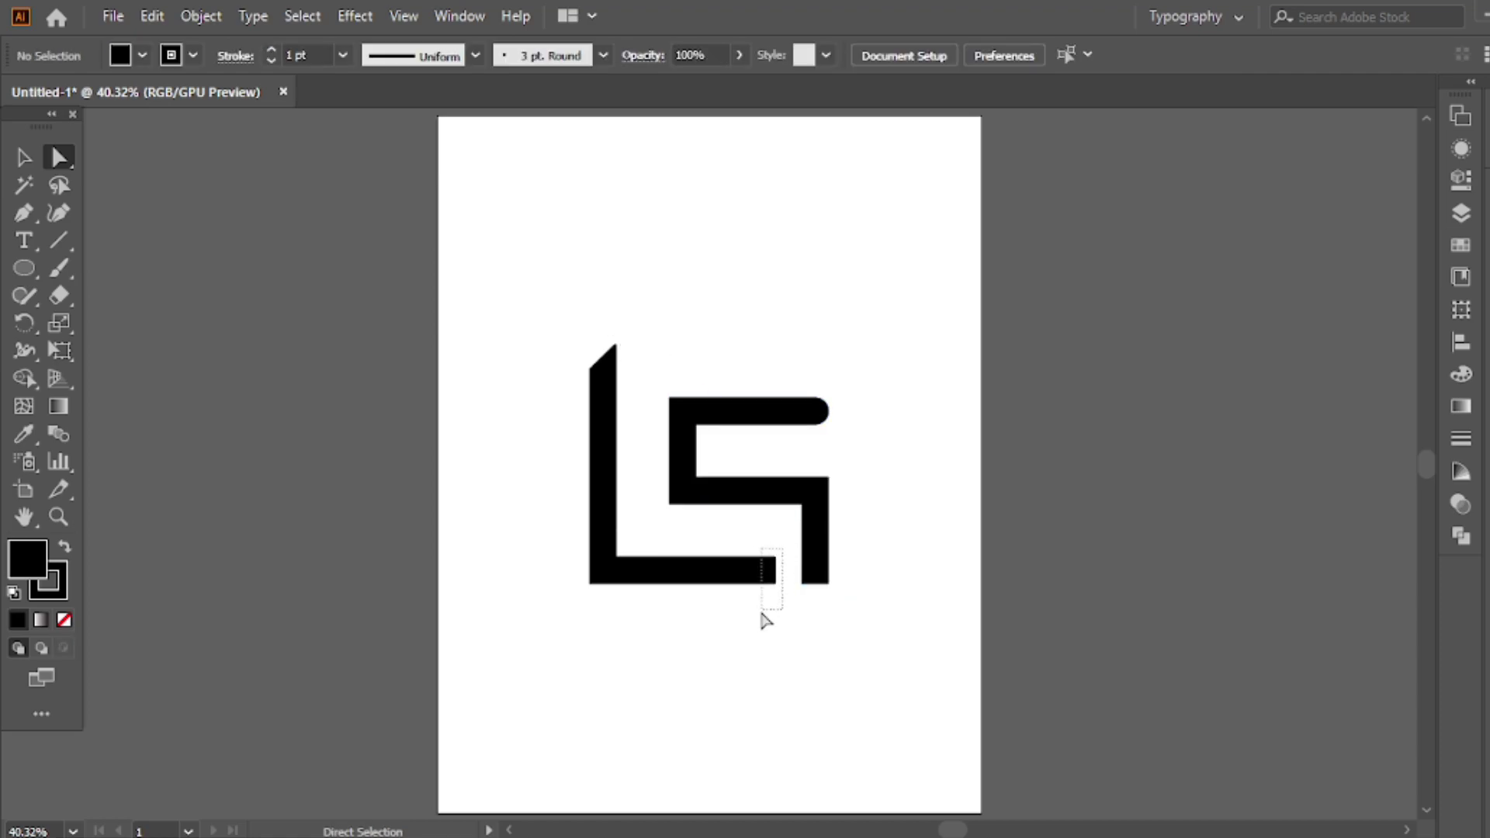
# Try rounding the L's right end and the S's bottom end, then undo both
pyautogui.moveTo(766, 621); pyautogui.dragTo(718, 649)
pyautogui.click(719, 649)
pyautogui.moveTo(788, 602); pyautogui.dragTo(870, 505)
pyautogui.click(871, 506)
pyautogui.hotkey('ctrl', 'z')
pyautogui.hotkey('ctrl', 'z')
pyautogui.hotkey('ctrl', 'z')
pyautogui.hotkey('ctrl', 'z')
pyautogui.hotkey('ctrl', 'z')
pyautogui.hotkey('ctrl', 'z')
pyautogui.press('v')
pyautogui.hotkey('ctrl', 'z')
pyautogui.hotkey('ctrl', 'z')
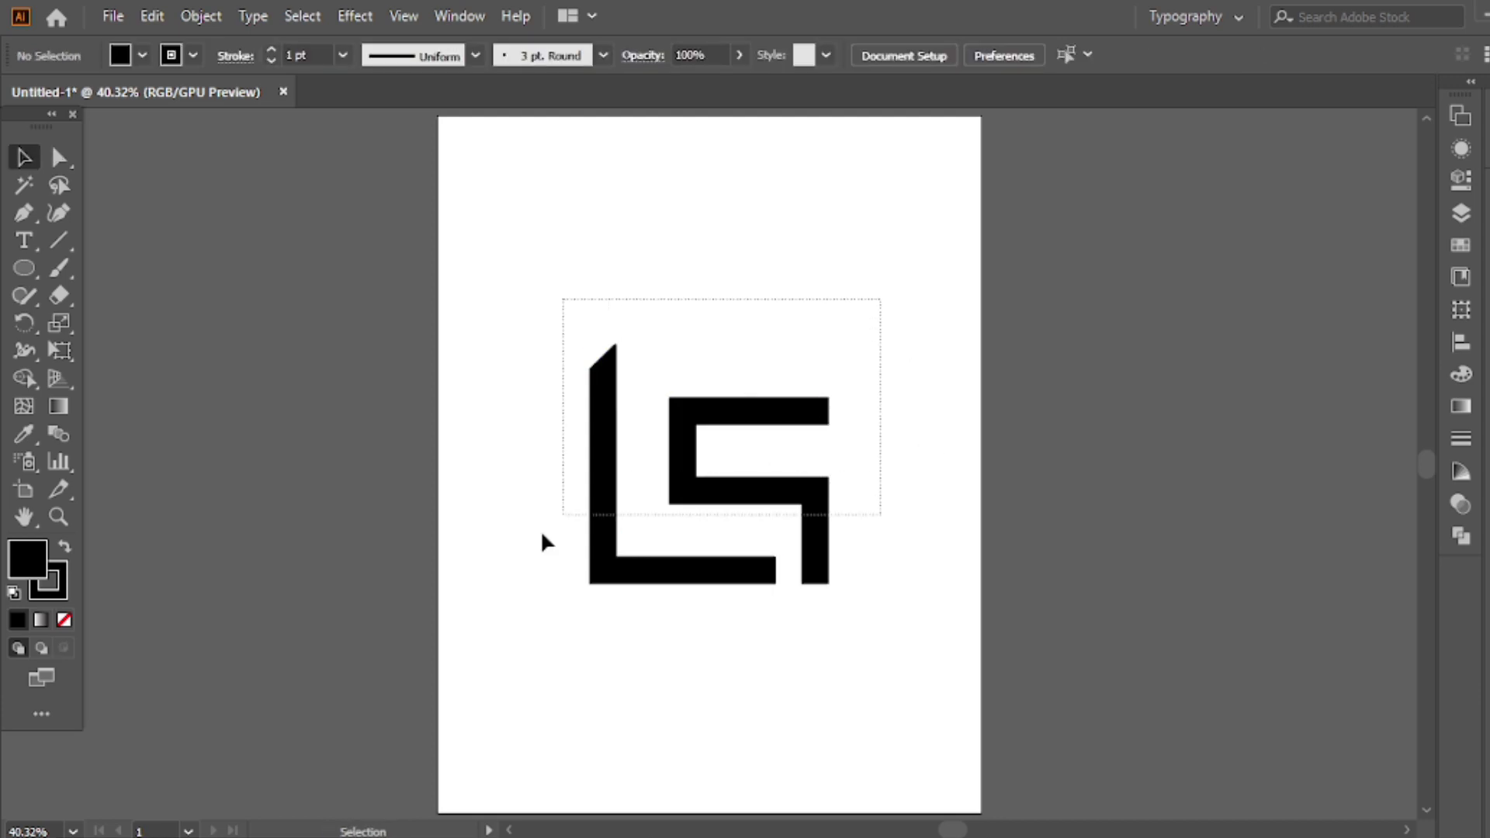
# Group the L and S shapes of the monogram together
pyautogui.moveTo(883, 298); pyautogui.dragTo(544, 528)
pyautogui.rightClick(745, 218)
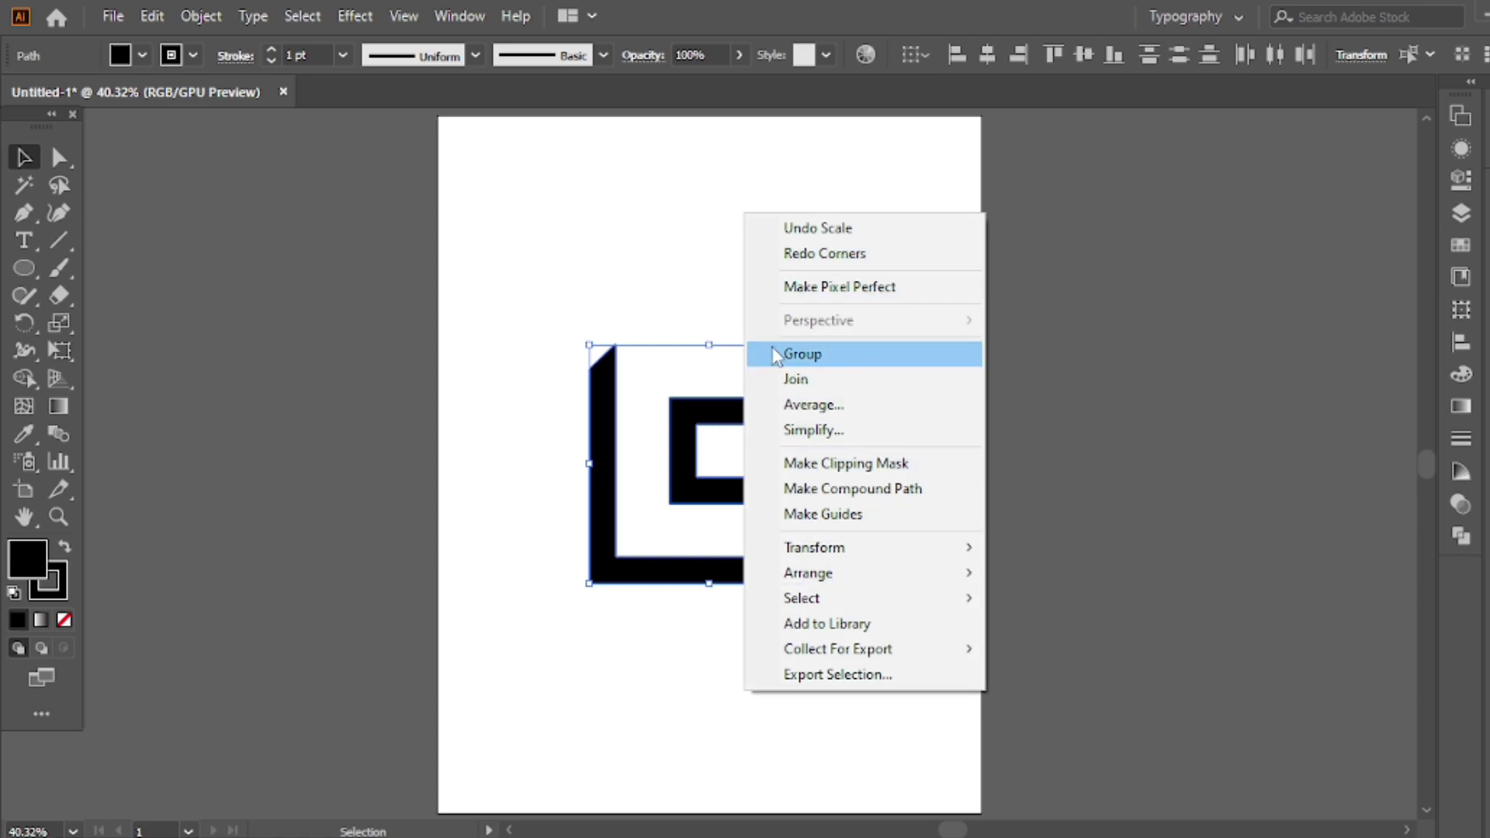
pyautogui.click(853, 359)
# Fill the L with blue from the Swatches and give it no outline
pyautogui.click(607, 423)
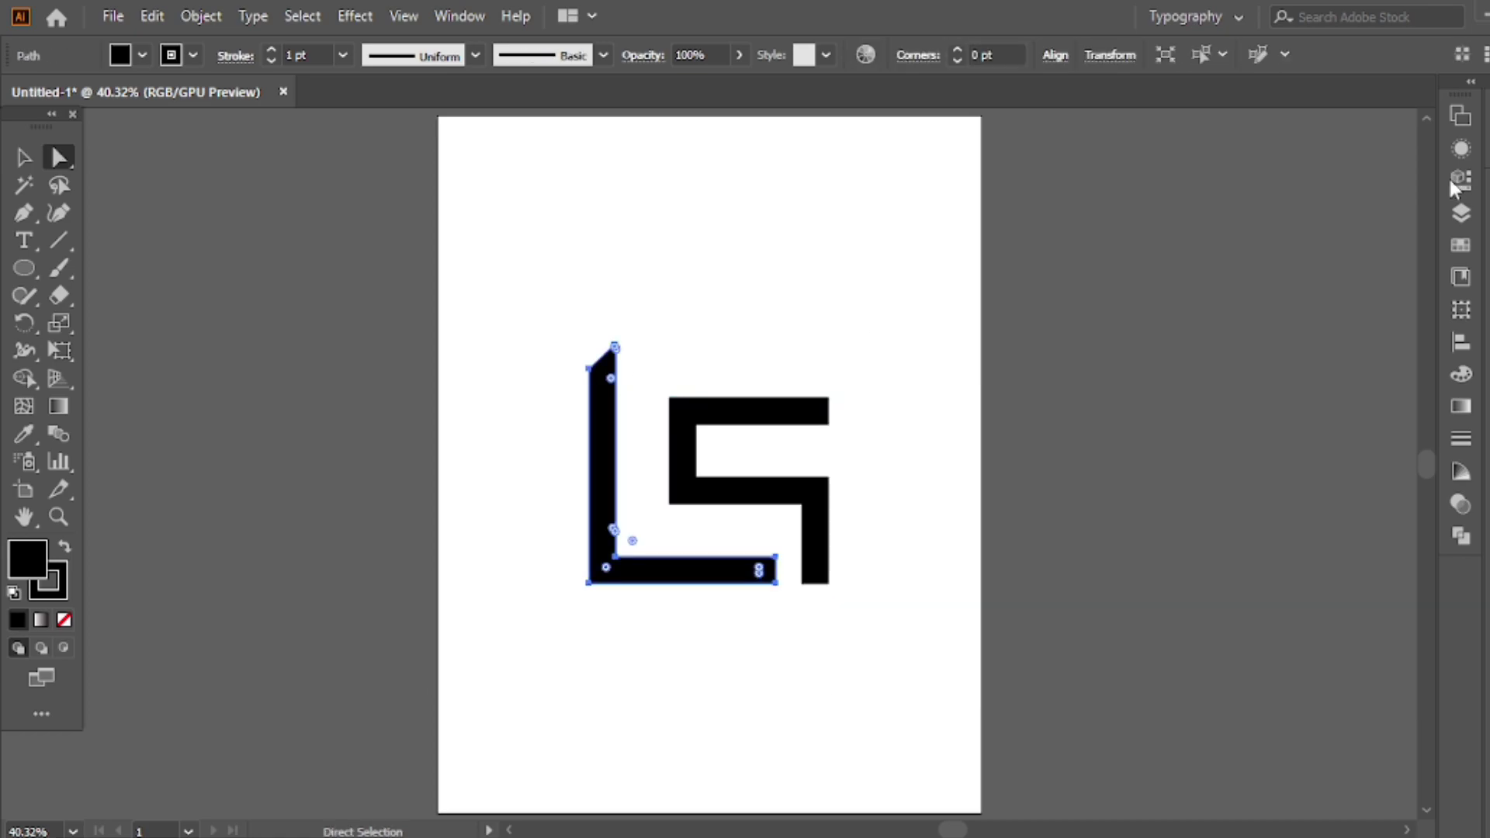
pyautogui.click(1463, 246)
pyautogui.click(1331, 194)
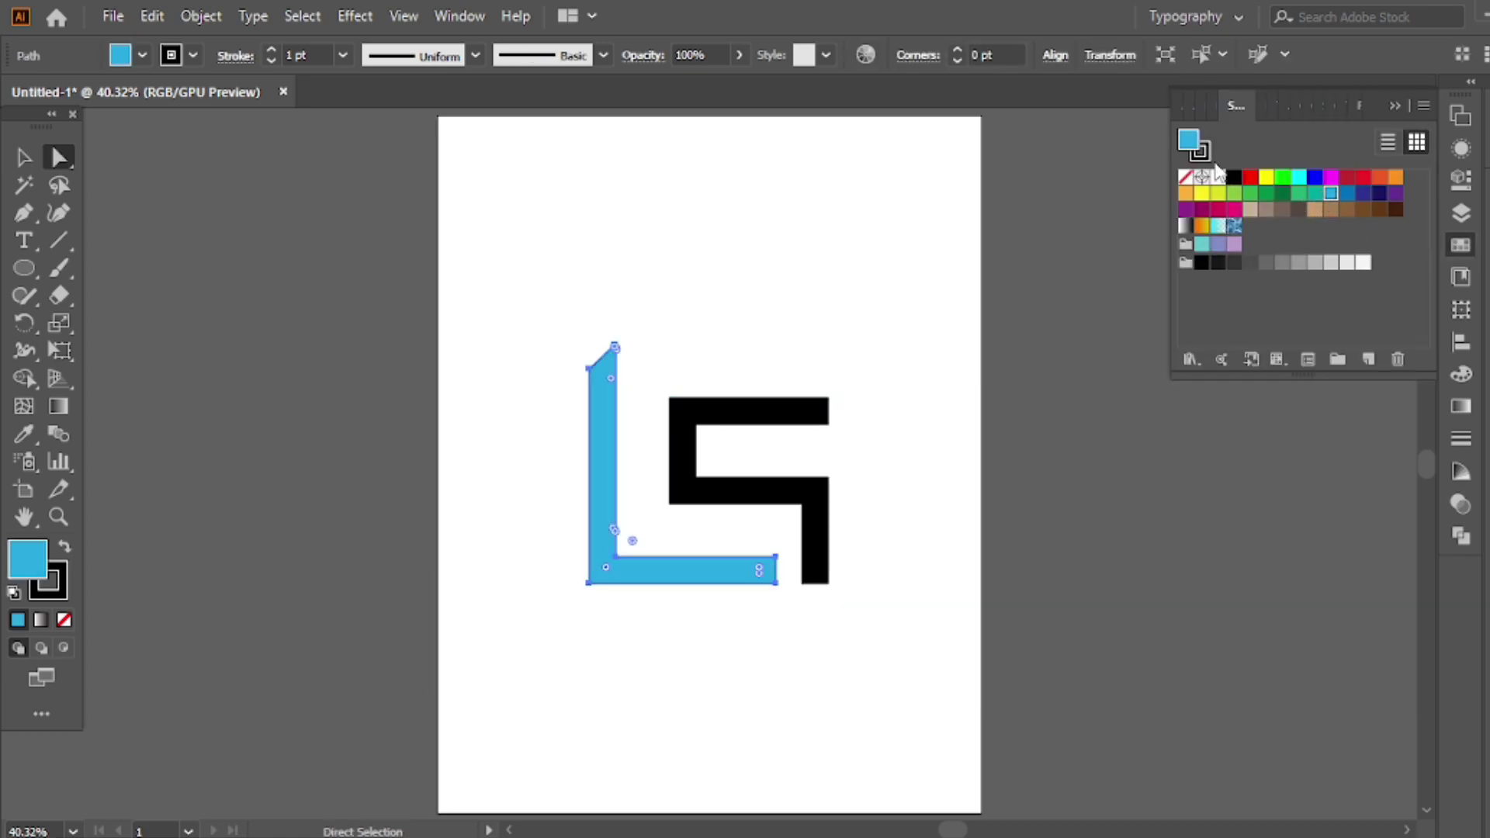
pyautogui.click(1202, 149)
pyautogui.click(1186, 177)
pyautogui.click(1188, 139)
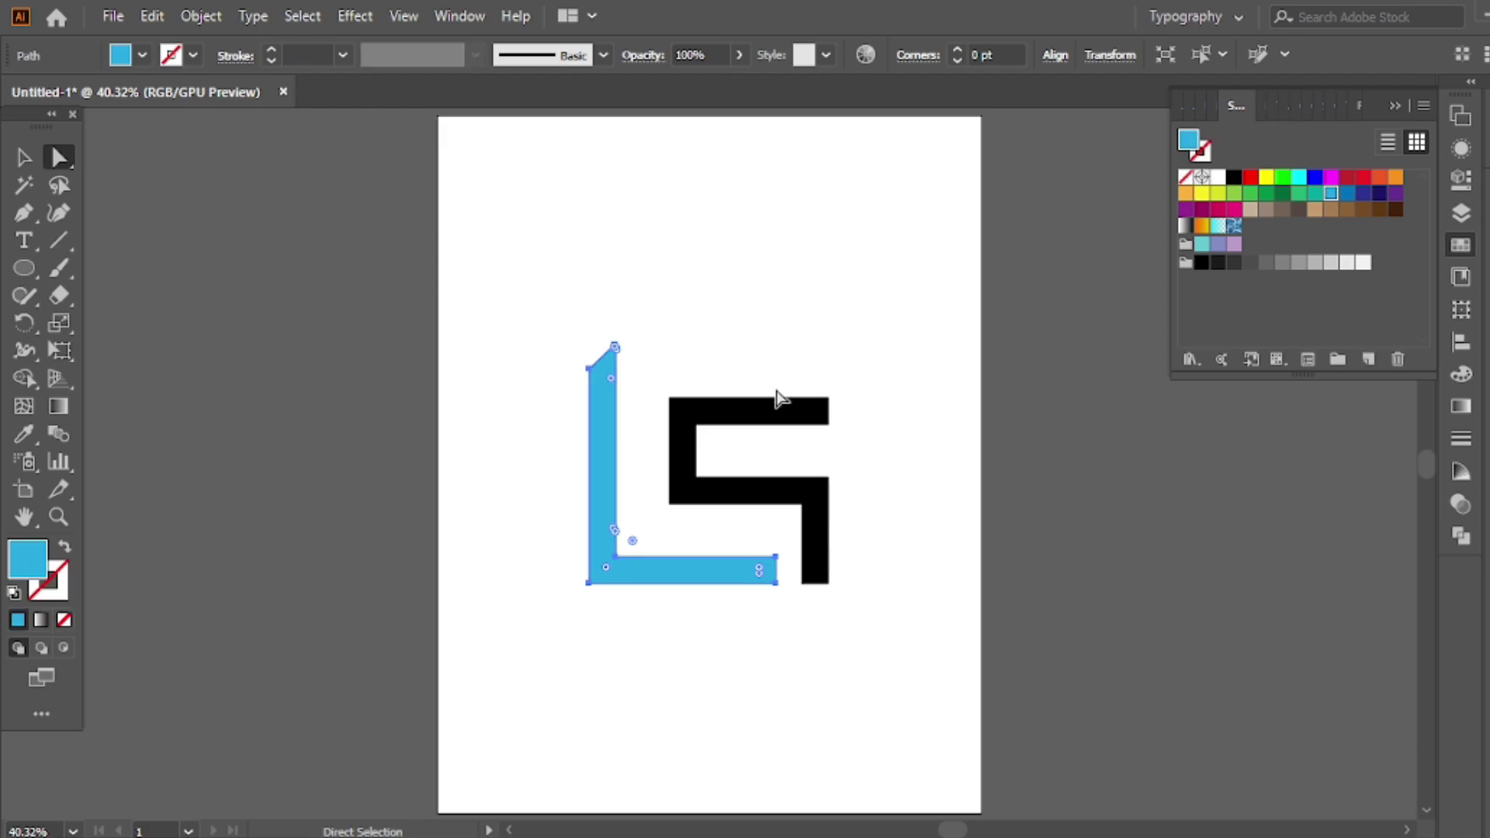
# Fill the S with grey and remove its outline
pyautogui.click(780, 399)
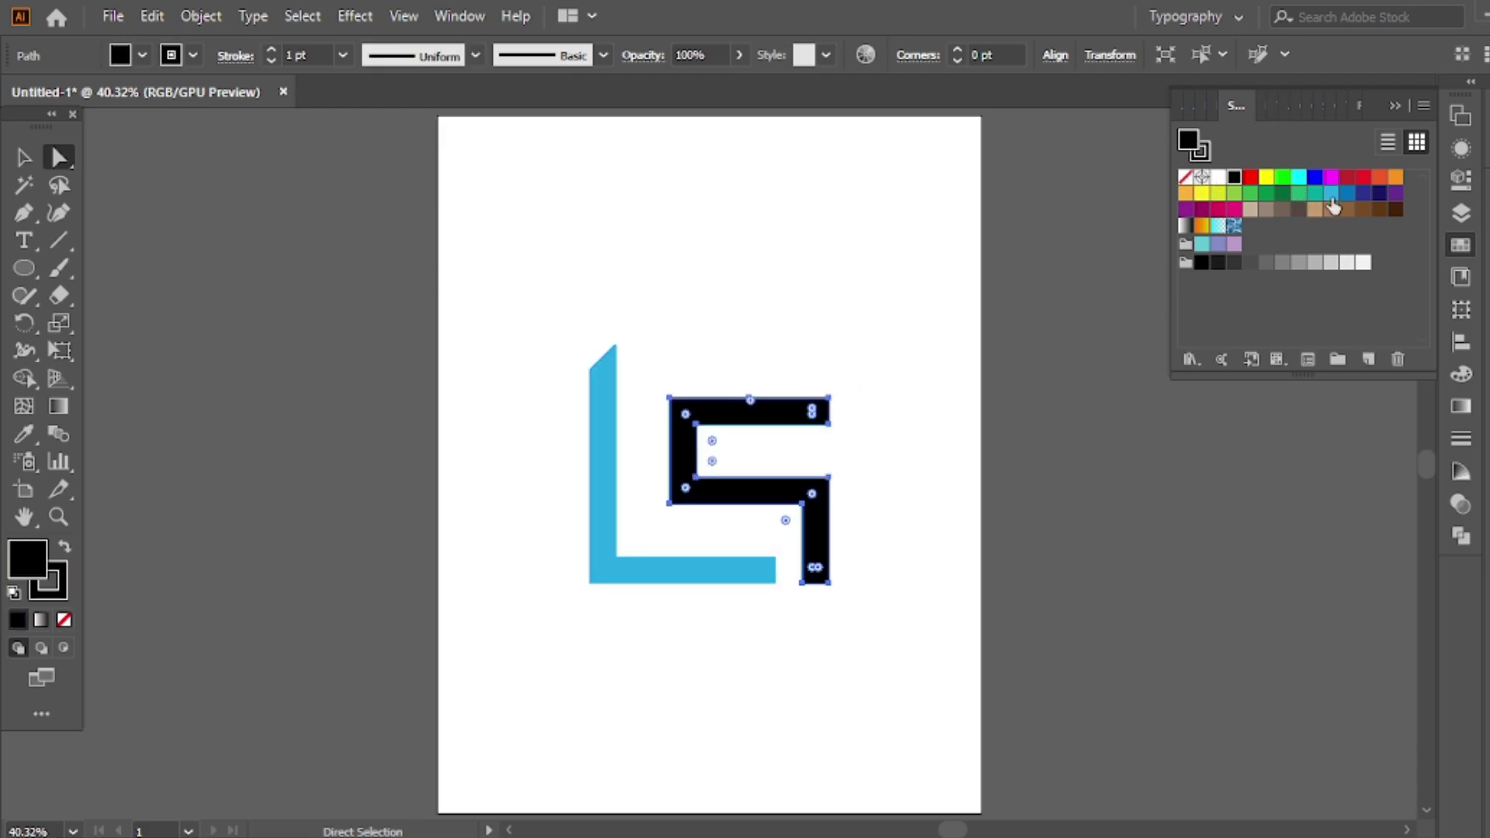
pyautogui.click(1328, 264)
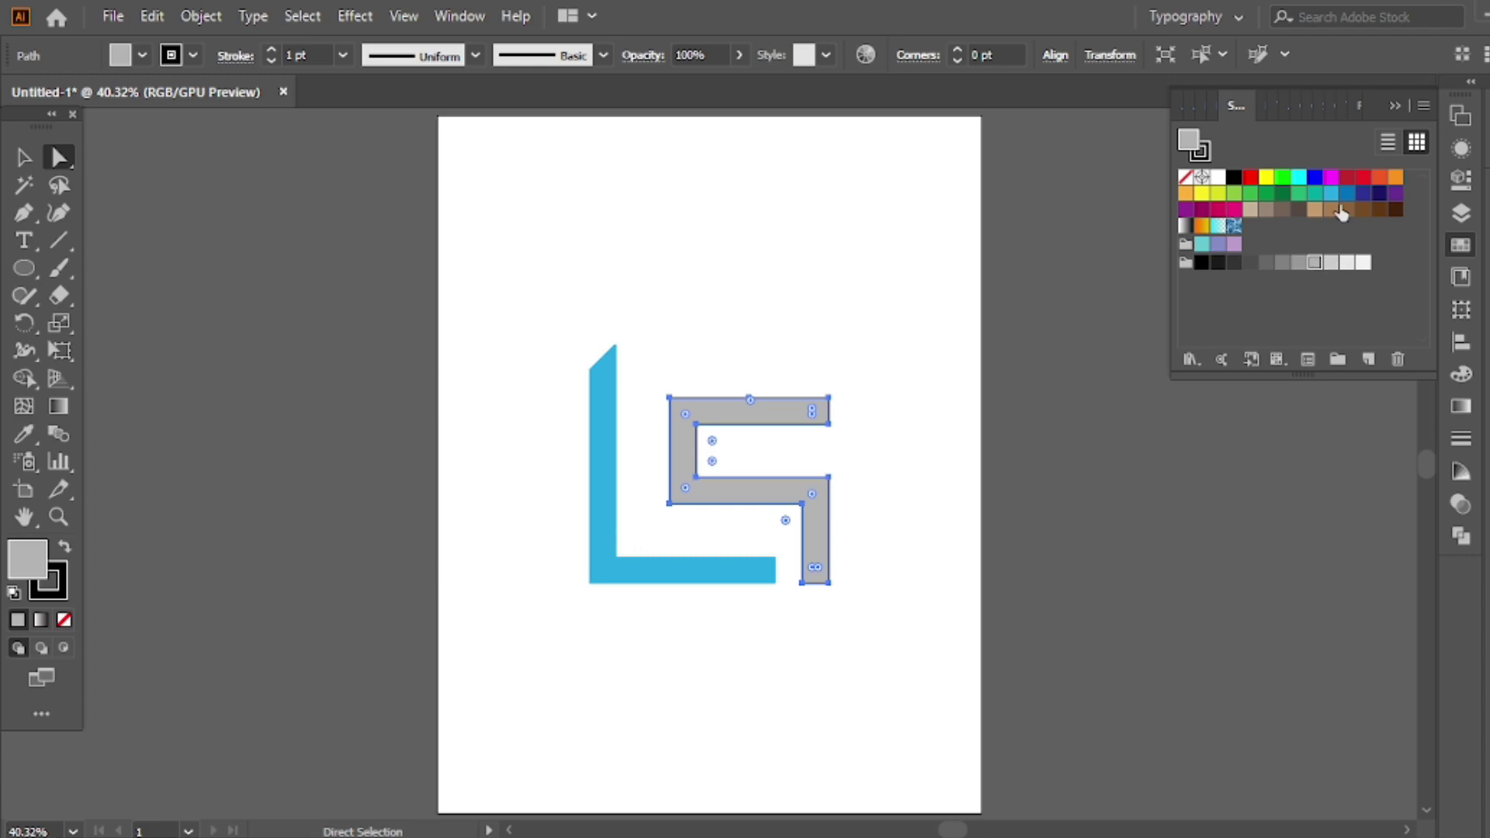
pyautogui.click(1196, 155)
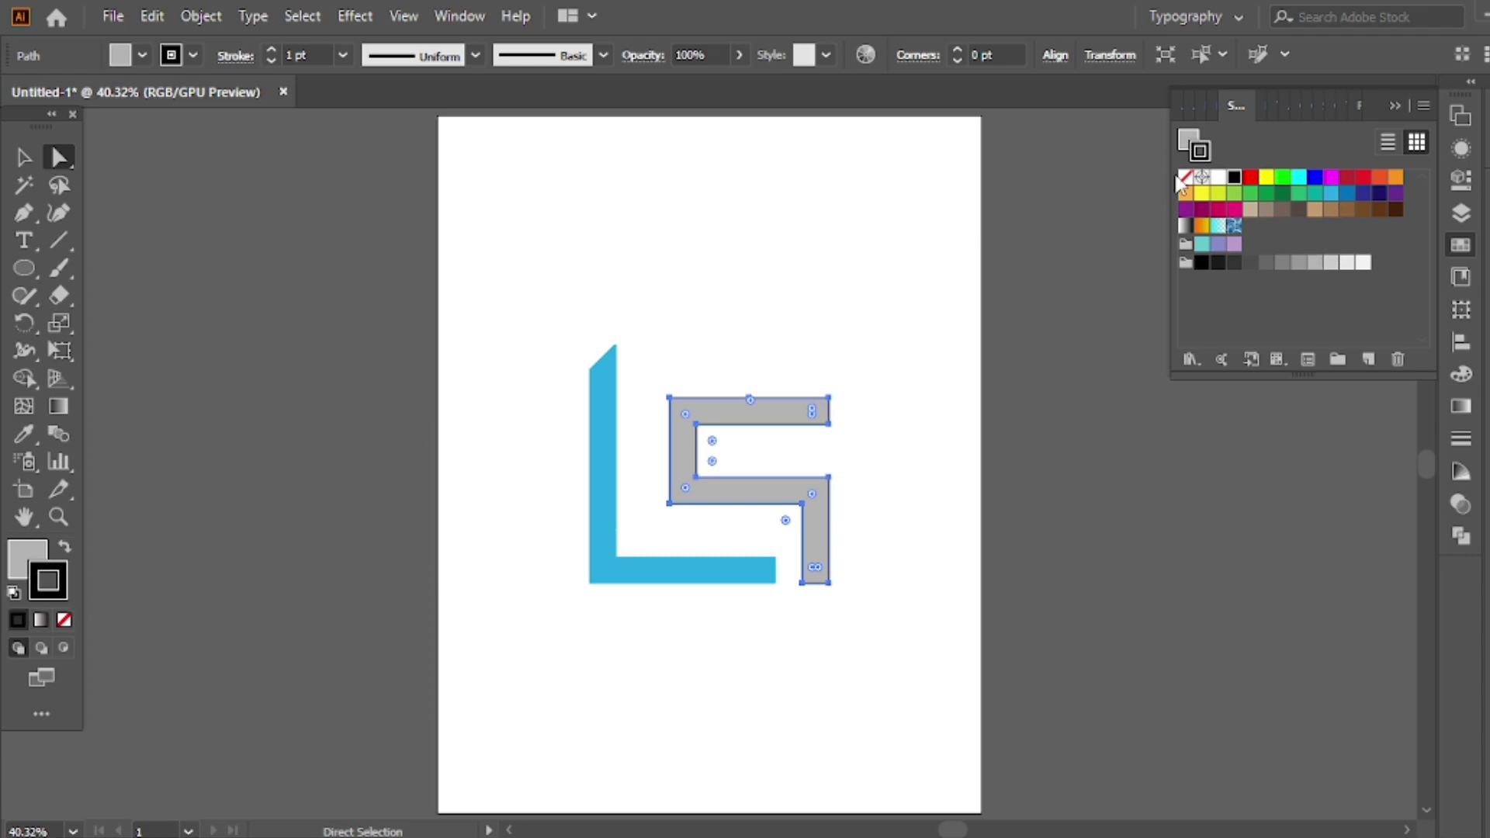
pyautogui.click(1185, 177)
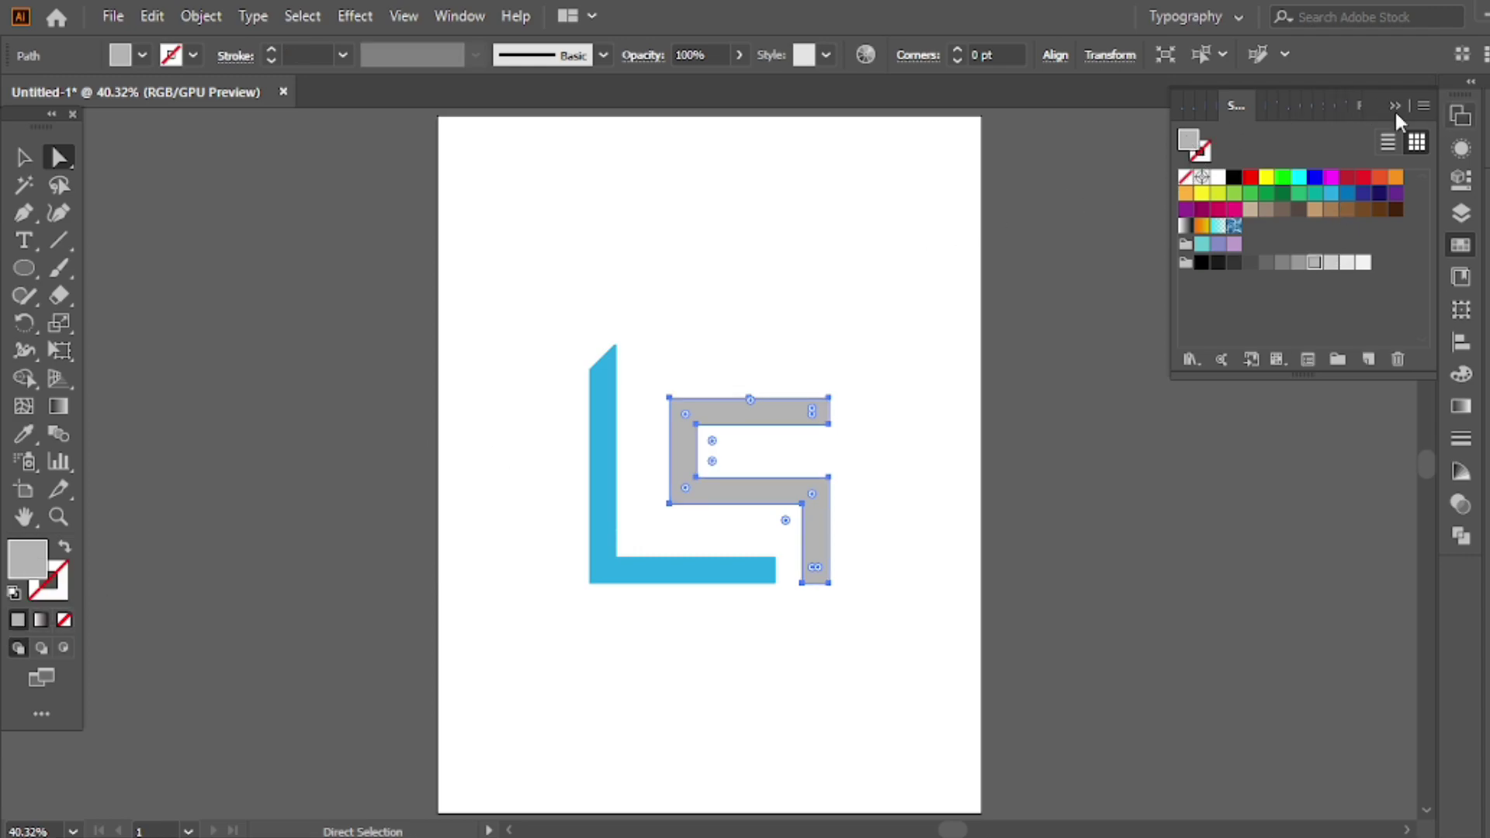
pyautogui.click(1397, 116)
# Select the whole grouped monogram, copy it with Edit > Copy, and go to Photoshop
pyautogui.click(792, 319)
pyautogui.press('v')
pyautogui.moveTo(808, 297); pyautogui.dragTo(580, 509)
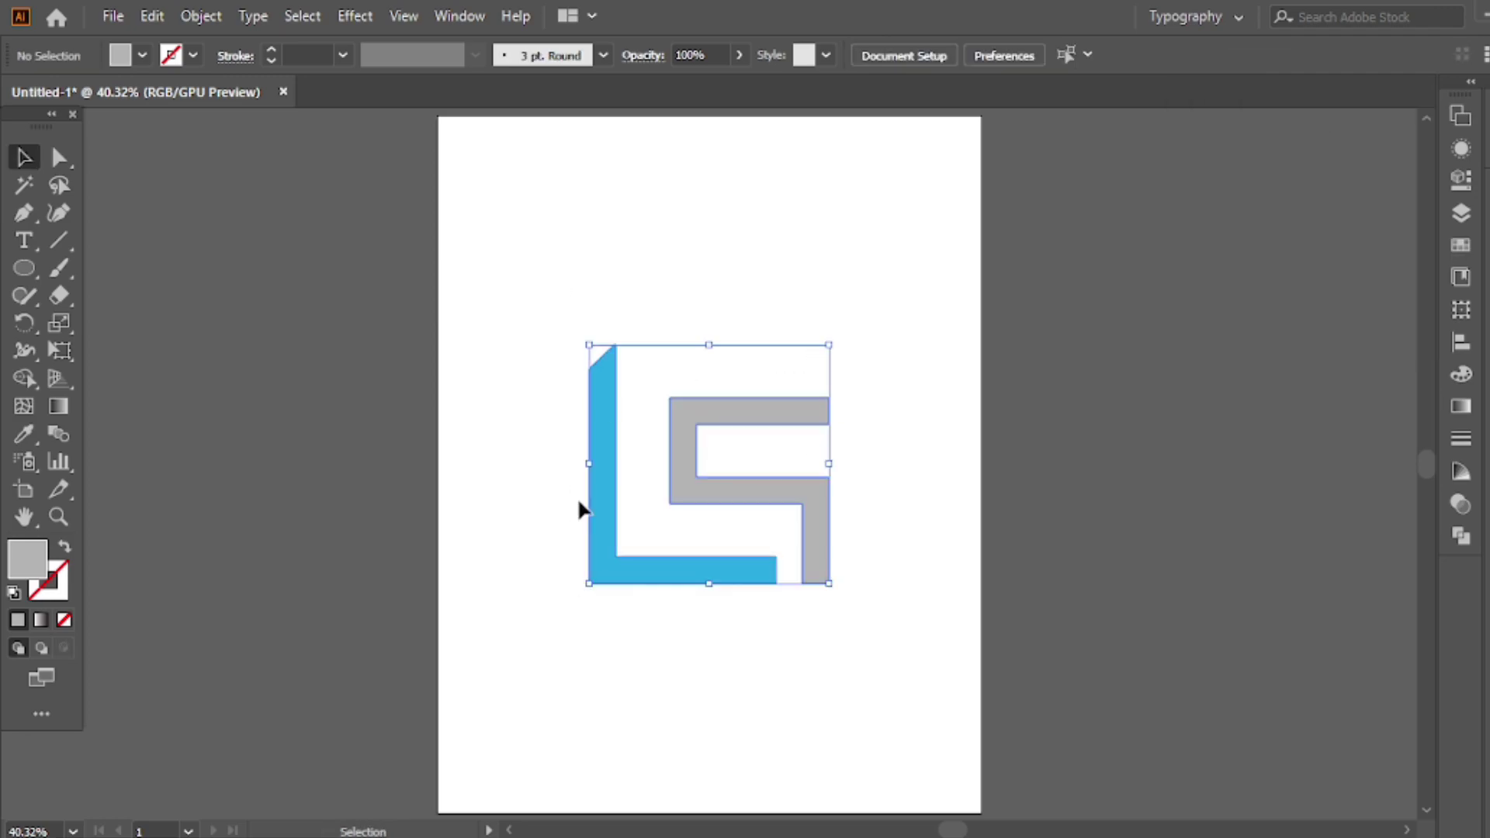
pyautogui.rightClick(662, 279)
pyautogui.click(489, 266)
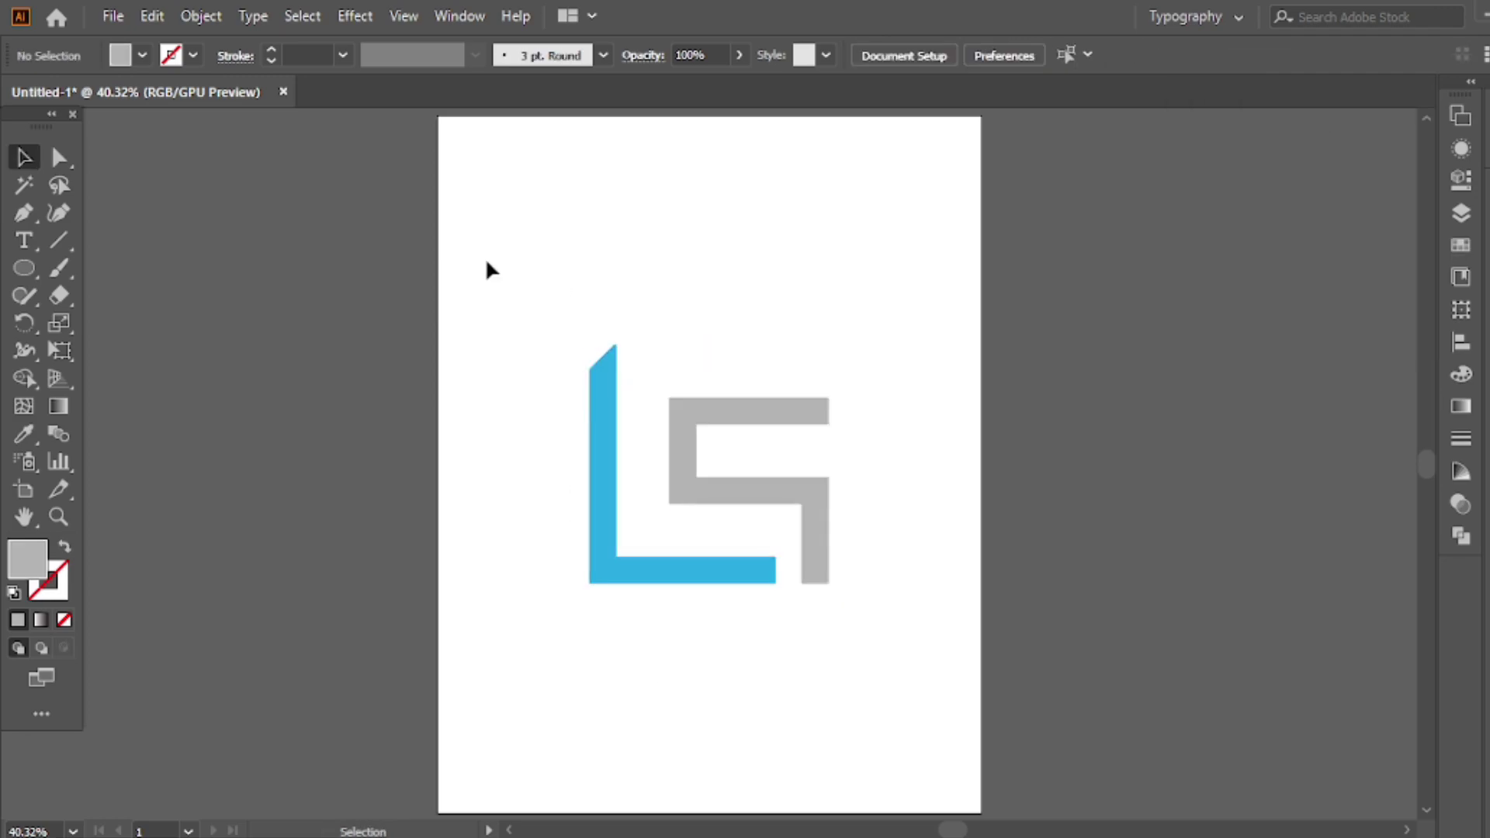
pyautogui.click(592, 491)
pyautogui.click(208, 17)
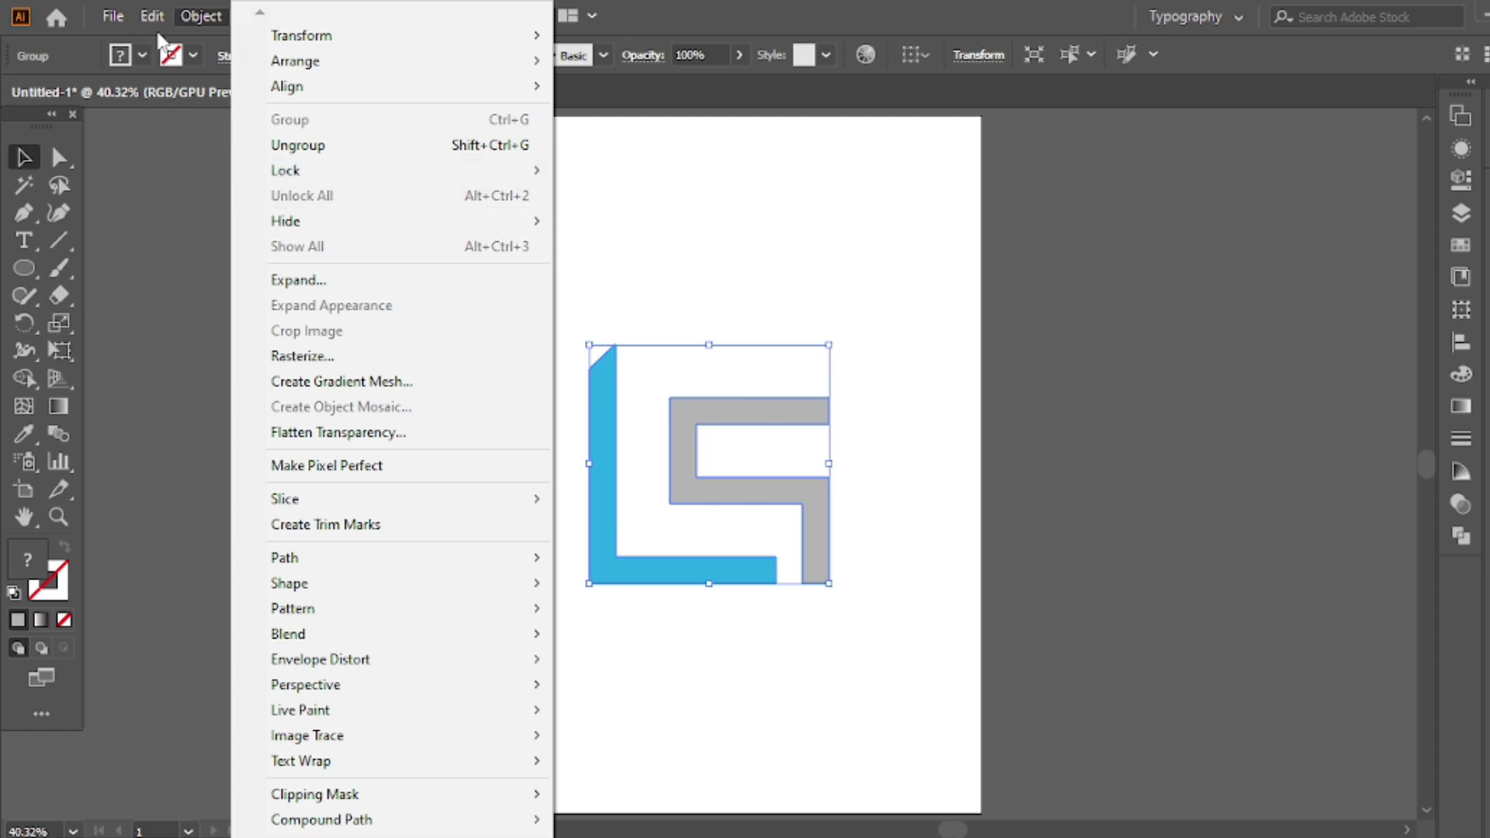
pyautogui.click(224, 132)
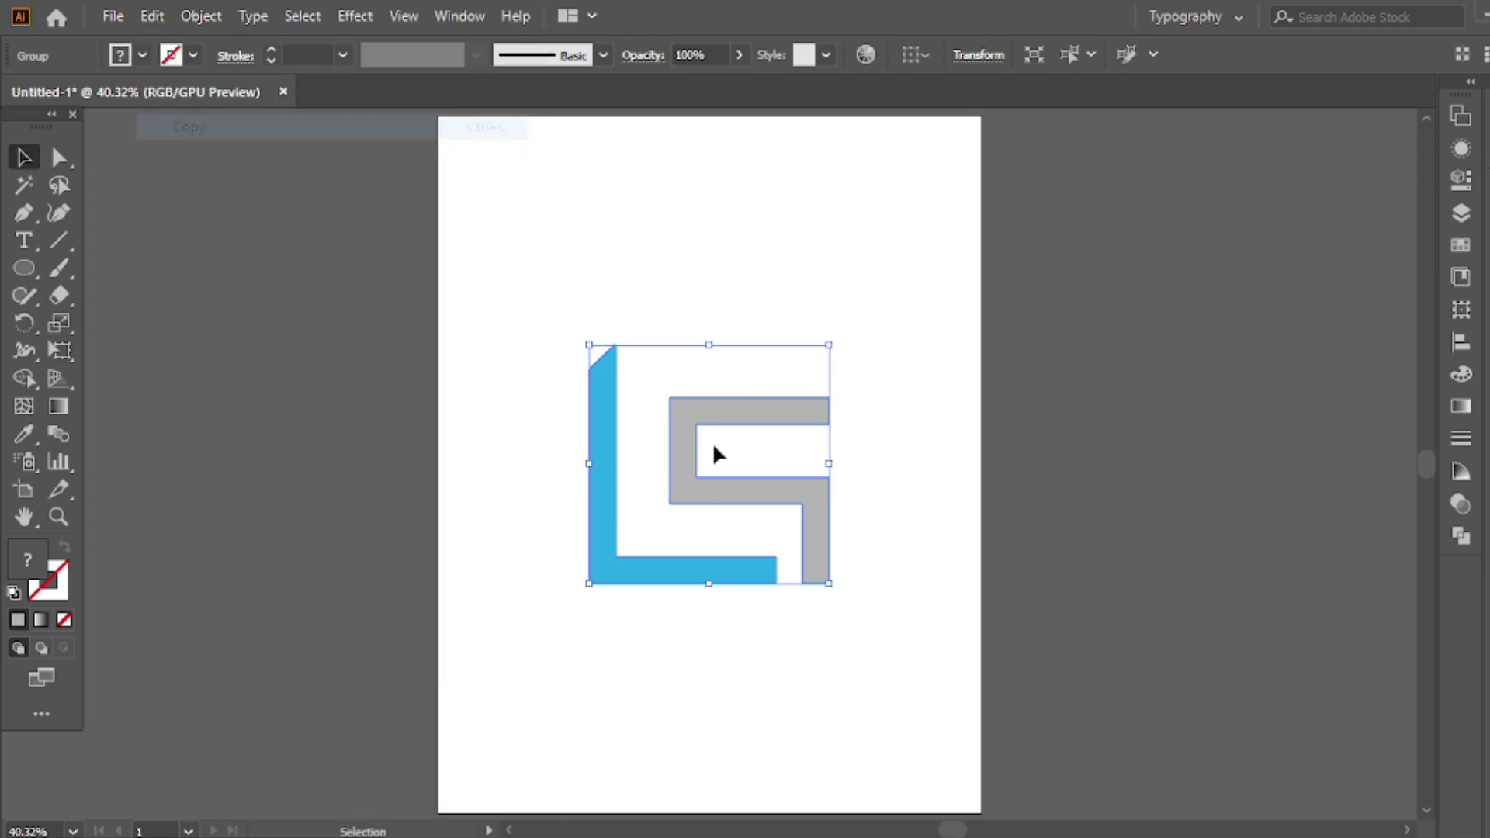
pyautogui.click(842, 805)
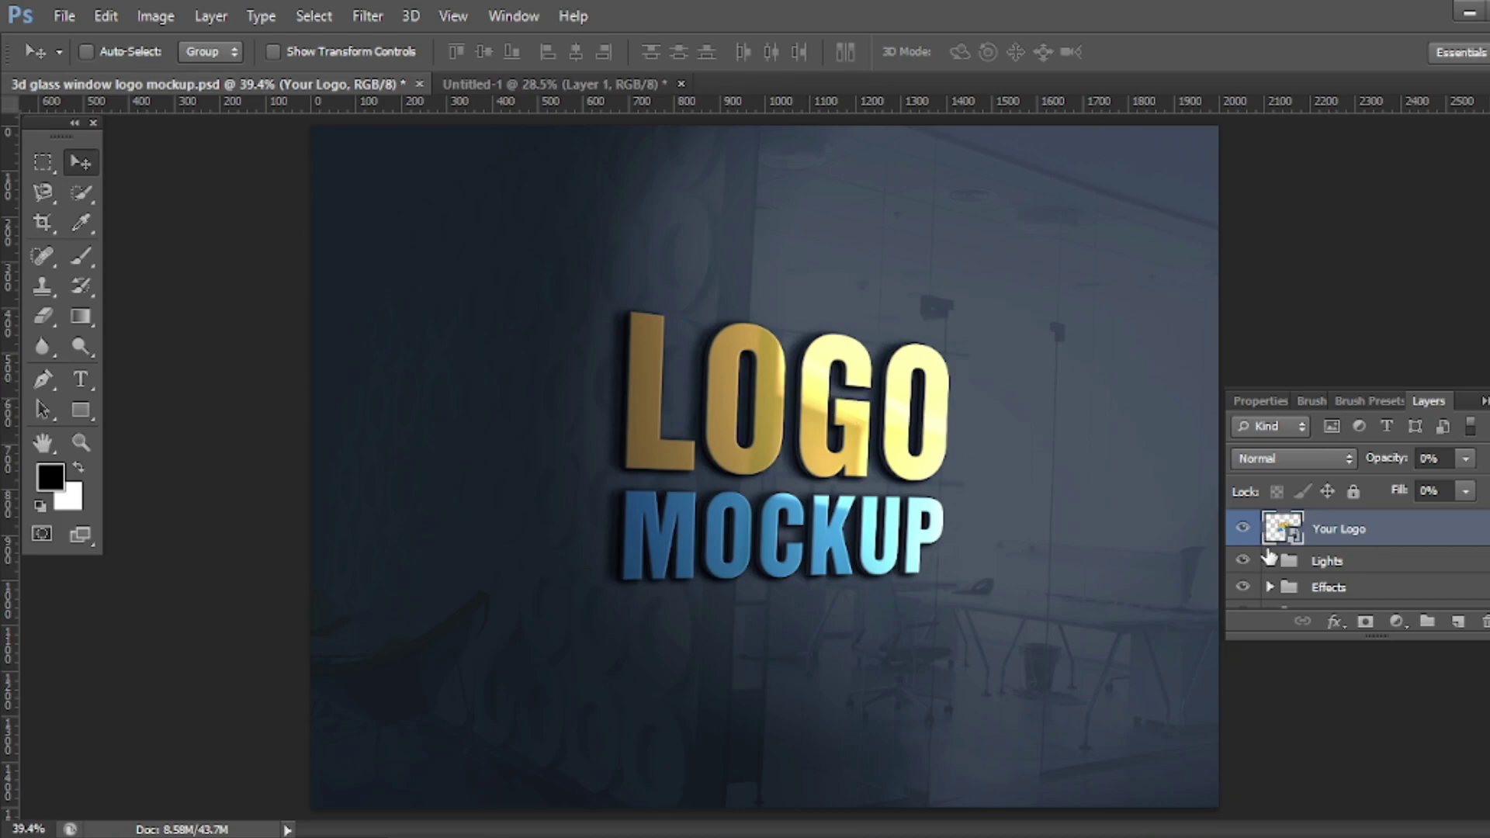
# Open the Your Logo smart object and hide its Preview logo layer
pyautogui.click(826, 361)
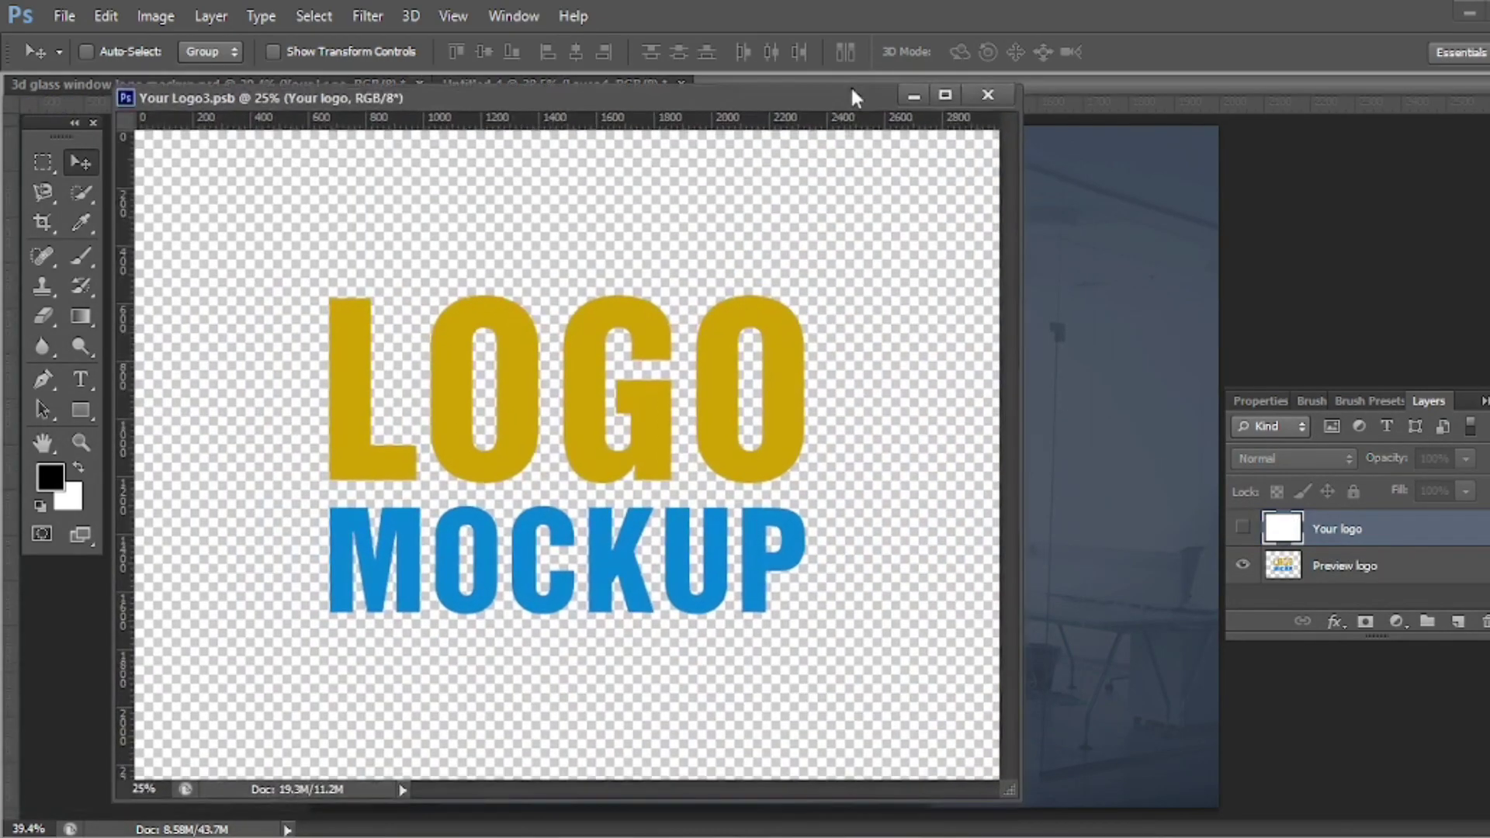
pyautogui.moveTo(744, 110); pyautogui.dragTo(858, 87)
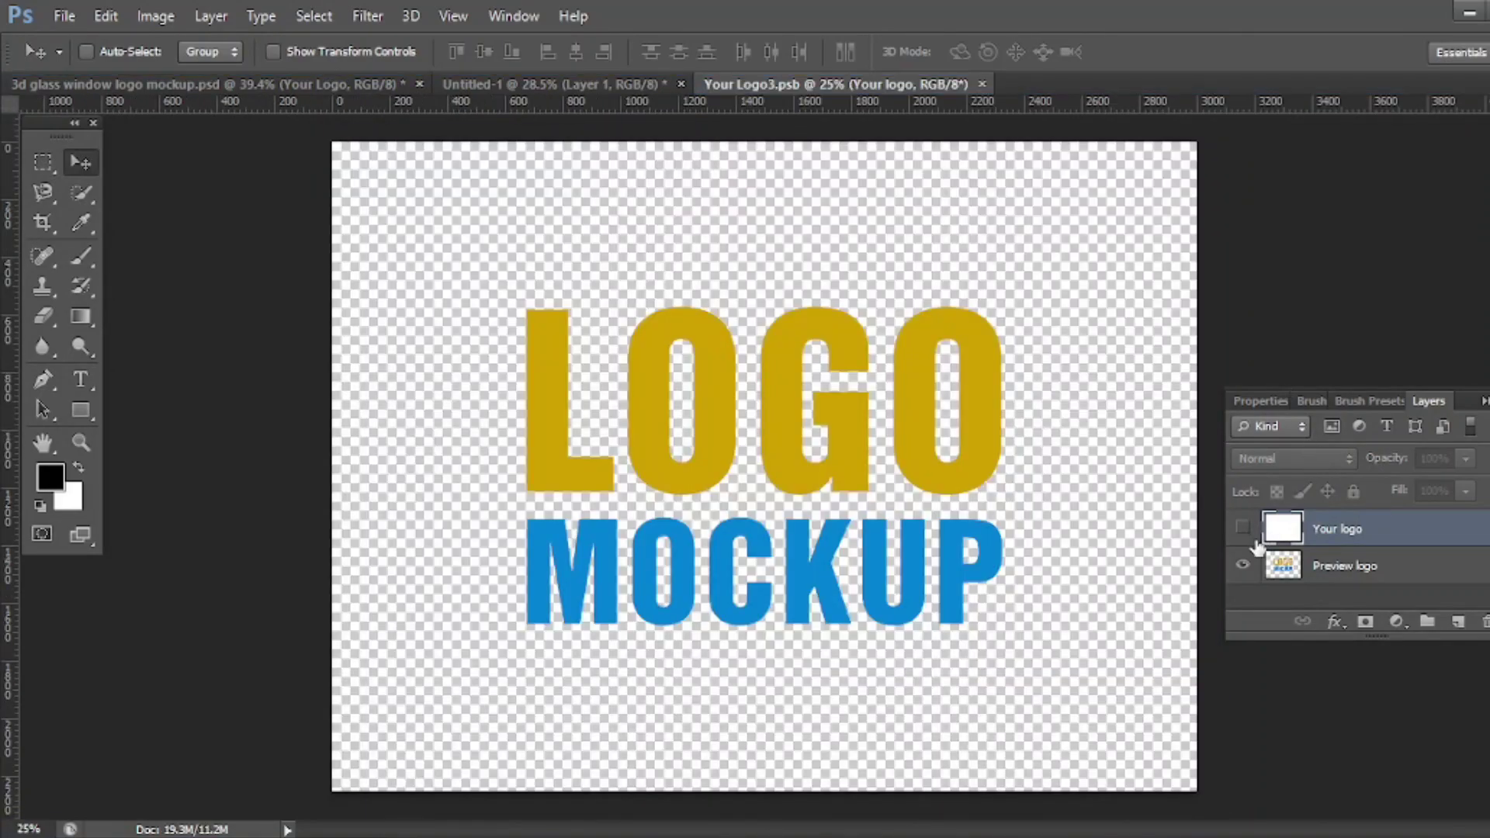
pyautogui.click(1241, 562)
# Paste the monogram as a smart object, enlarge it to fill the canvas, and save
pyautogui.hotkey('ctrl', 'v')
pyautogui.click(861, 277)
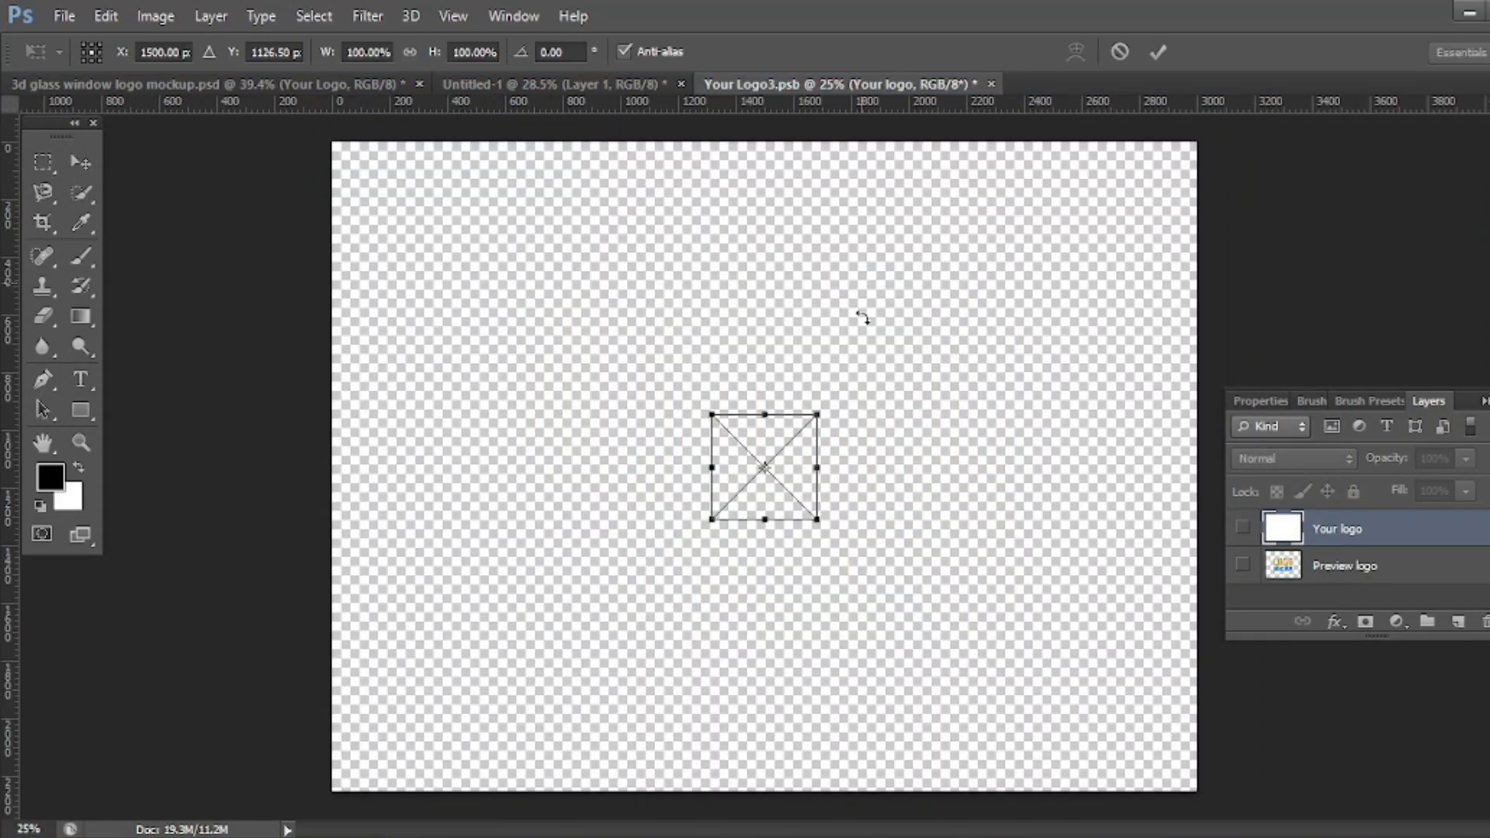
pyautogui.moveTo(815, 523); pyautogui.dragTo(1049, 748)
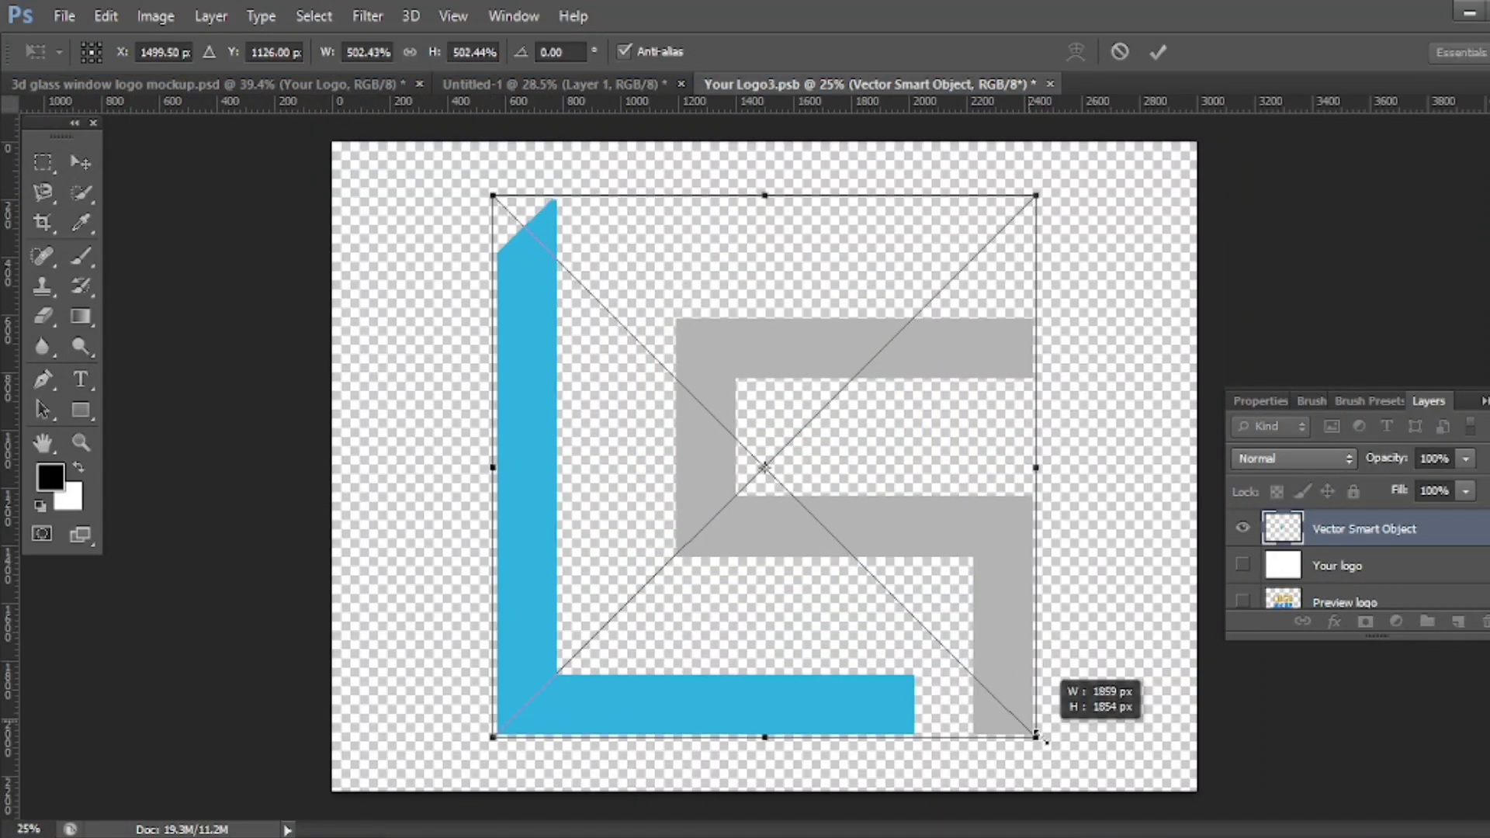
pyautogui.hotkey('ctrl', 'w')
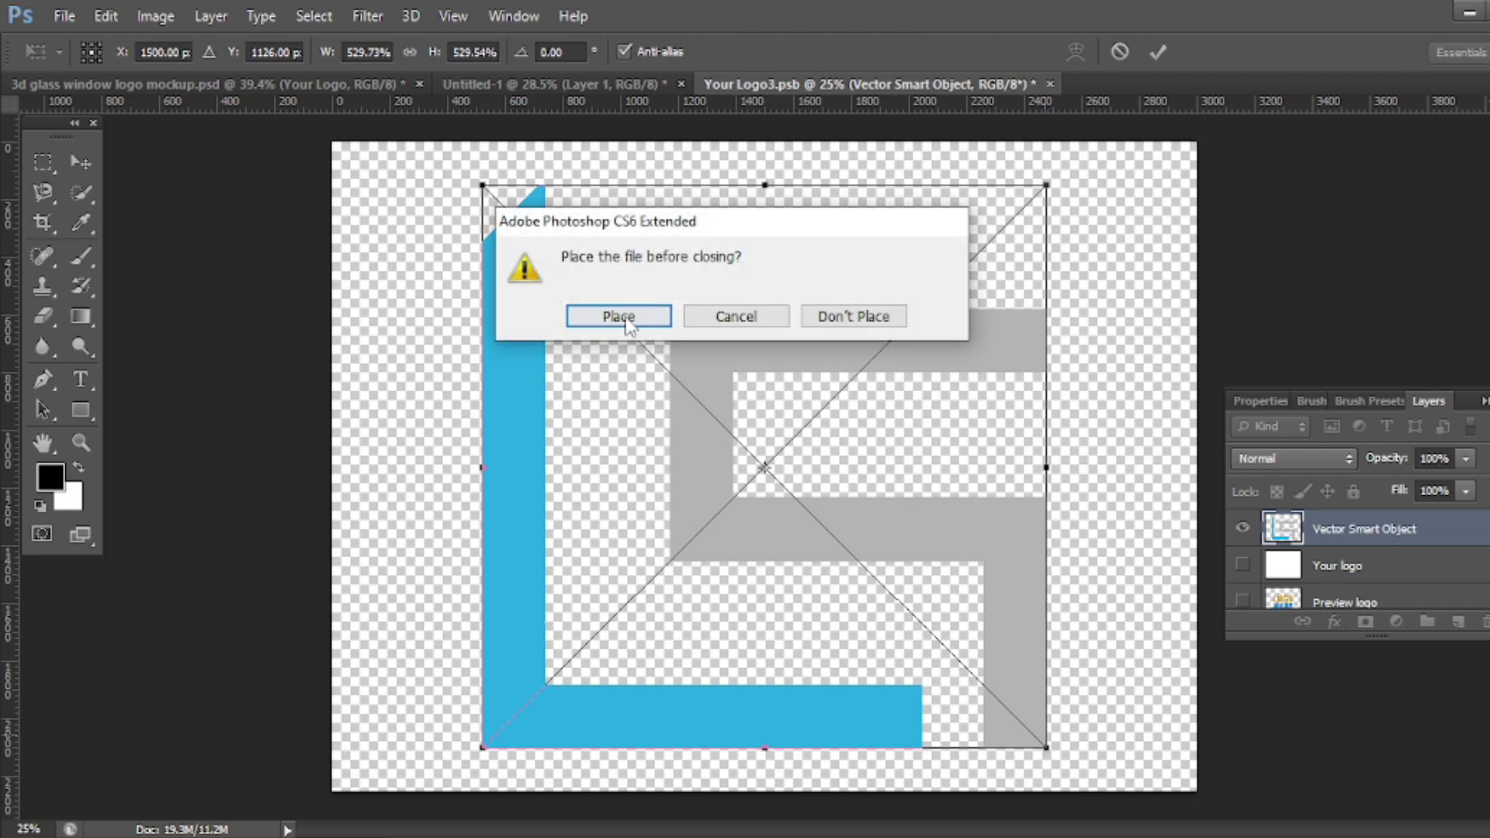
pyautogui.press('Return')
pyautogui.press('Return')
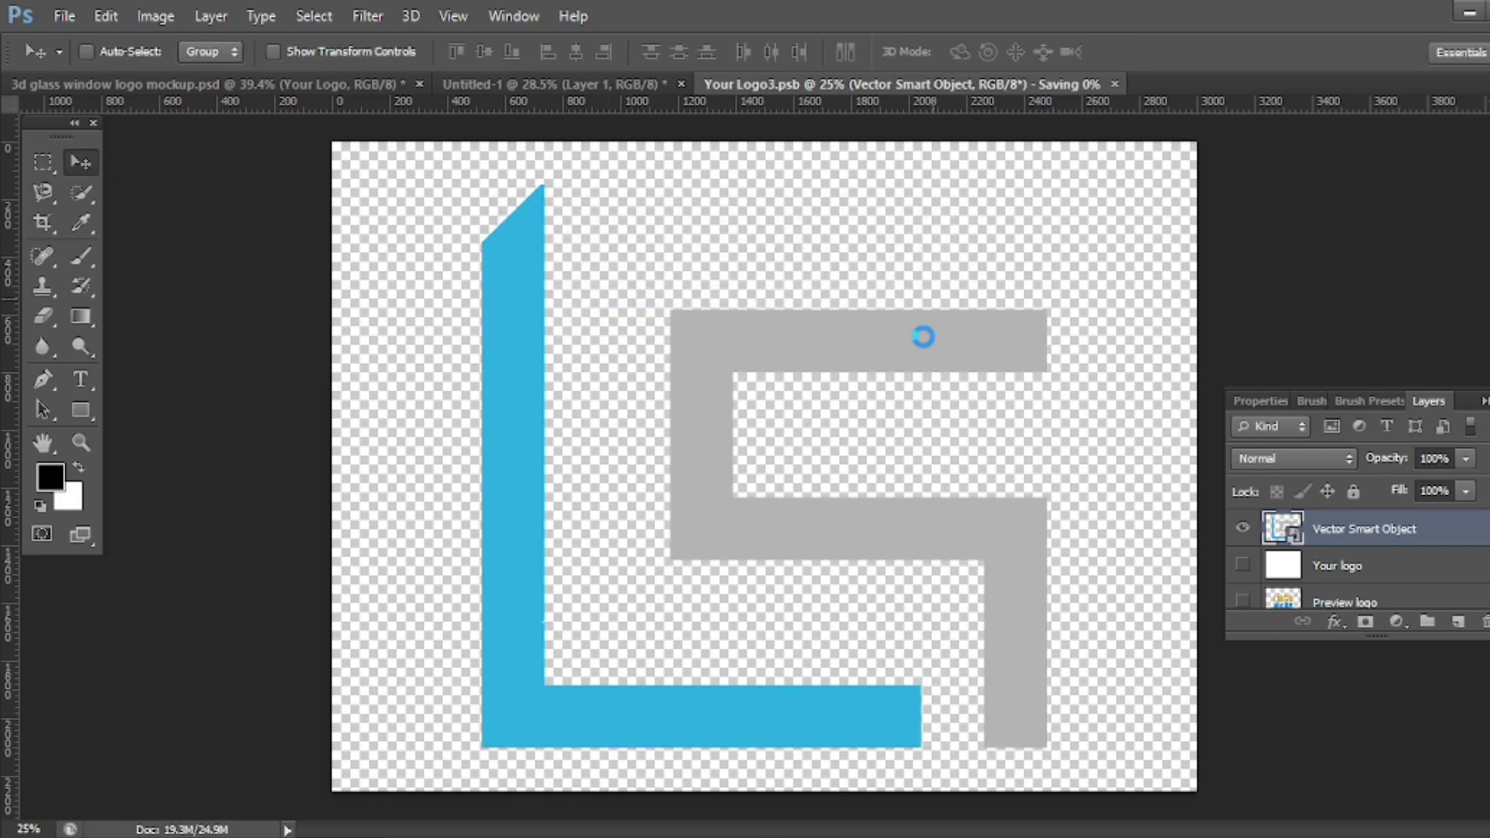